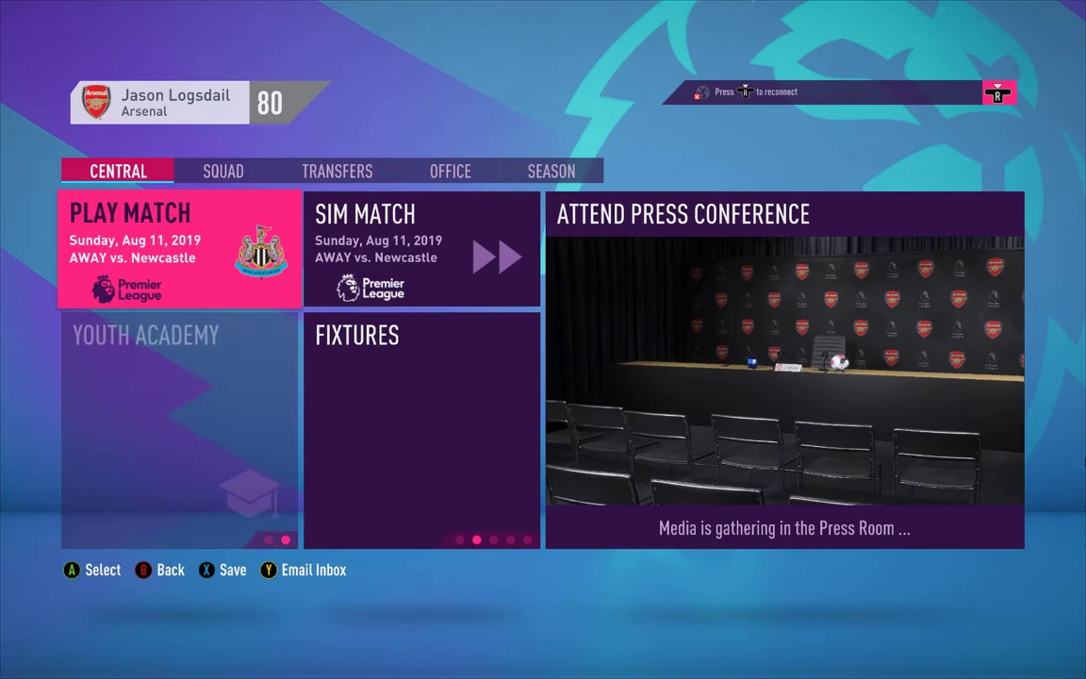
Go from Central to kit selection for the Newcastle away match and preview Arsenal's kits
key("Return")
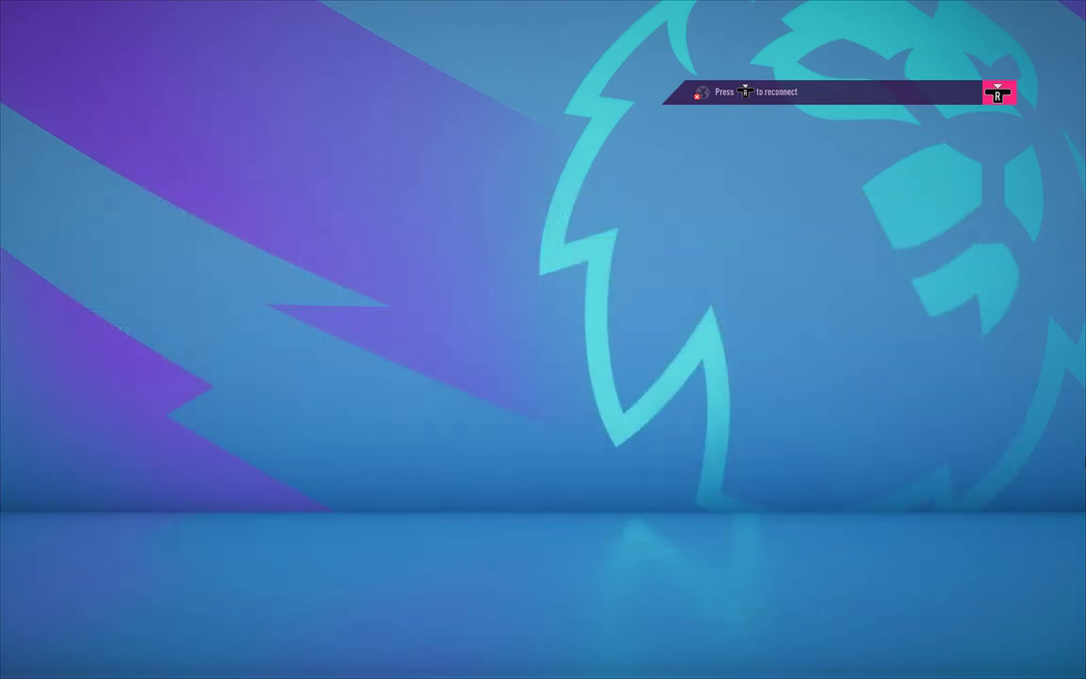
key("Return")
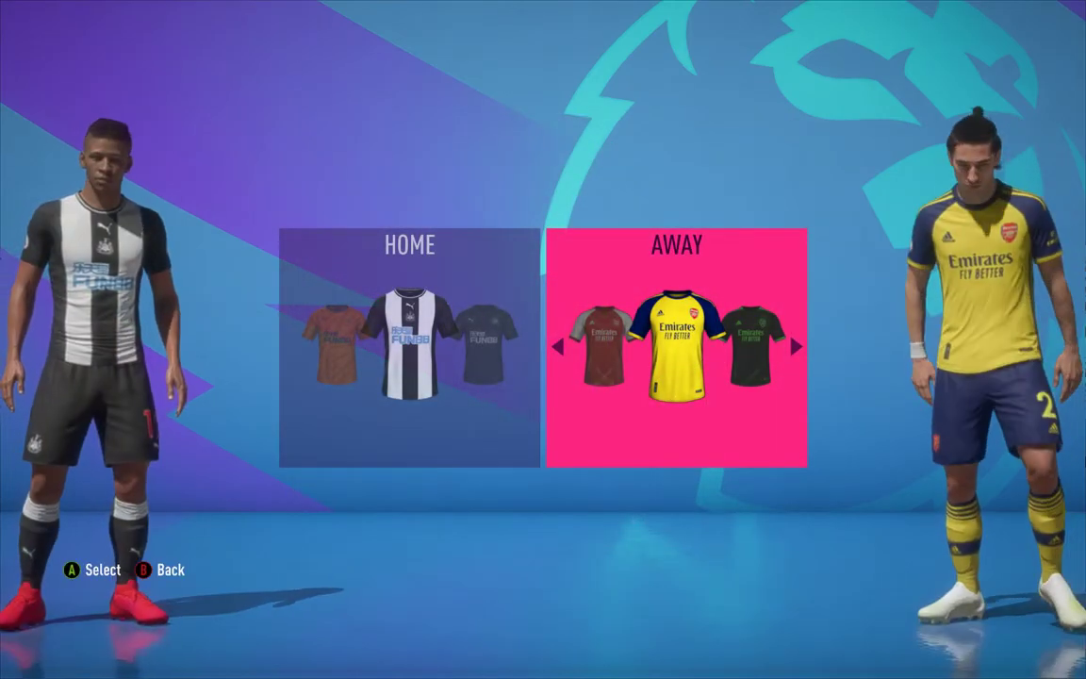
key("Right")
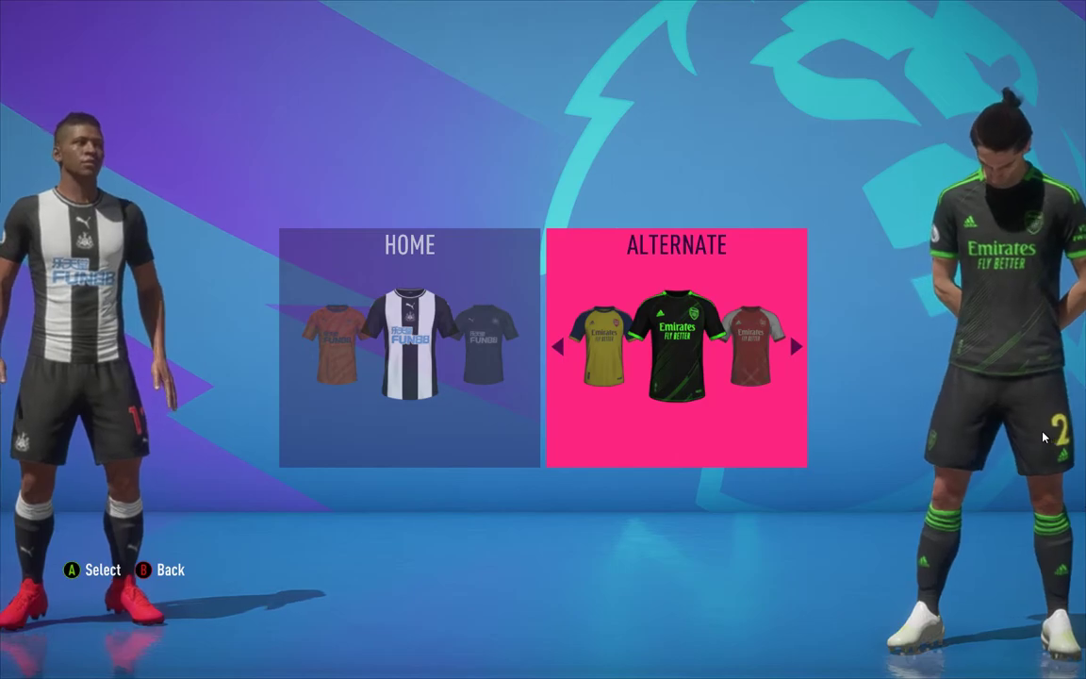
key("Right")
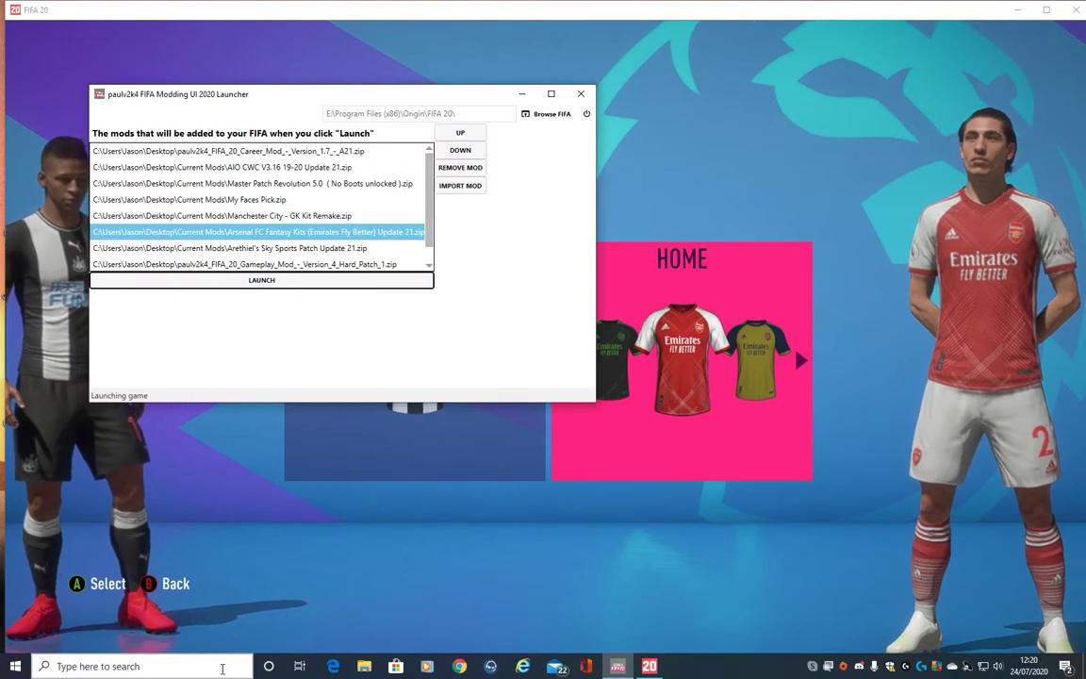
Launch FIFA 20 Live Editor from the Windows search and minimise the mod launcher
left_click(522, 97)
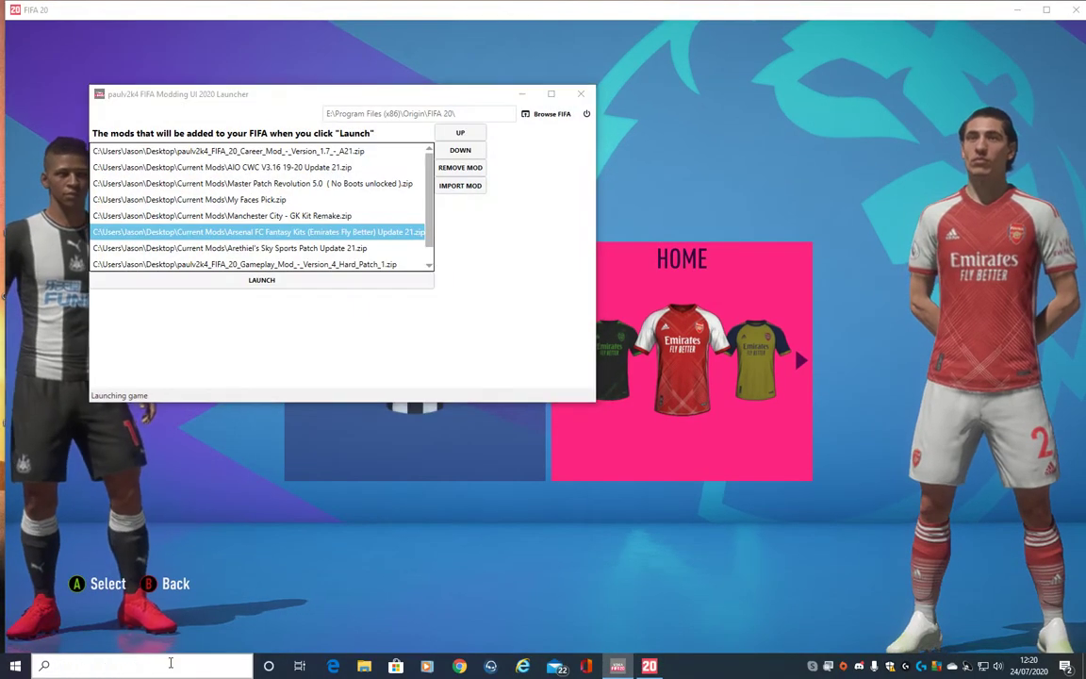
left_click(170, 667)
type("l")
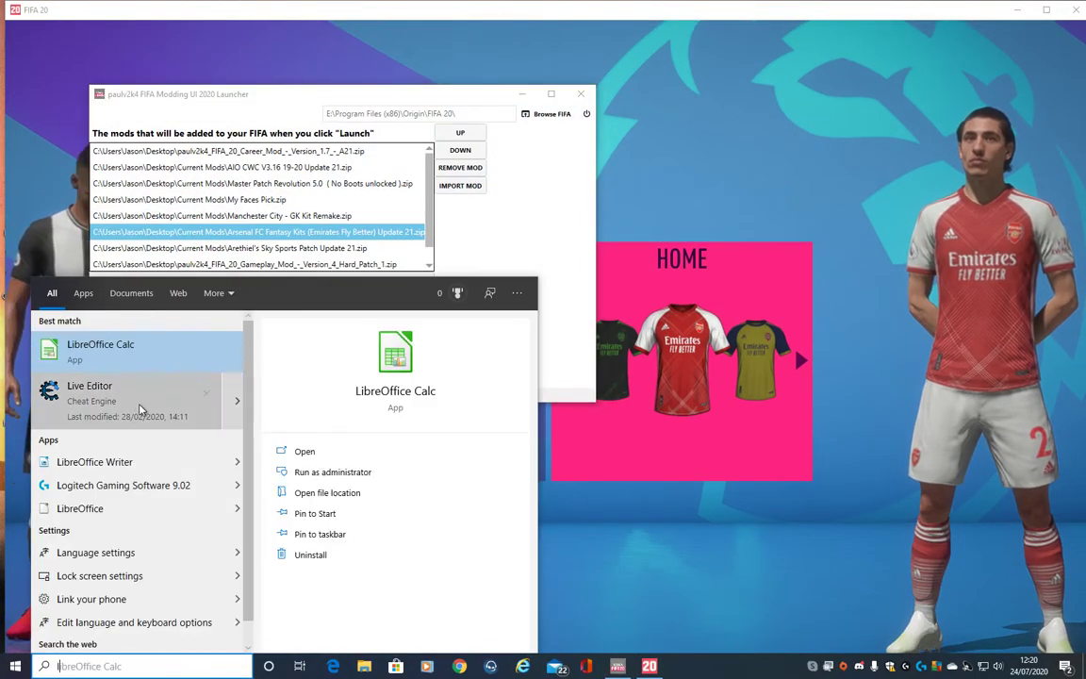
left_click(122, 360)
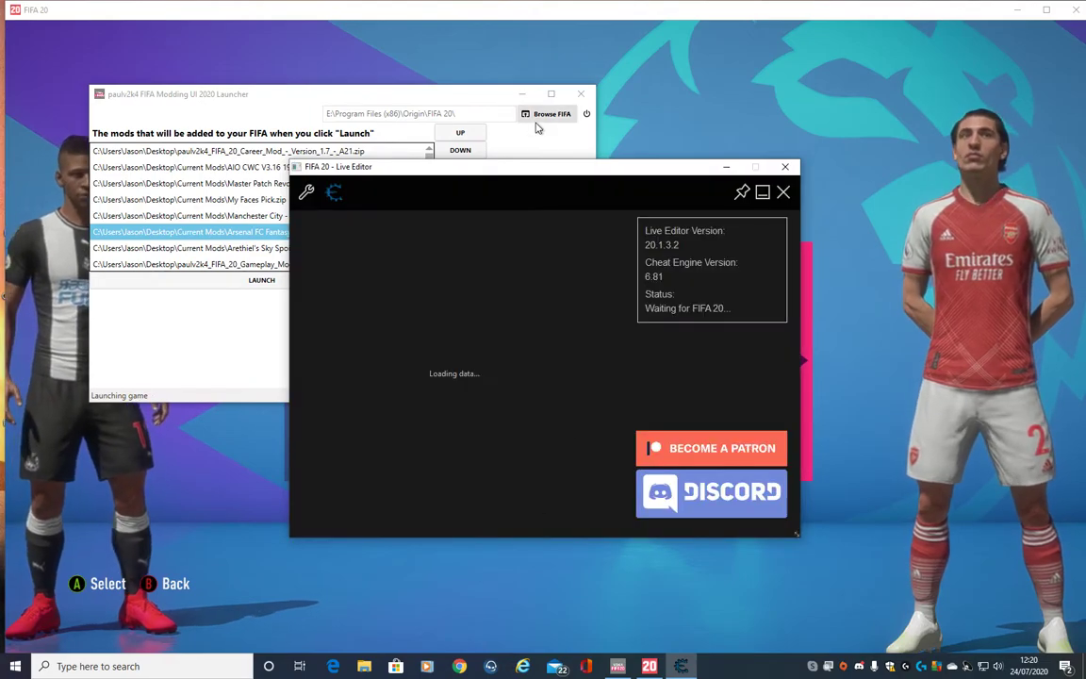
left_click(523, 94)
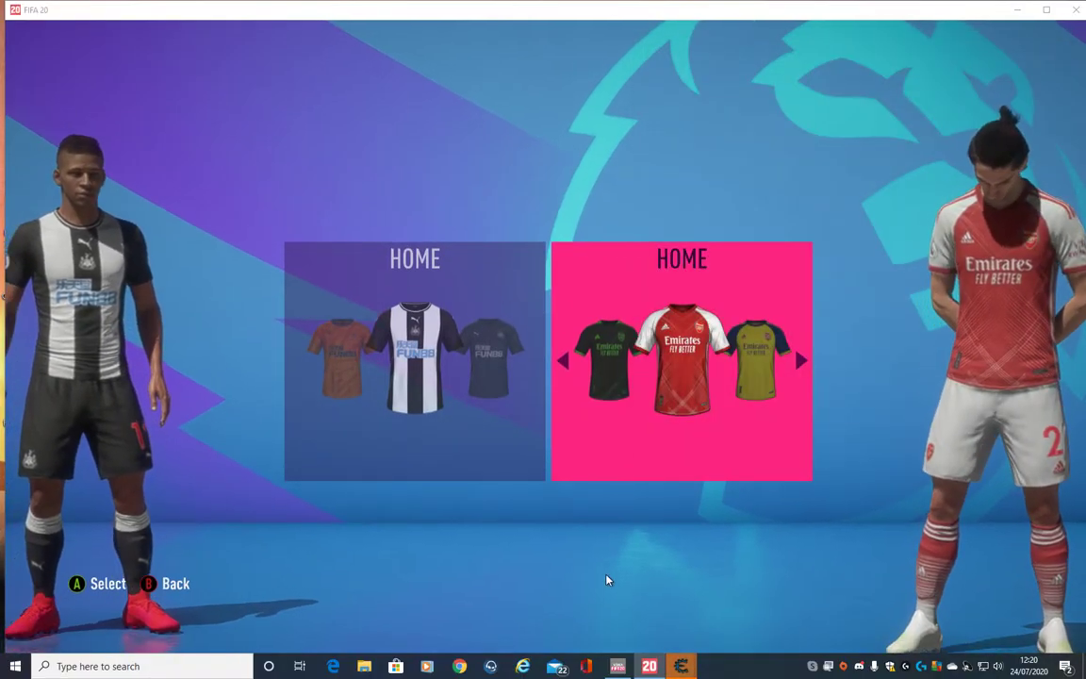
Open RGB's Home Kit from the recent RGB Values folder in Photos
right_click(364, 666)
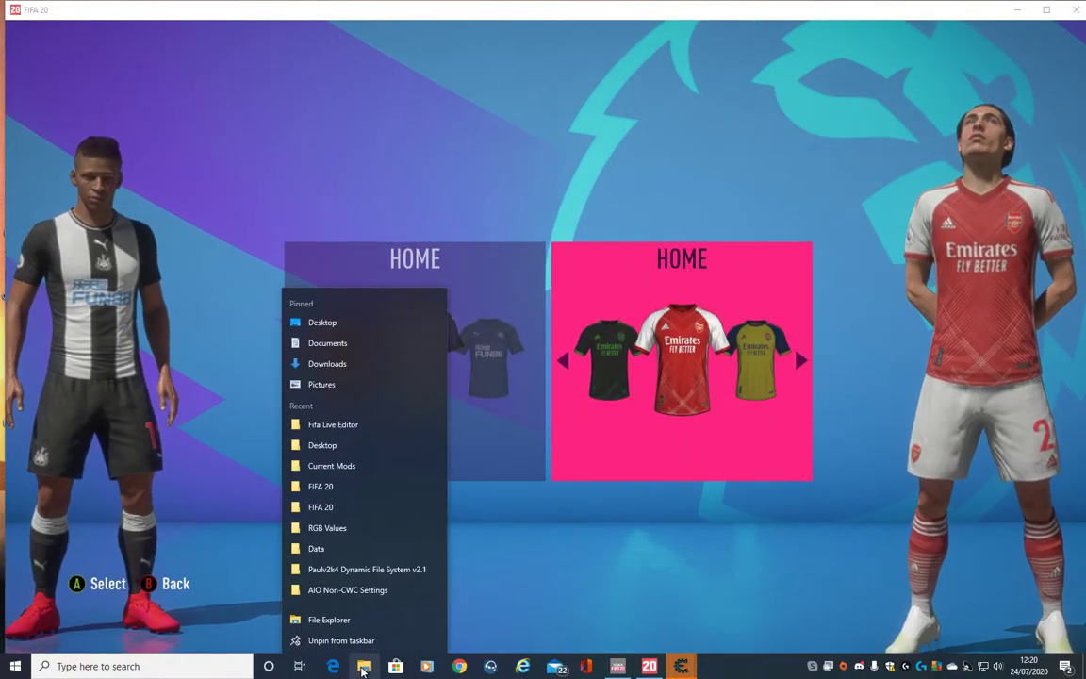
left_click(327, 526)
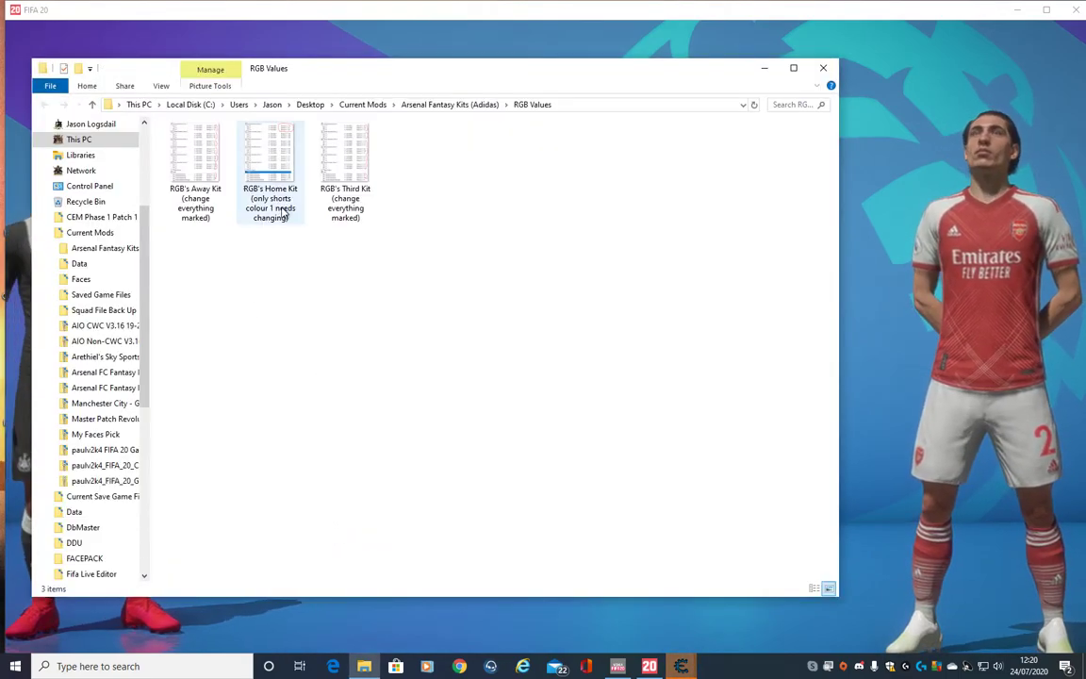
double_click(270, 159)
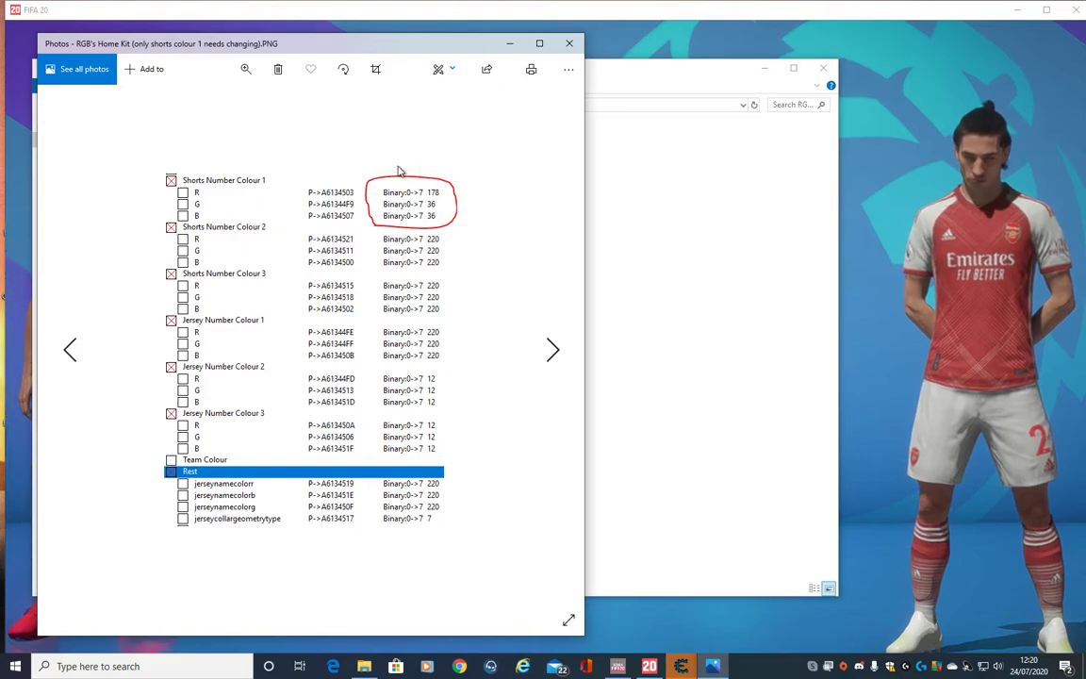
left_click(751, 105)
Bring up Cheat Engine, dismiss the Live Editor ready notice and minimise the Live Editor
left_click(765, 67)
mouse_move(681, 664)
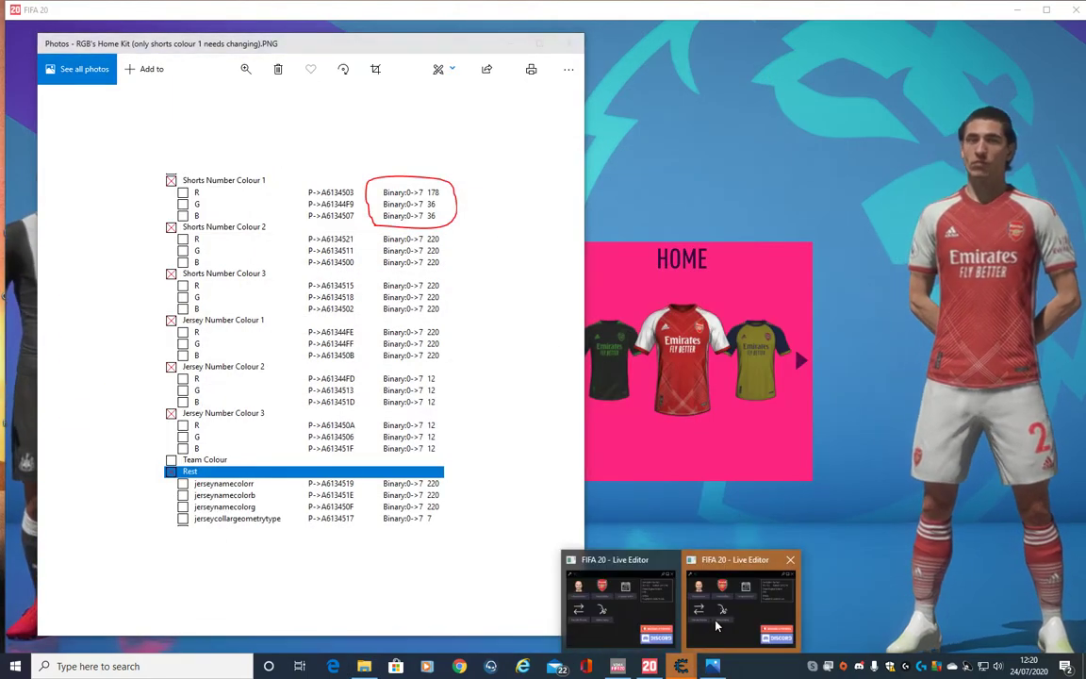
left_click(717, 625)
left_click(625, 330)
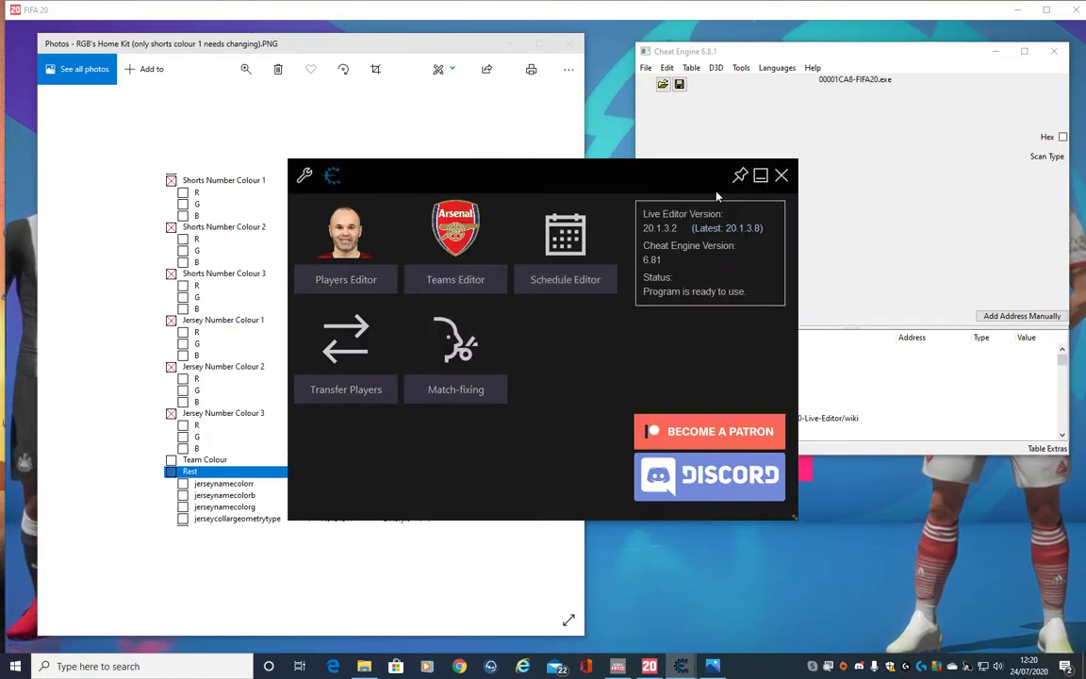
left_click(761, 175)
Expand the Teamkits Table and the Shorts Number Colour 1 entry
scroll(809, 377, "down", 3)
scroll(809, 359, "down", 5)
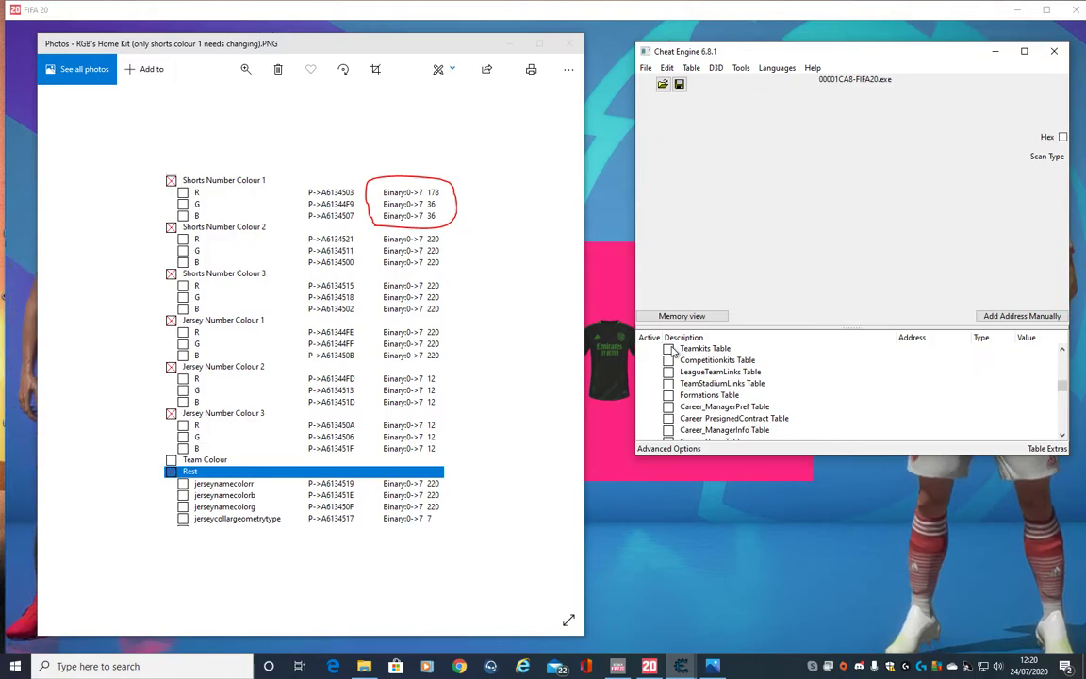
left_click(671, 350)
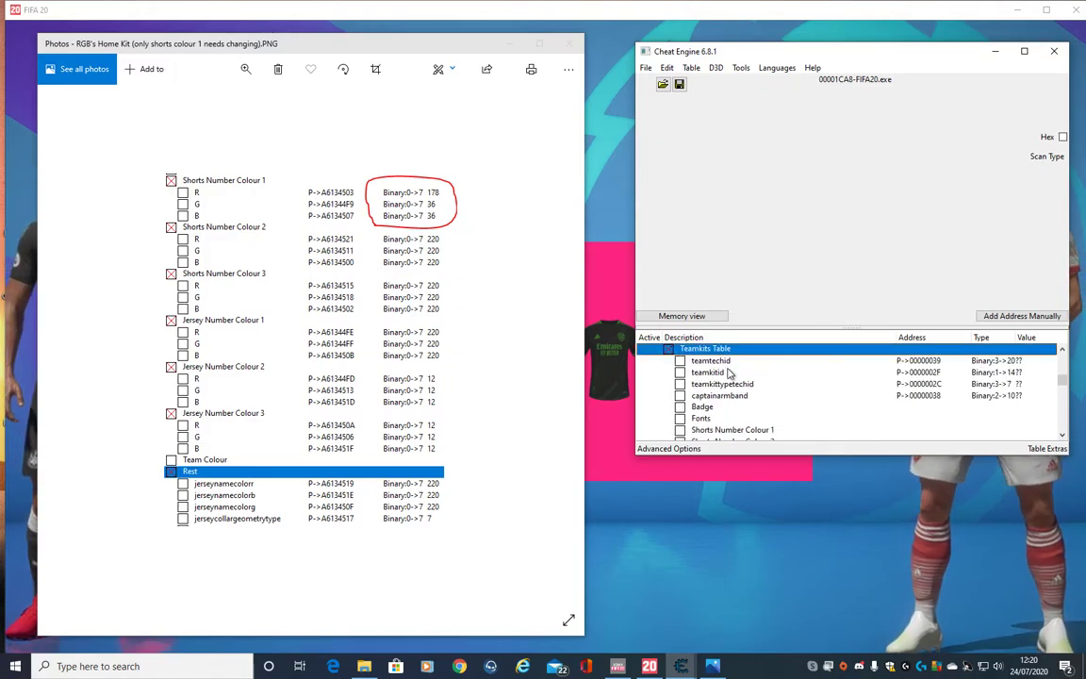
scroll(729, 375, "down", 1)
left_click(687, 396)
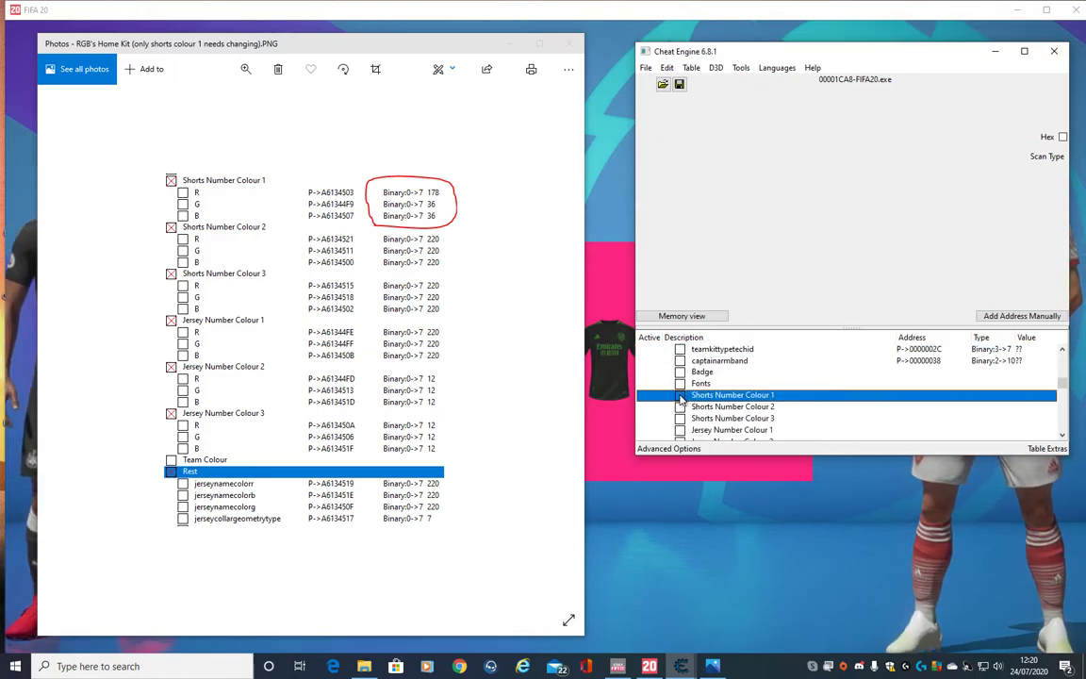
scroll(791, 407, "down", 1)
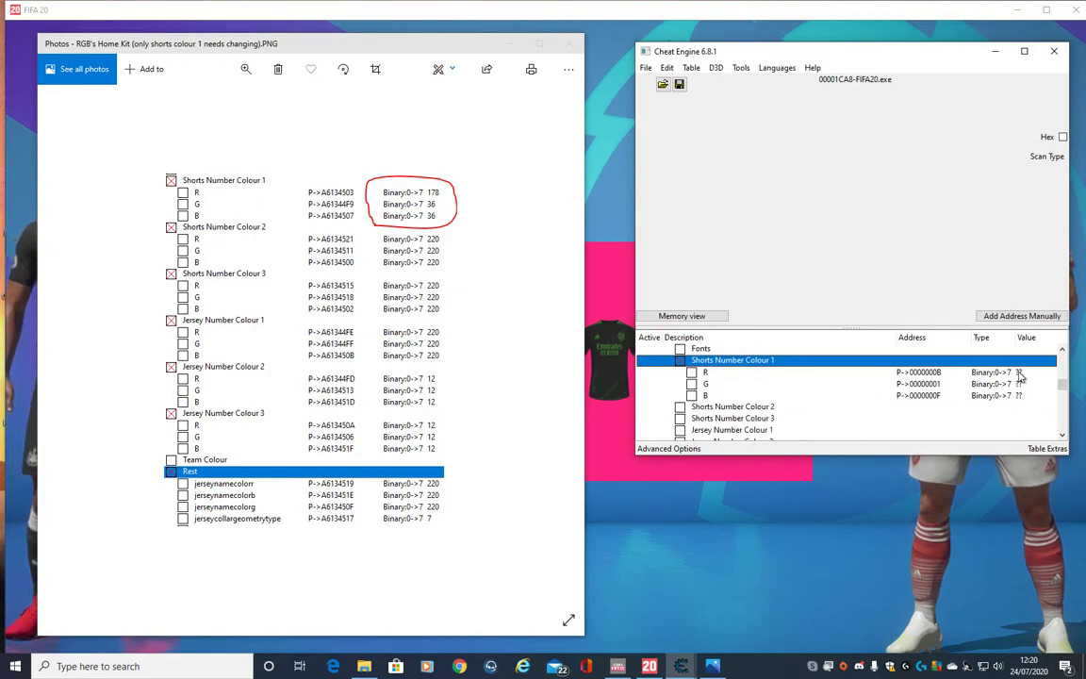
Toggle Arsenal's kit in-game to load values, then return with the home-kit reference shown
left_click(964, 518)
key("Right")
key("Left")
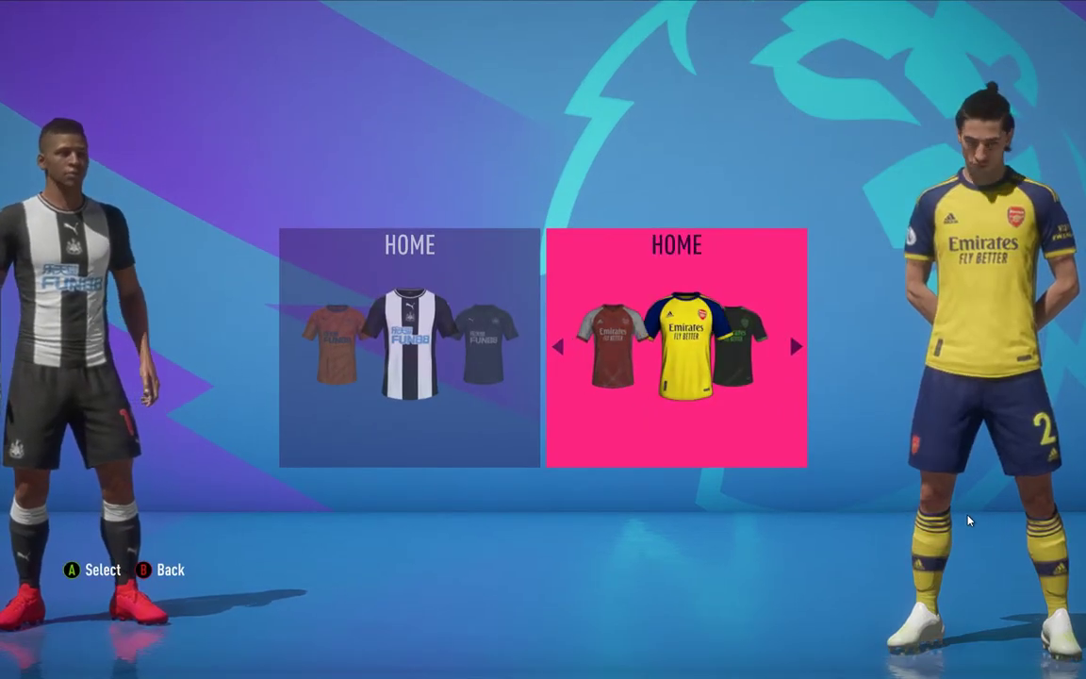
key("alt+Tab")
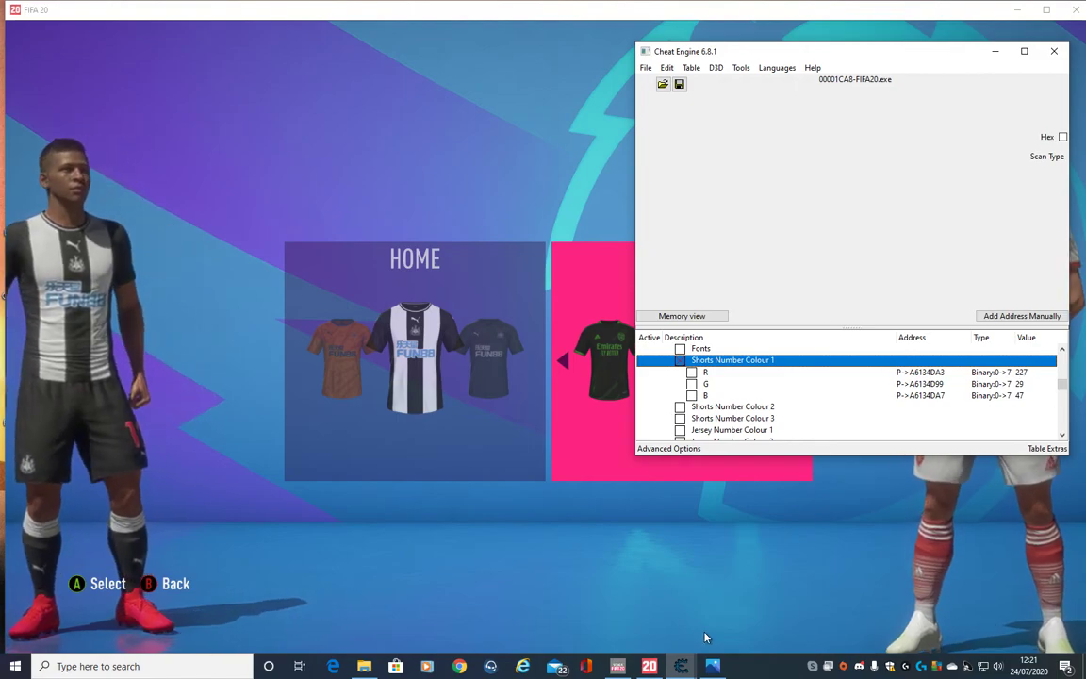
left_click(712, 666)
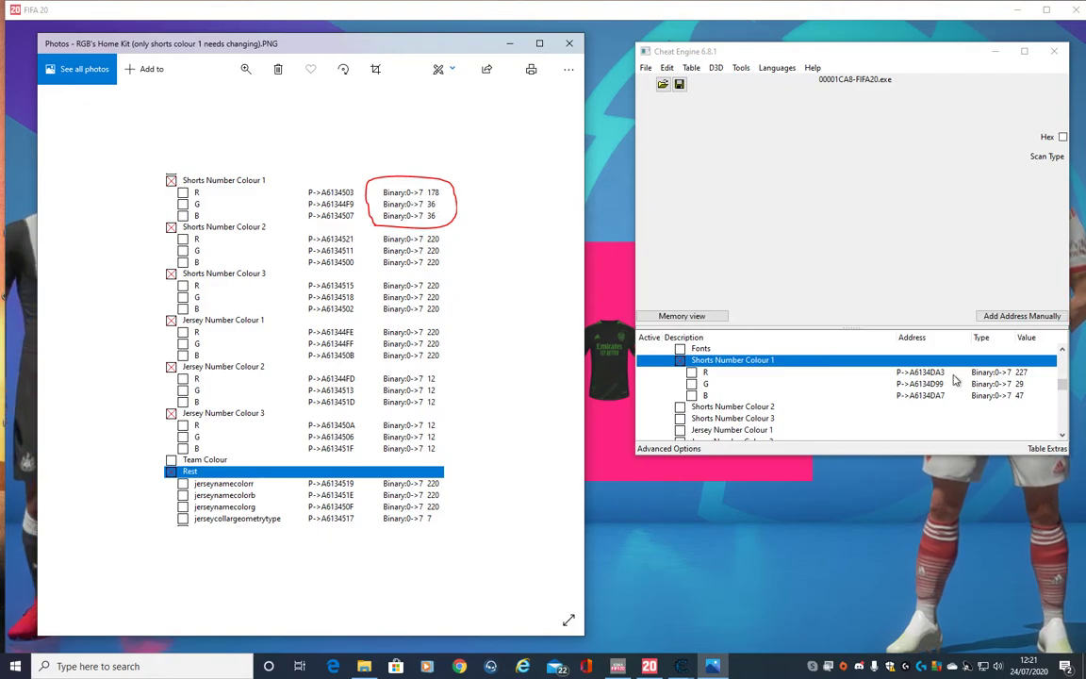
Set Shorts Number Colour 1 to R 178, G 36, B 36
double_click(1023, 373)
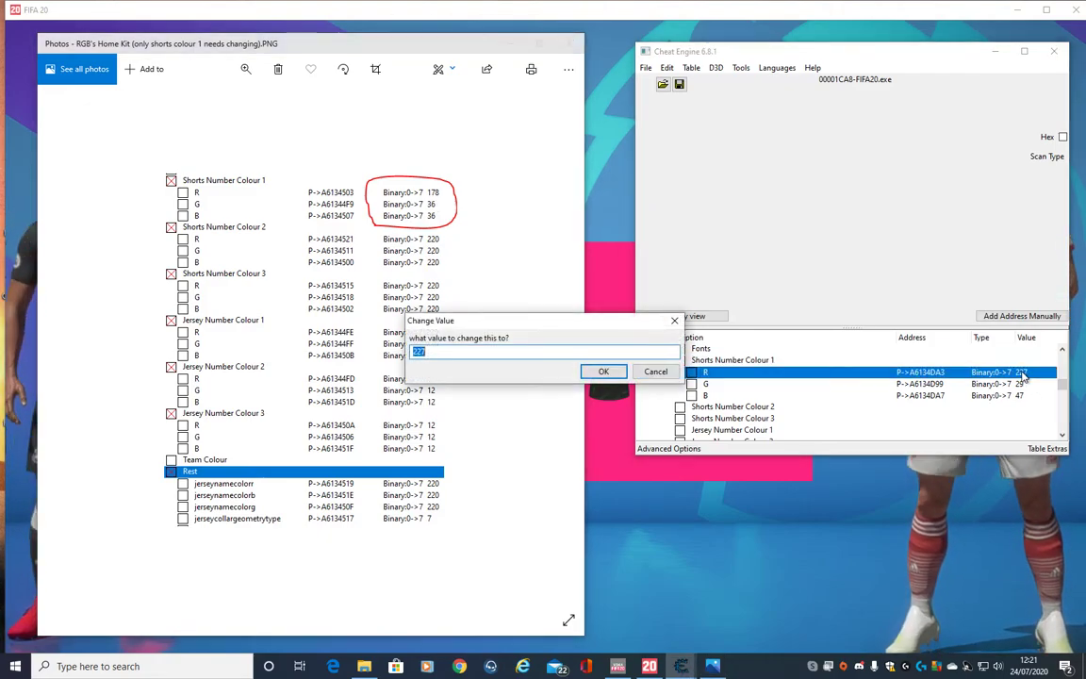
type("178")
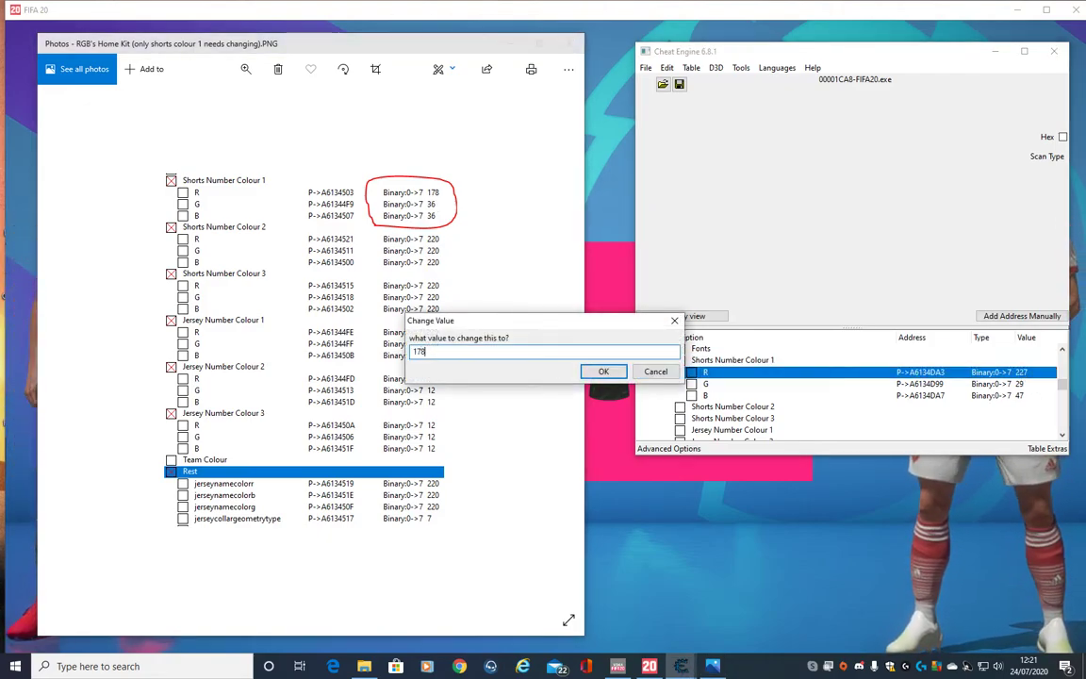
key("Return")
double_click(1020, 385)
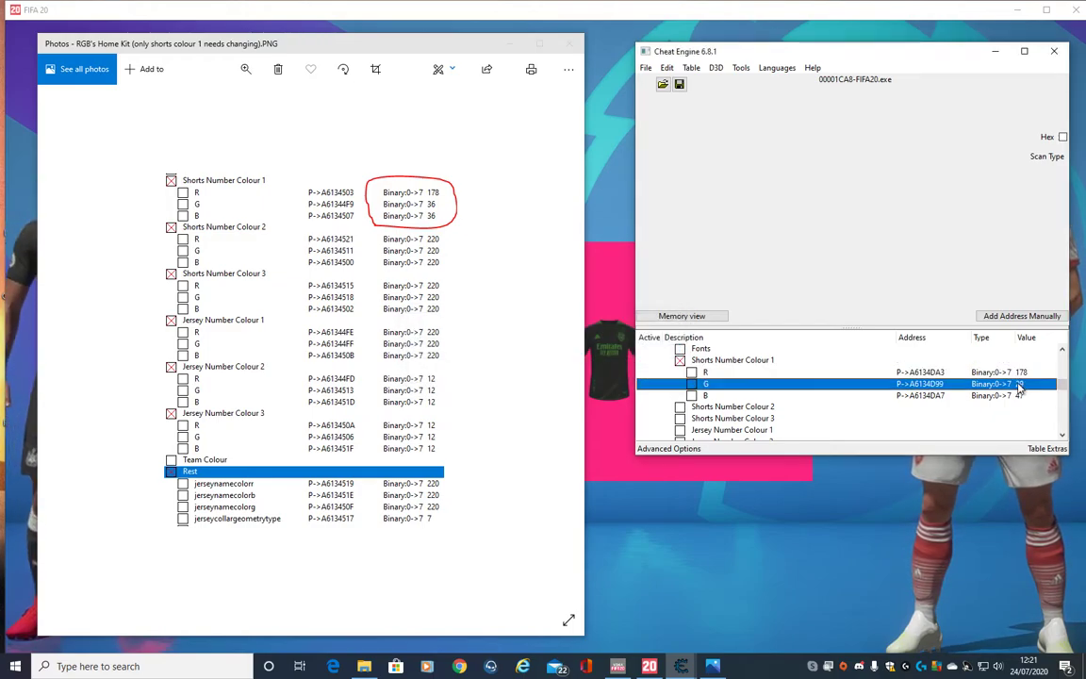
type("36")
key("Return")
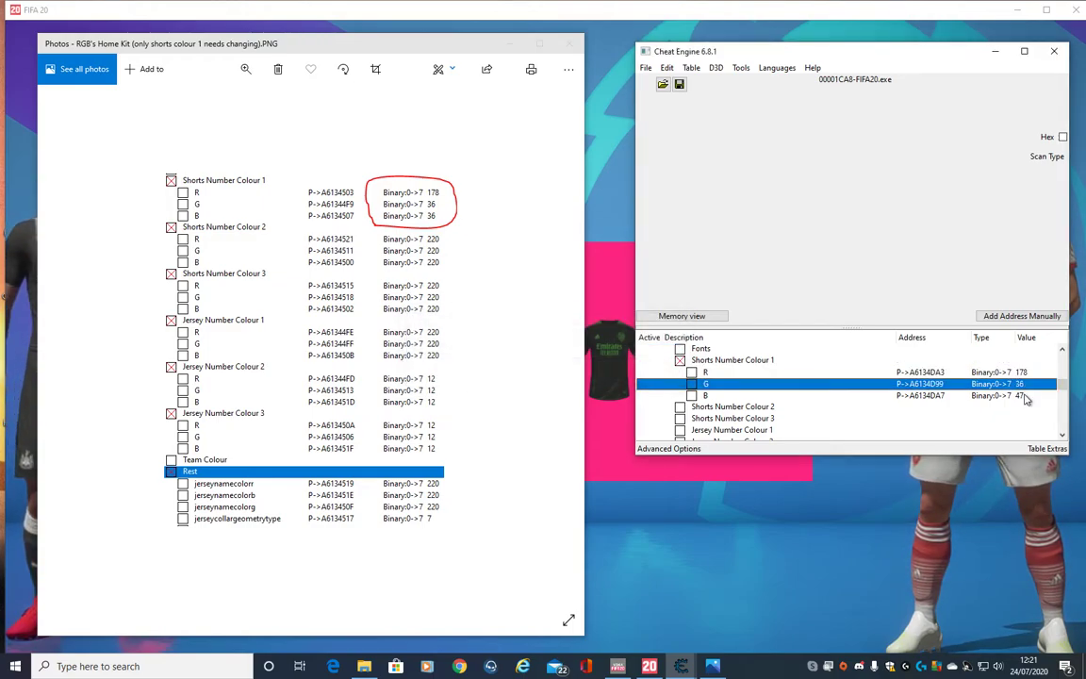
double_click(1018, 396)
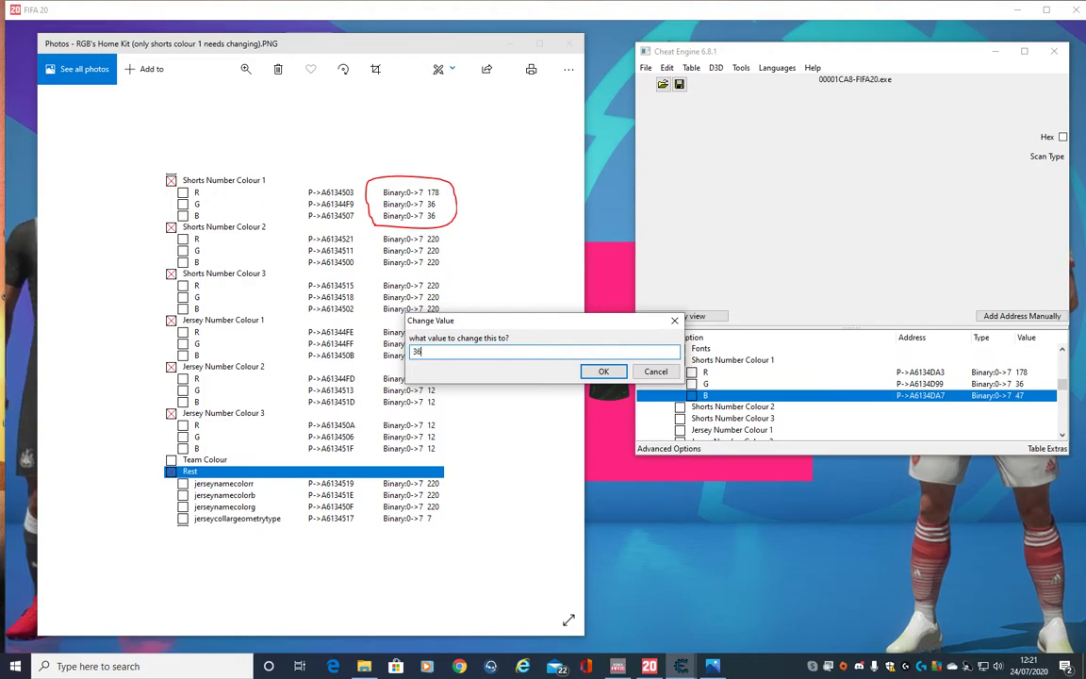
key("Return")
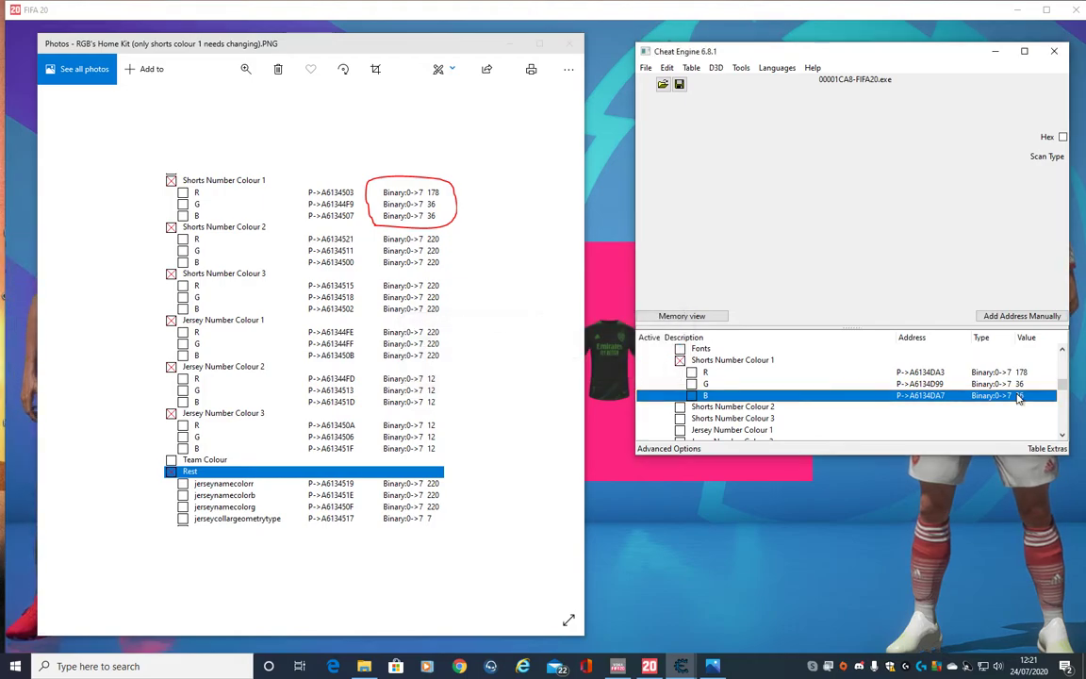
Check the updated home kit in-game by cycling kits, then put the reference image away
left_click(979, 510)
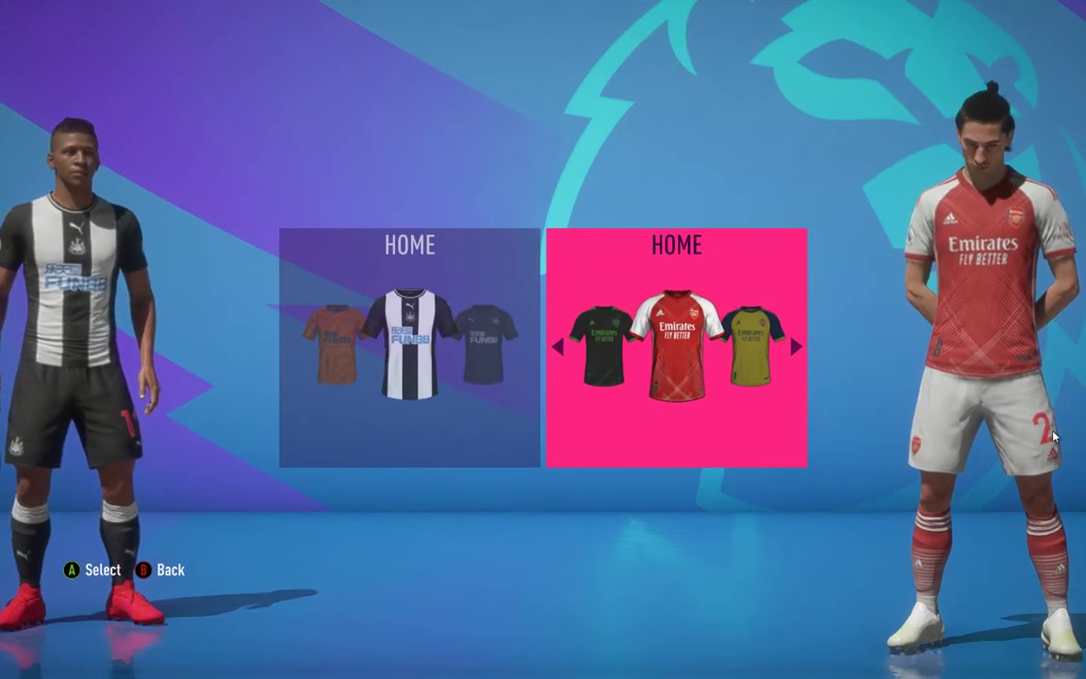
key("Right")
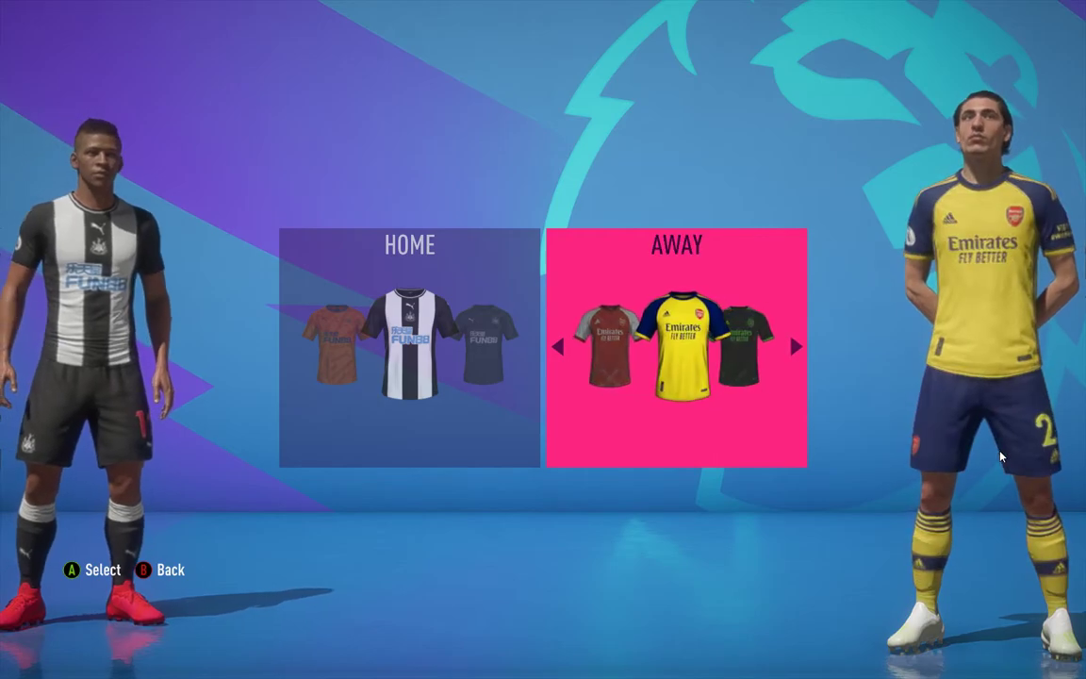
key("Left")
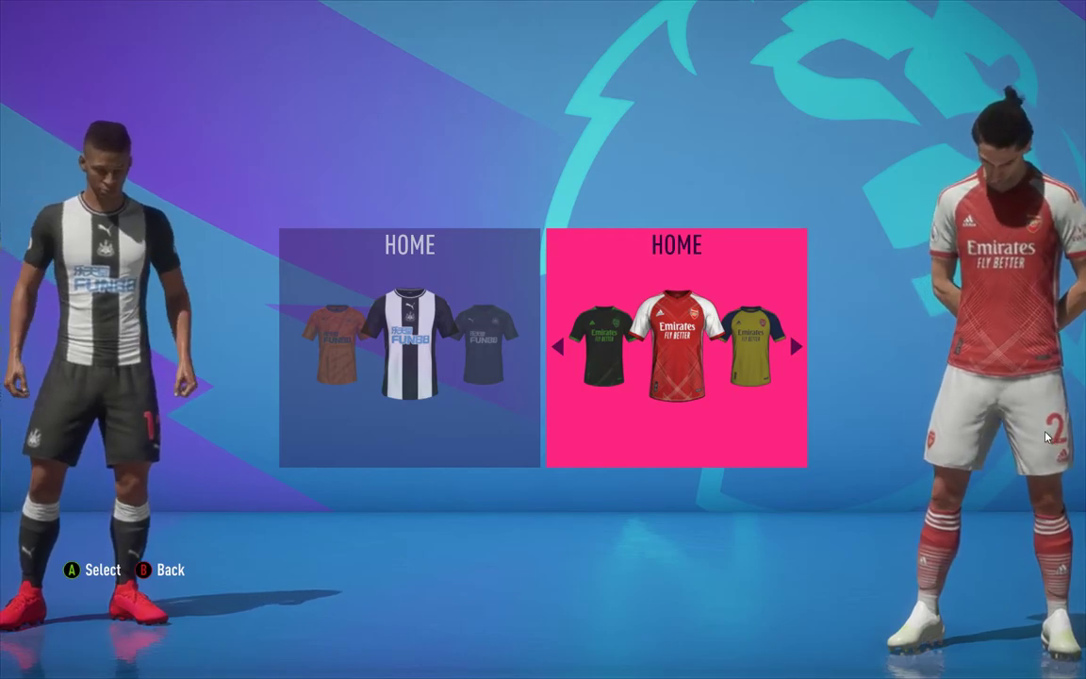
key("alt+Tab")
left_click(714, 666)
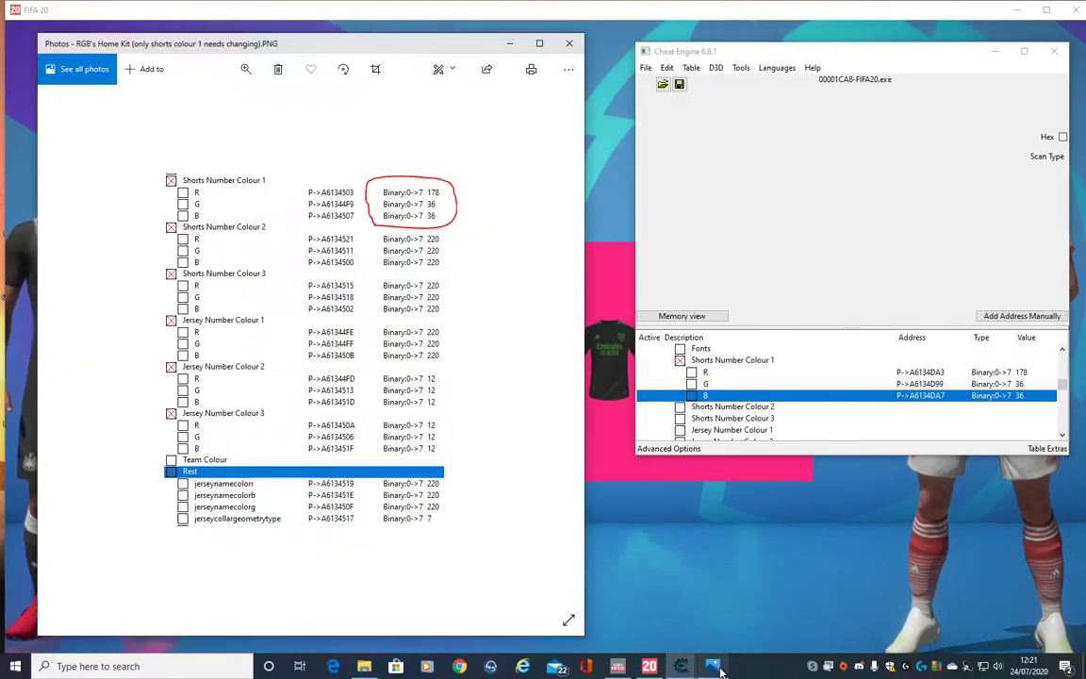
left_click(713, 667)
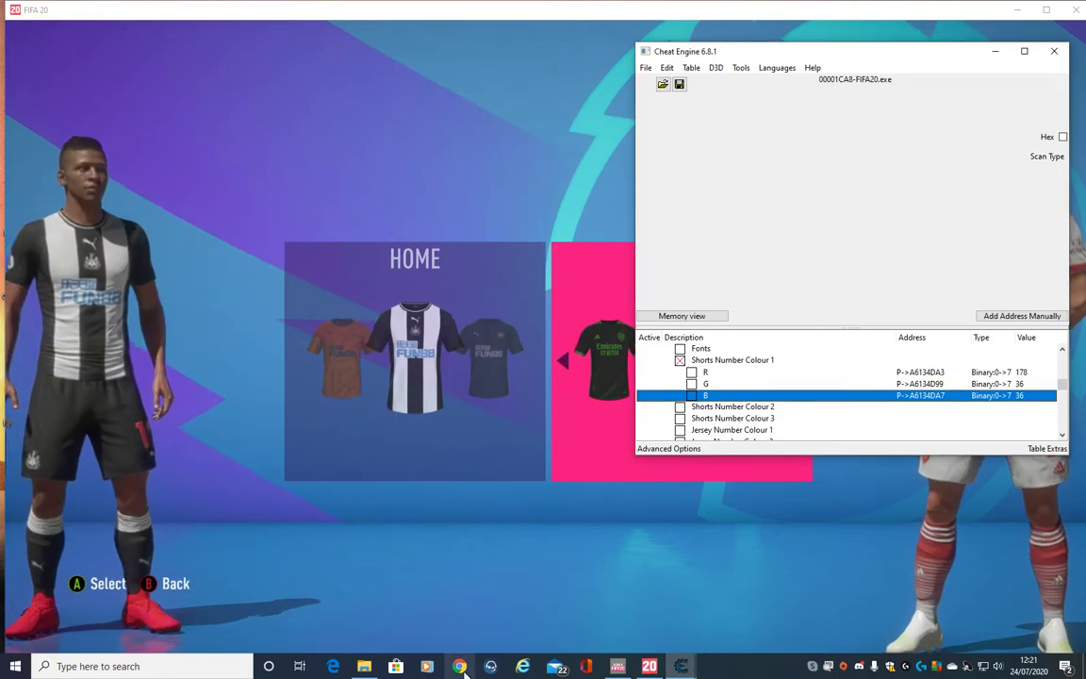
Open RGB's Away Kit reference image from the RGB Values folder
left_click(371, 671)
left_click(199, 165)
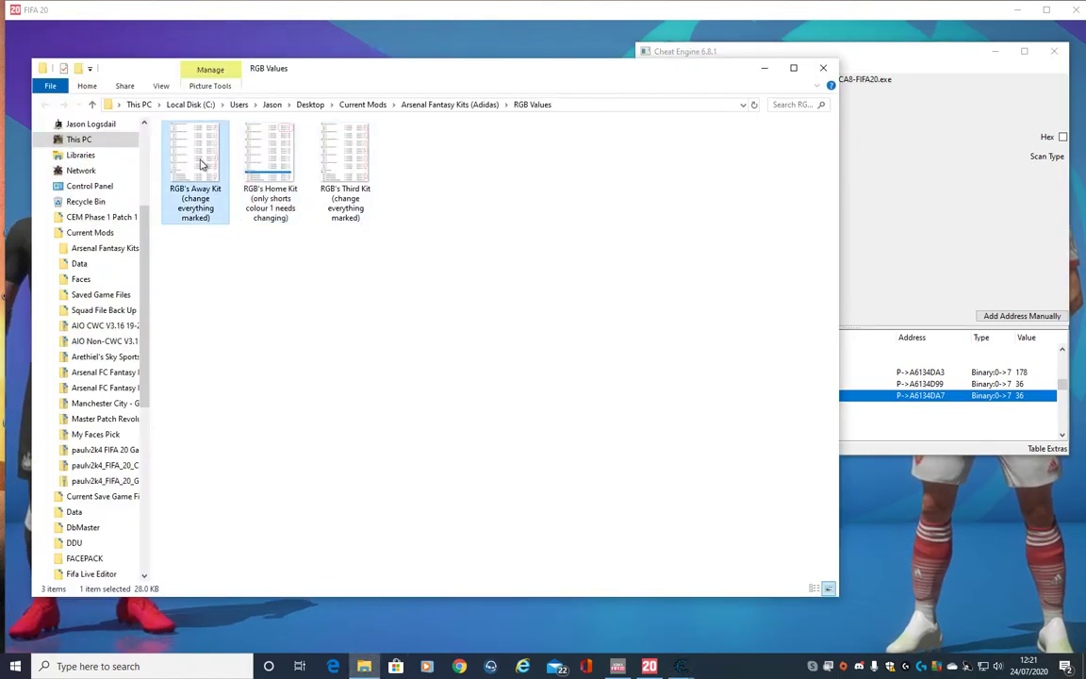
double_click(199, 164)
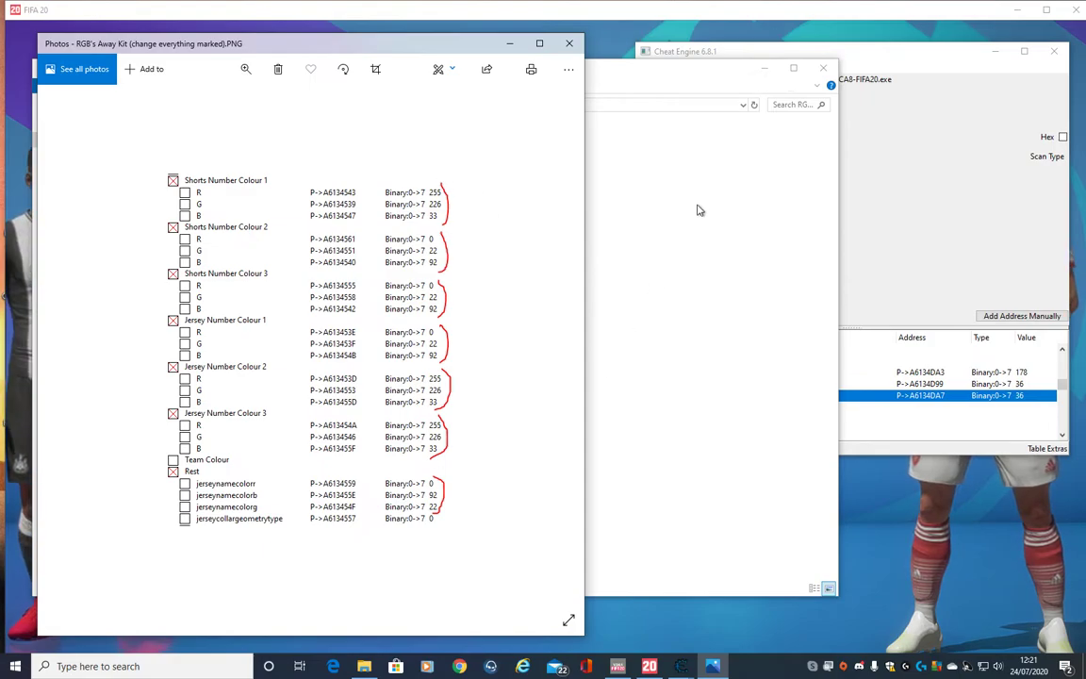
left_click(765, 71)
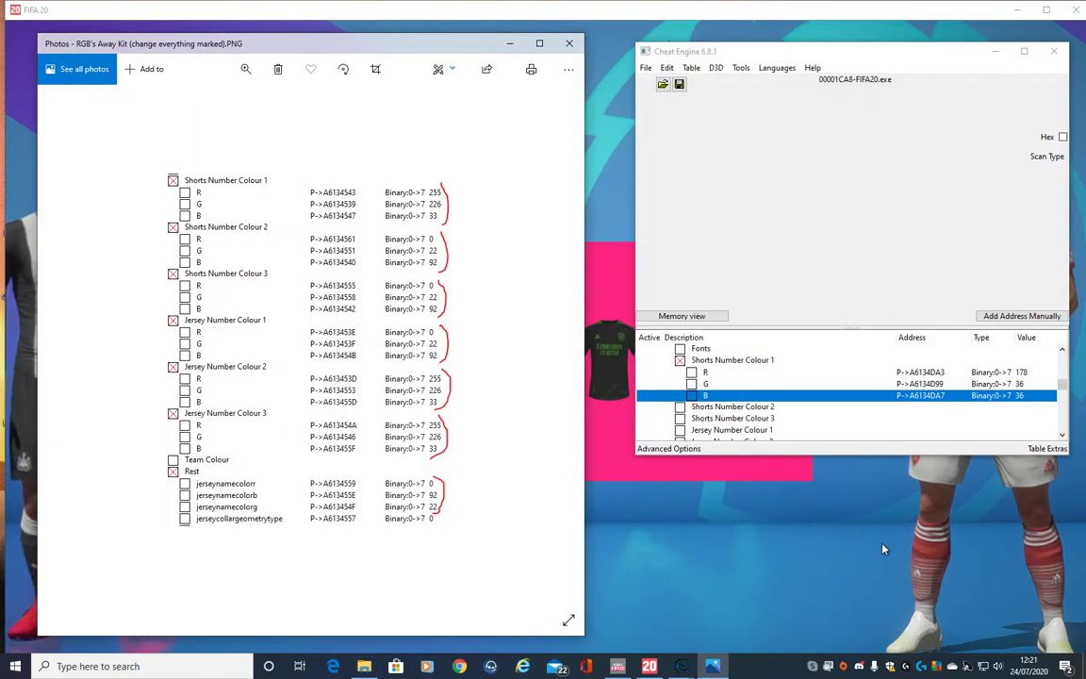
Switch Arsenal to the yellow away kit in-game and return to Cheat Engine
left_click(884, 548)
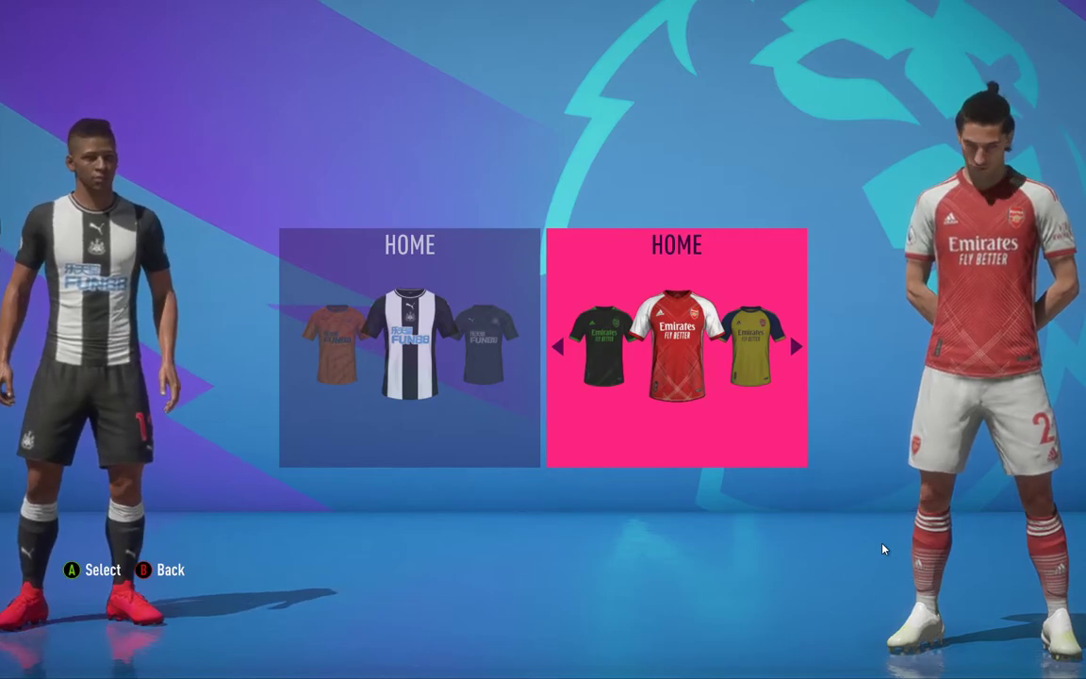
key("Right")
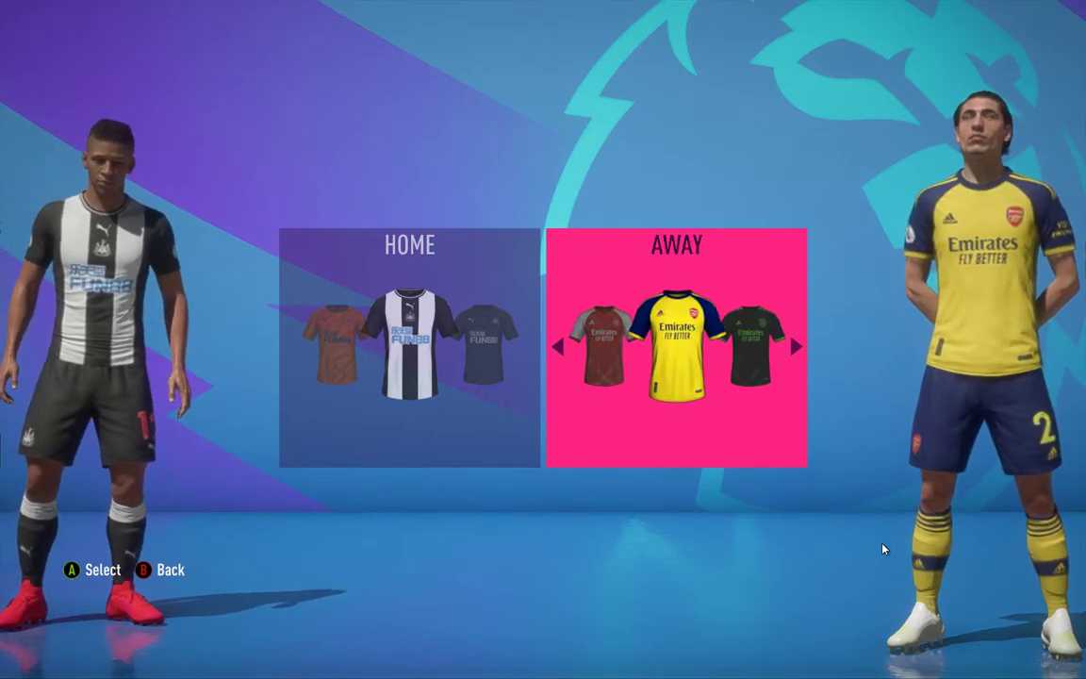
key("alt+Tab")
mouse_move(681, 666)
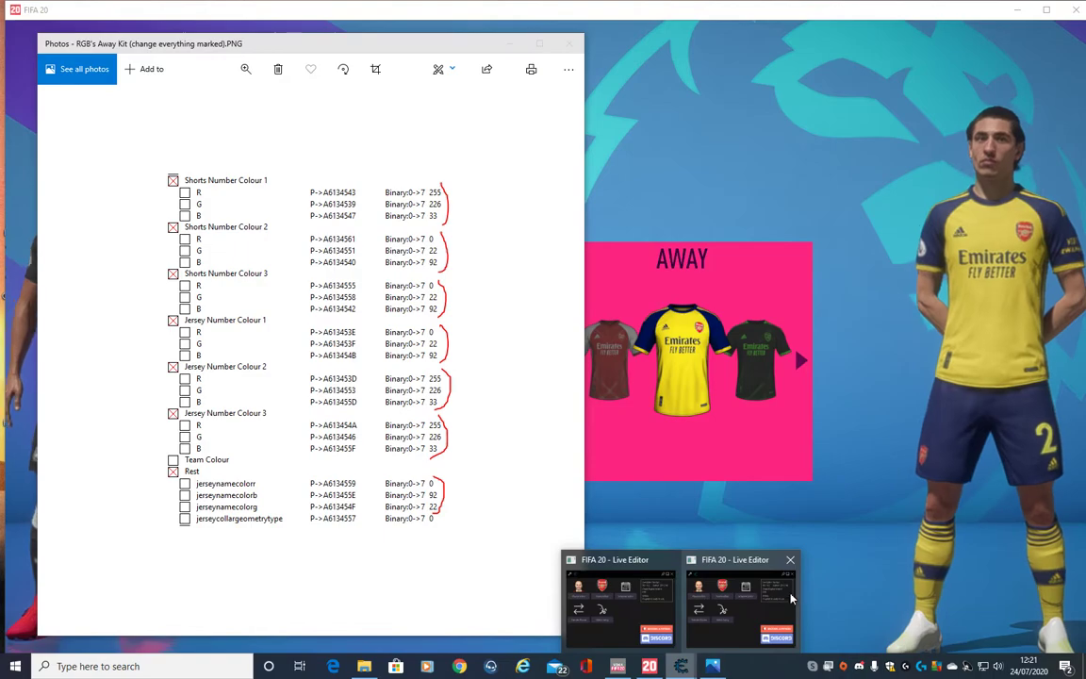
left_click(791, 598)
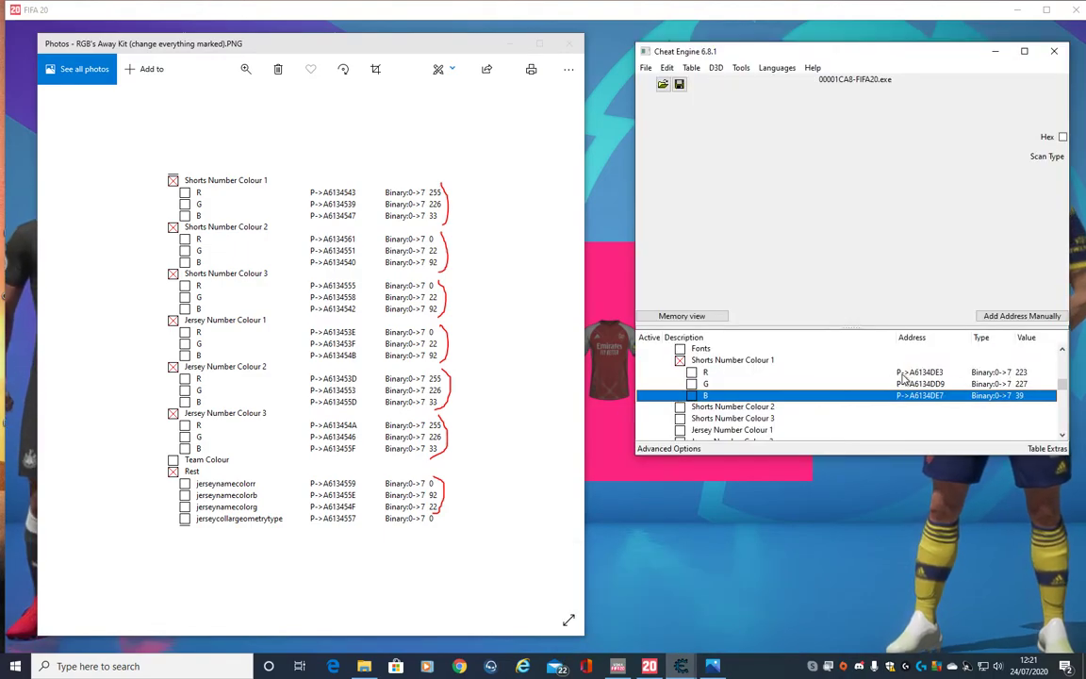
Set Shorts Number Colour 1 to R 255, G 226, B 33
double_click(1026, 373)
key("Return")
double_click(1028, 384)
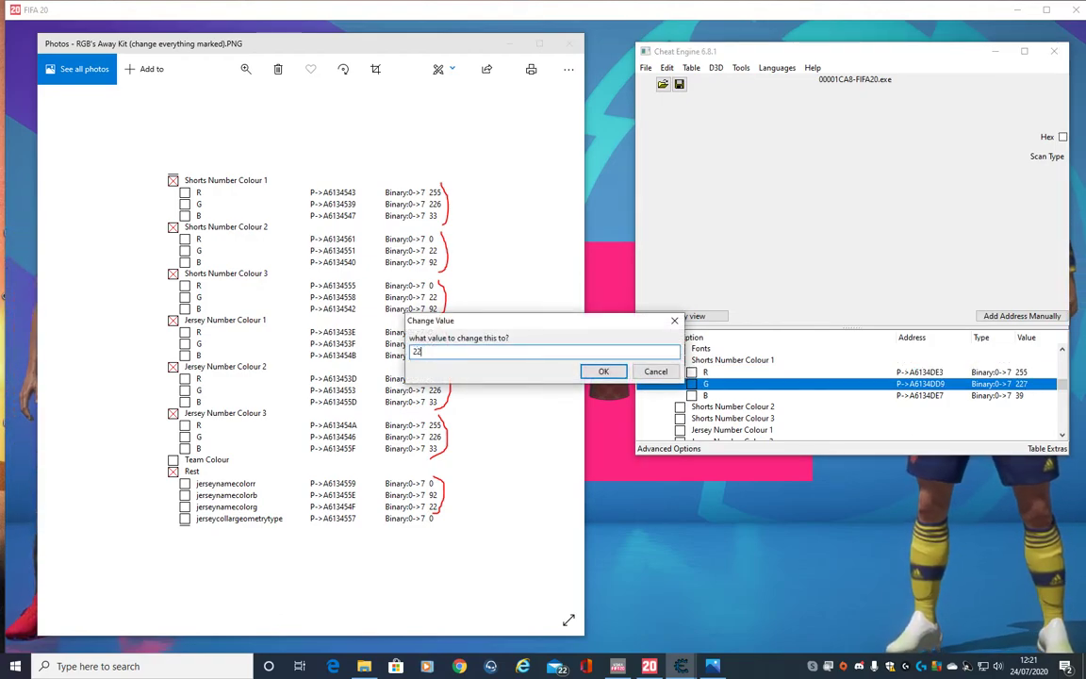
key("Return")
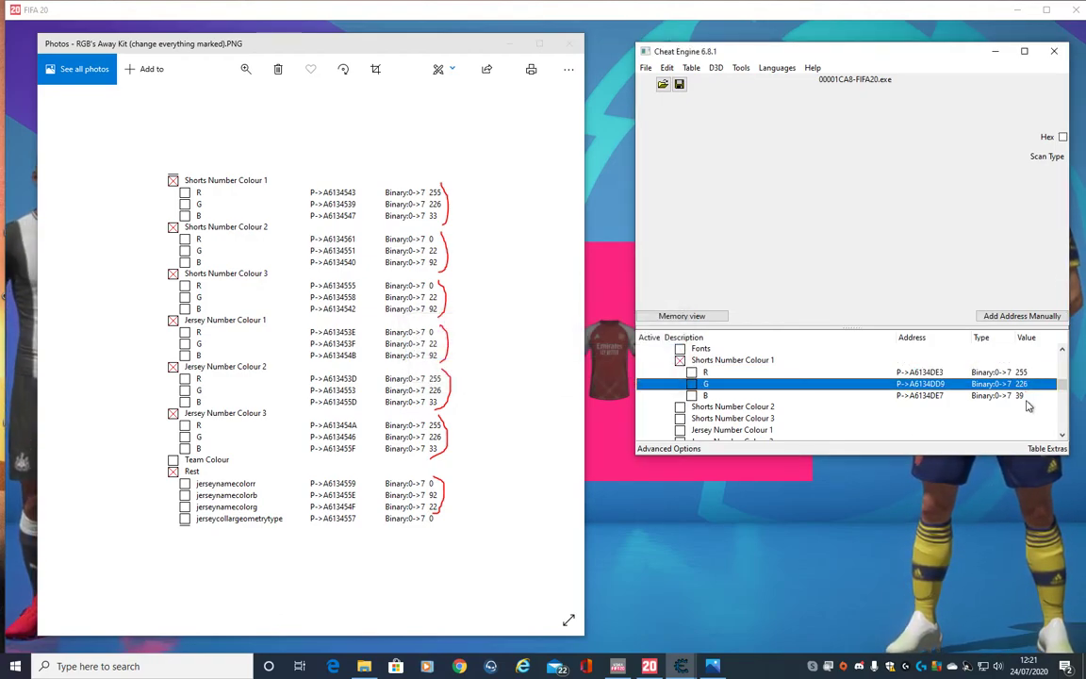
double_click(1025, 396)
key("Return")
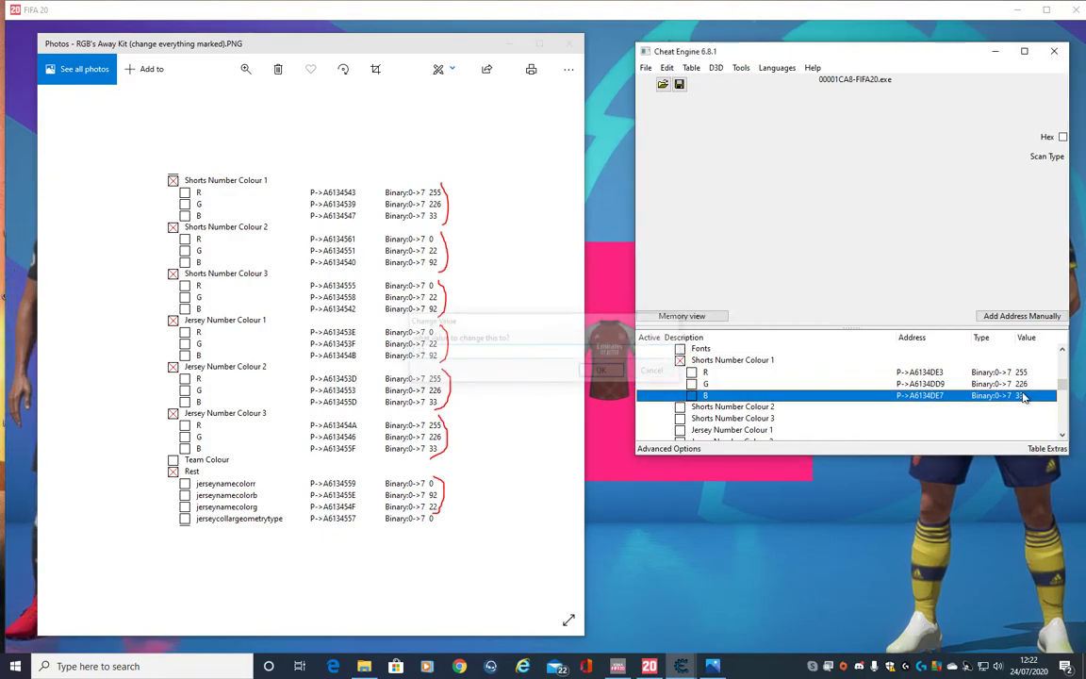
Expand Shorts Number Colour 2 and set it to R 0, G 22, B 92
left_click(680, 408)
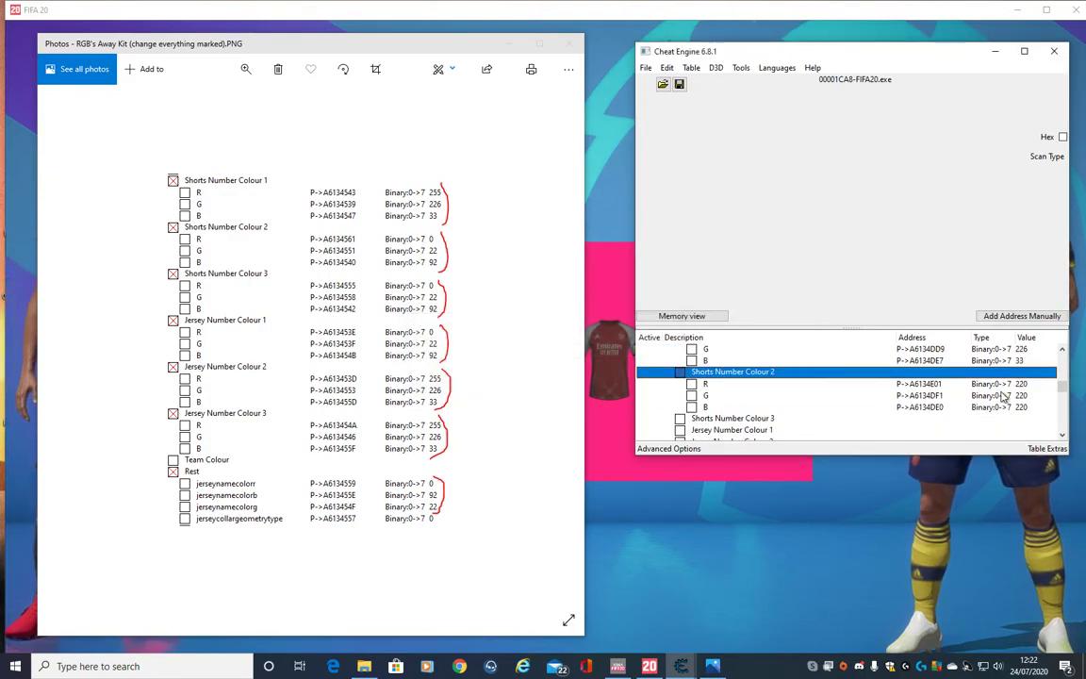
double_click(1022, 385)
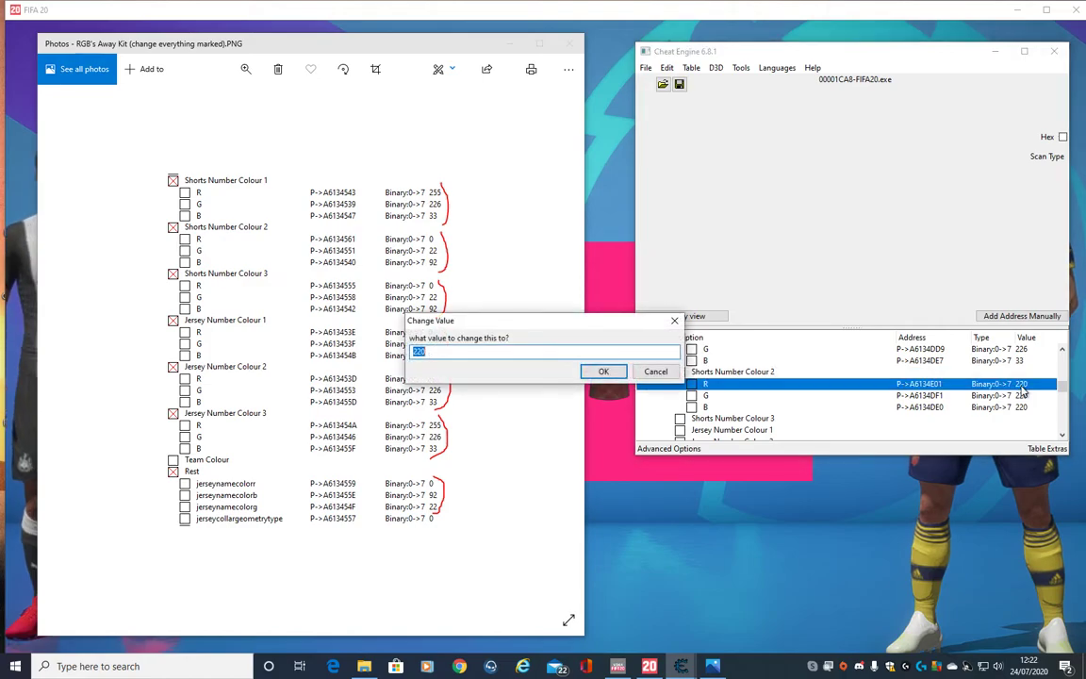
key("Return")
double_click(1022, 396)
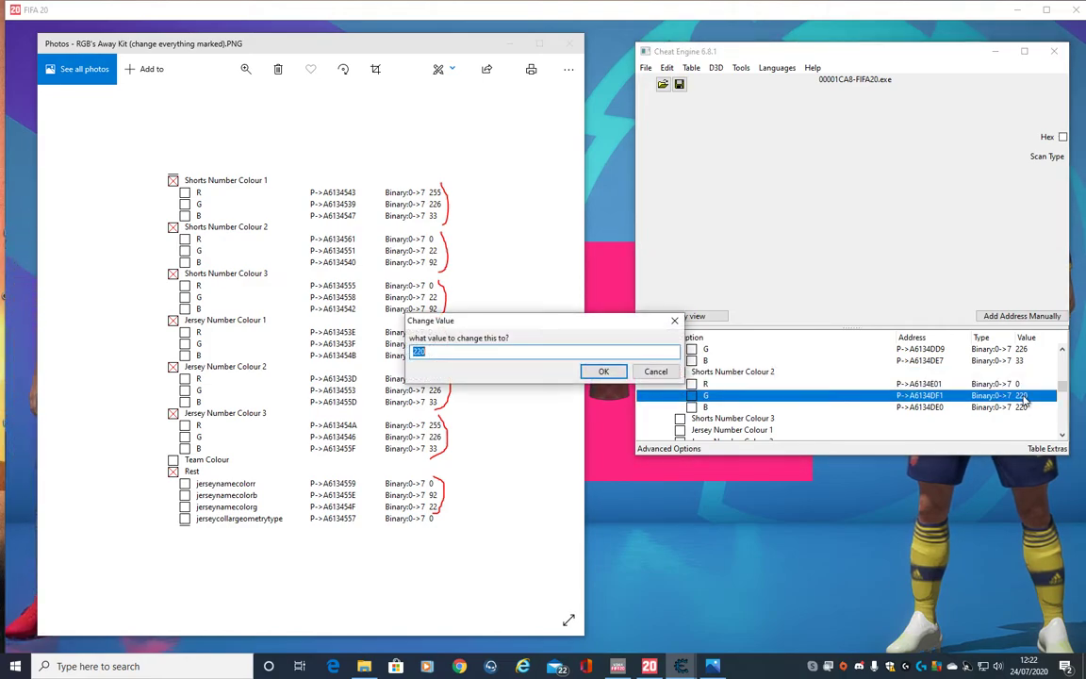
key("Return")
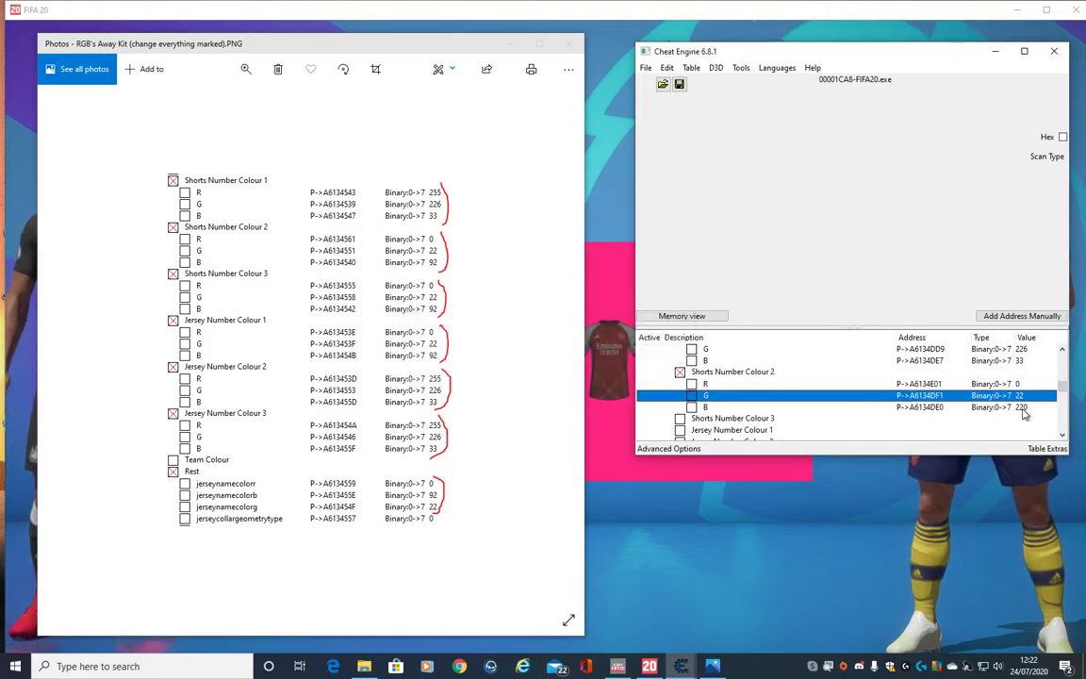
double_click(1023, 407)
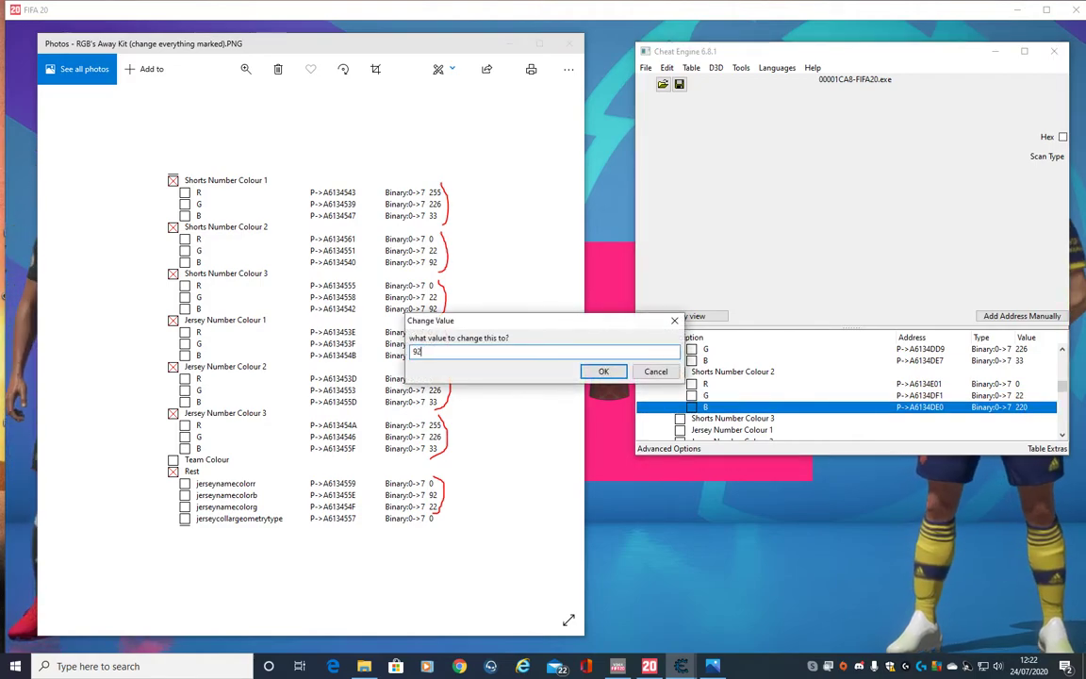
key("Return")
Expand Shorts Number Colour 3 and set it to R 0, G 22, B 92
left_click(716, 417)
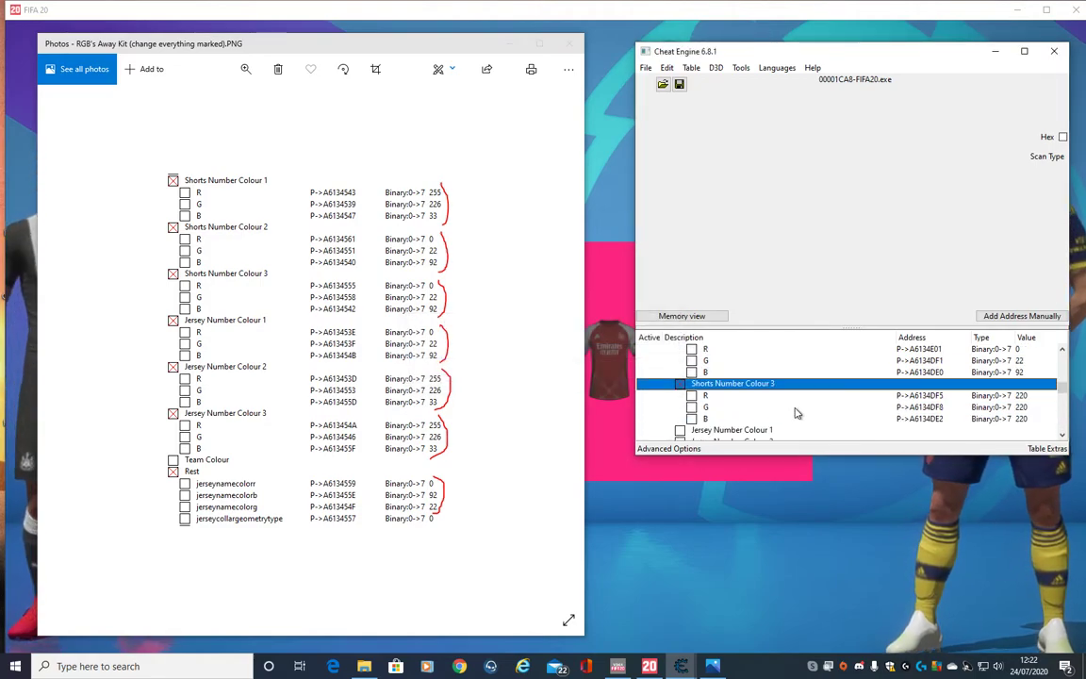
double_click(1022, 396)
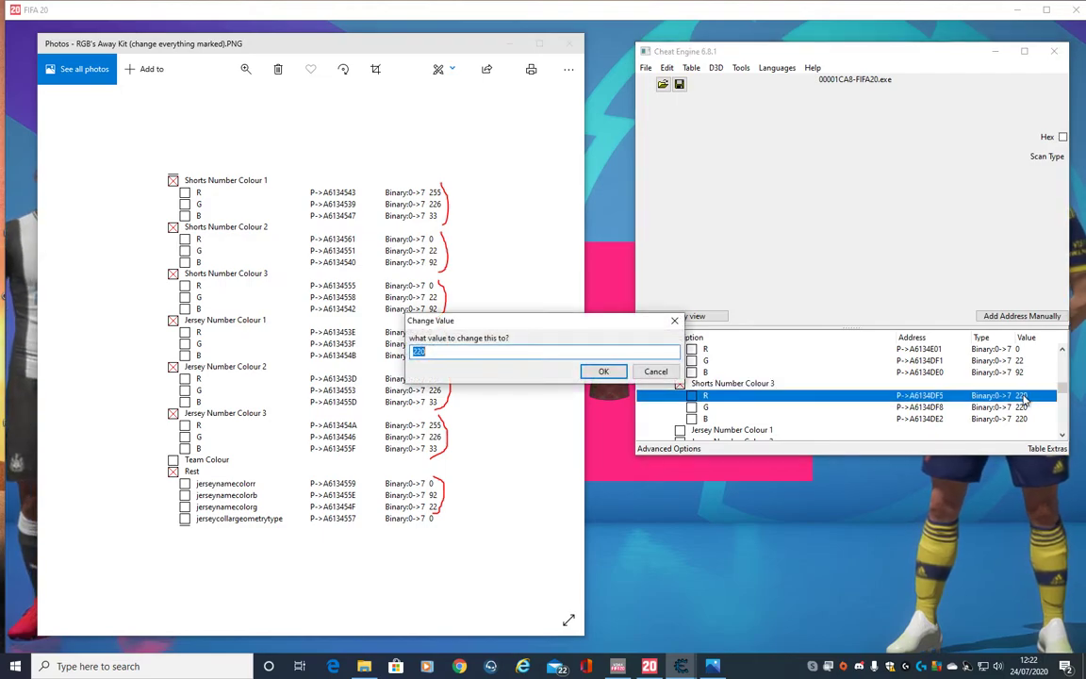
type("0")
key("Return")
double_click(1023, 407)
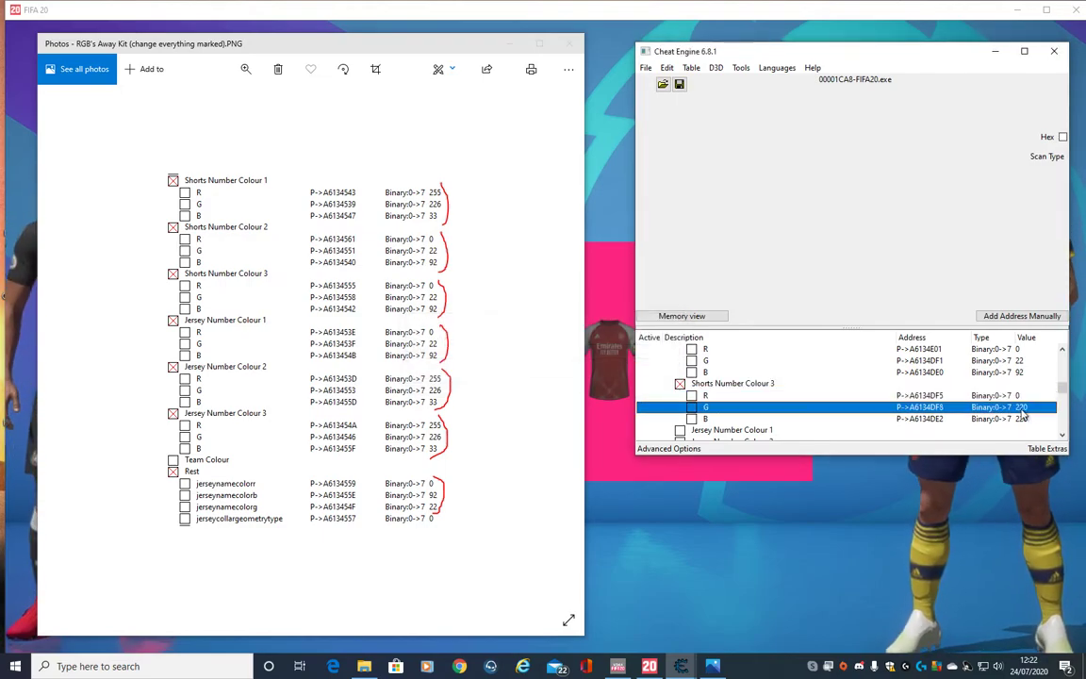
type("22")
key("Return")
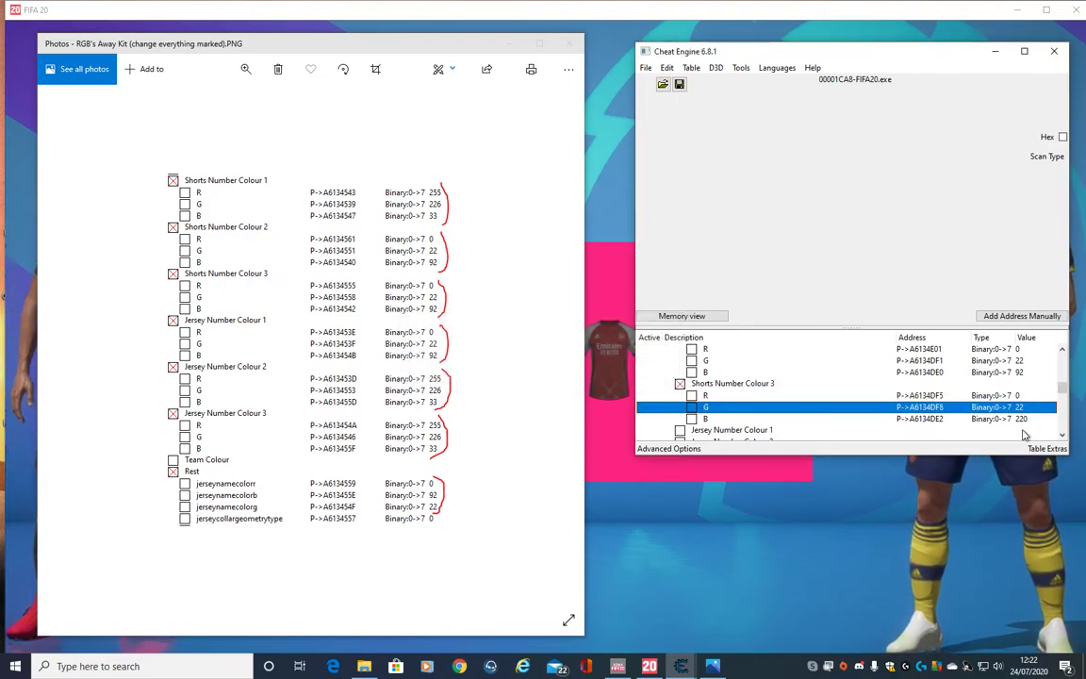
double_click(1023, 420)
type("9")
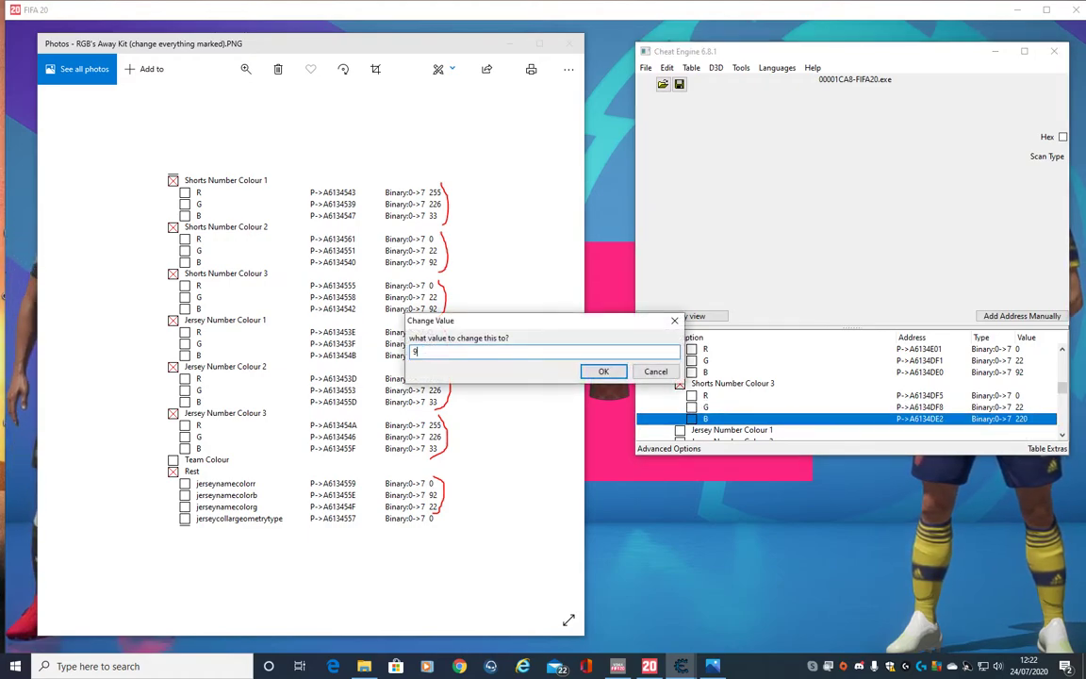
type("2")
key("Return")
scroll(781, 407, "down", 1)
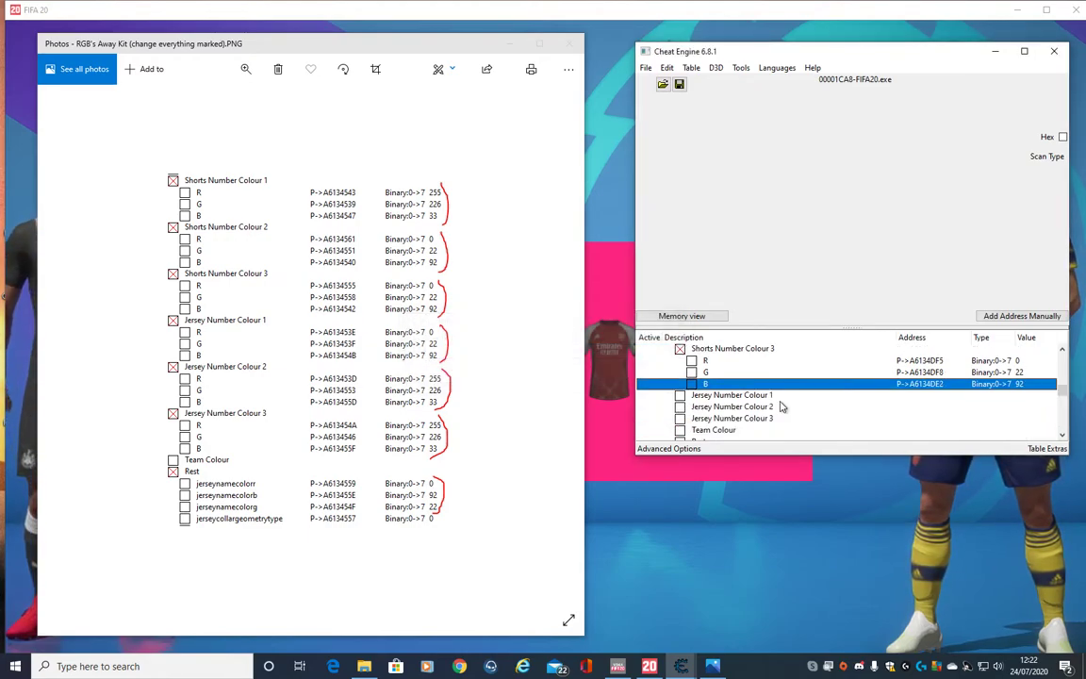
left_click(680, 396)
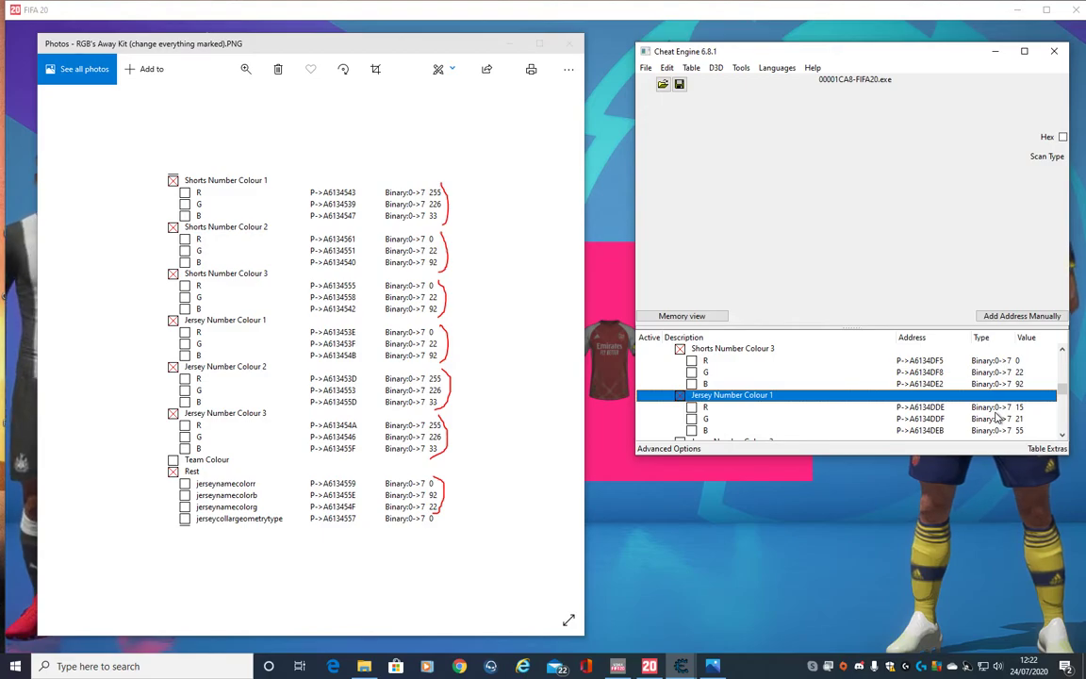
Set Jersey Number Colour 1 to R 0, G 22, B 92
double_click(1020, 408)
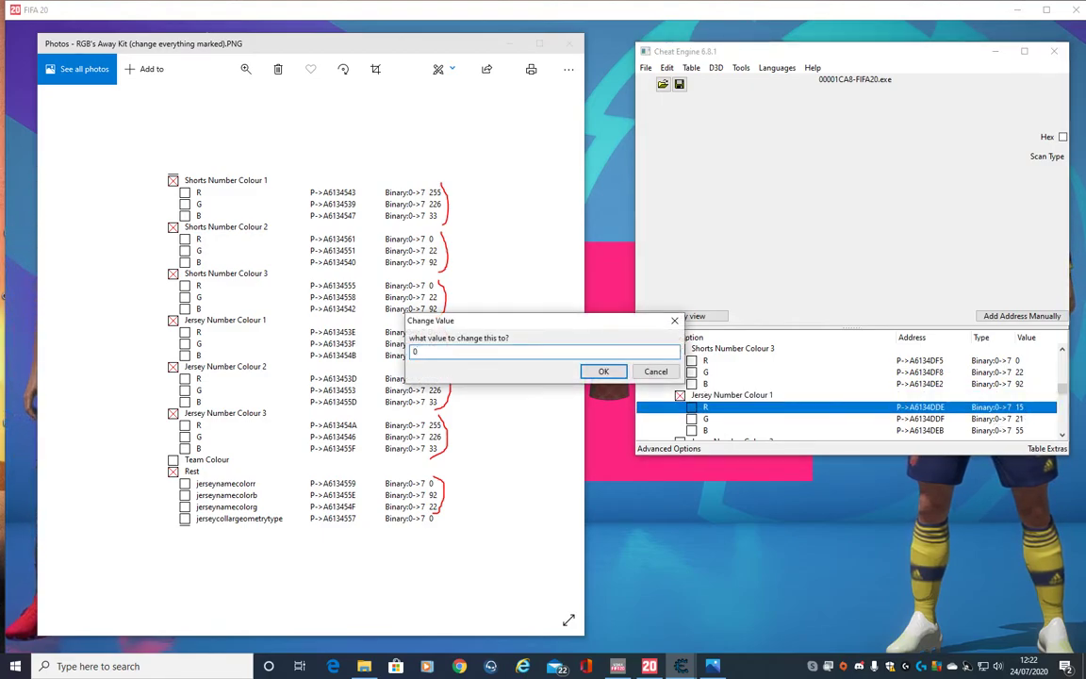
type("0")
key("Return")
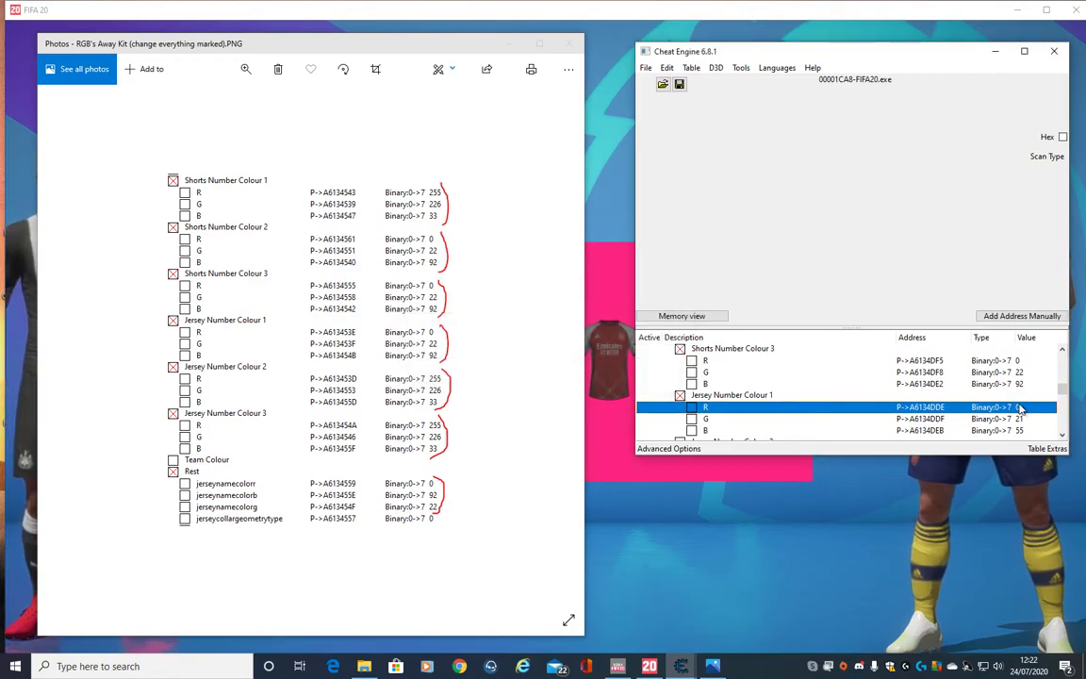
double_click(1021, 420)
type("22")
key("Return")
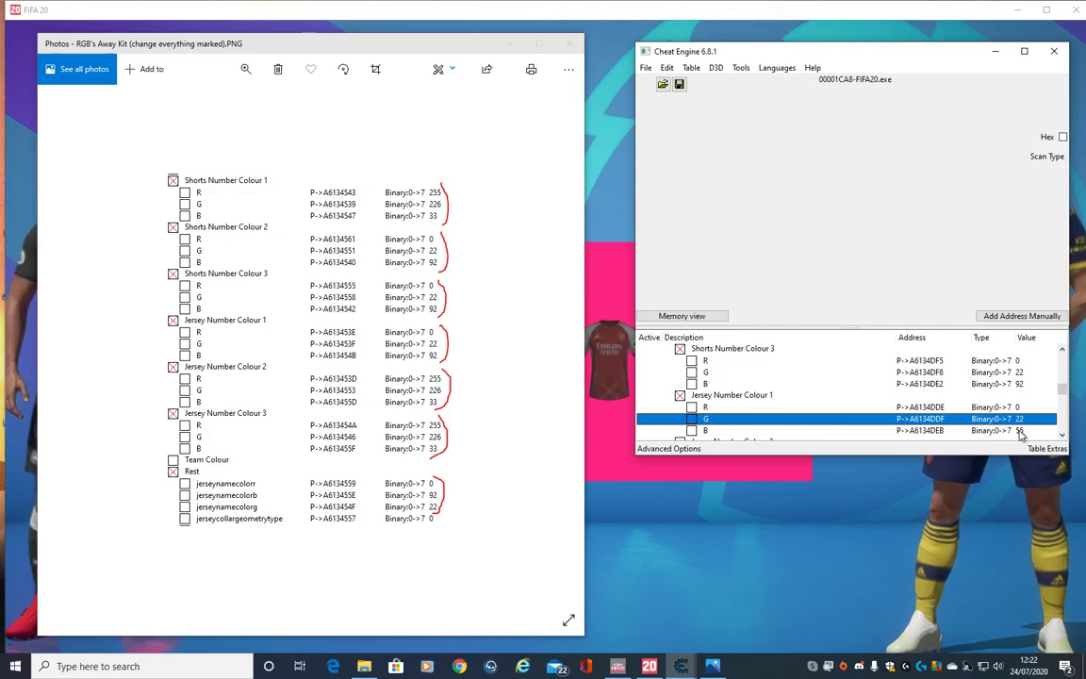
double_click(1021, 431)
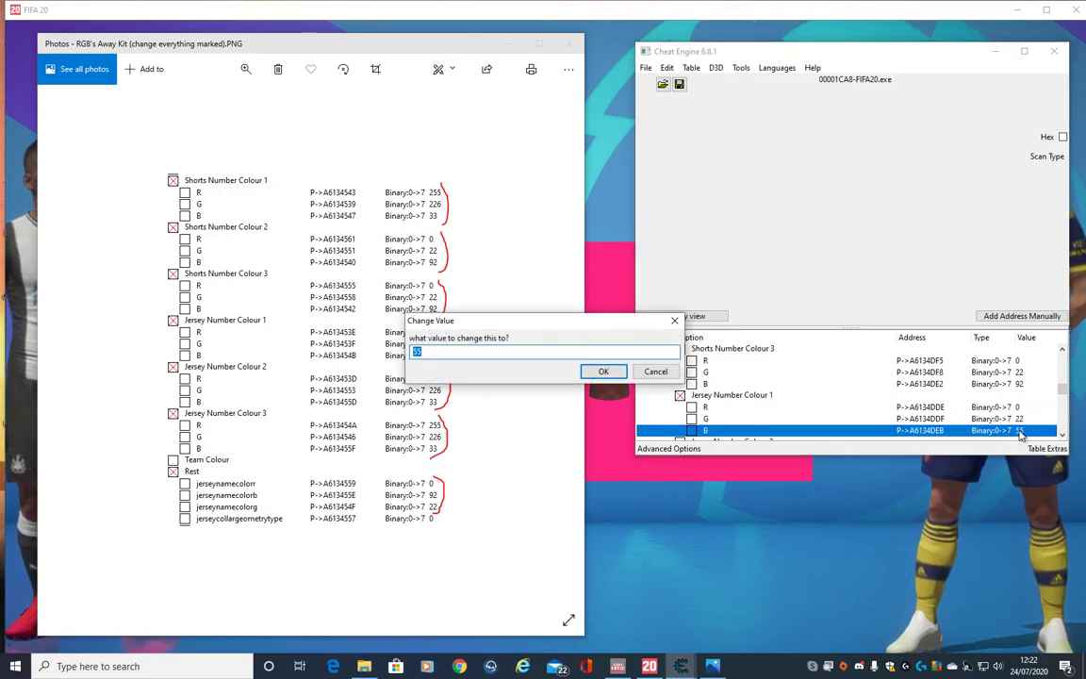
type("9")
key("Return")
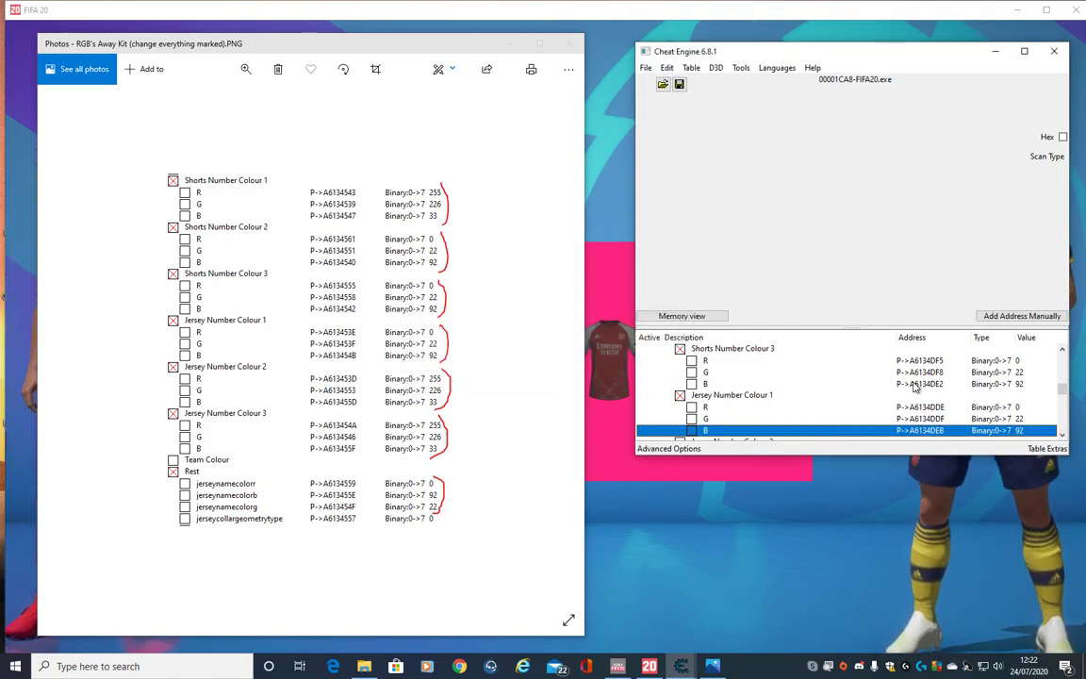
Expand Jersey Number Colour 2 and set it to R 255, G 226, B 33
scroll(891, 391, "down", 1)
left_click(680, 408)
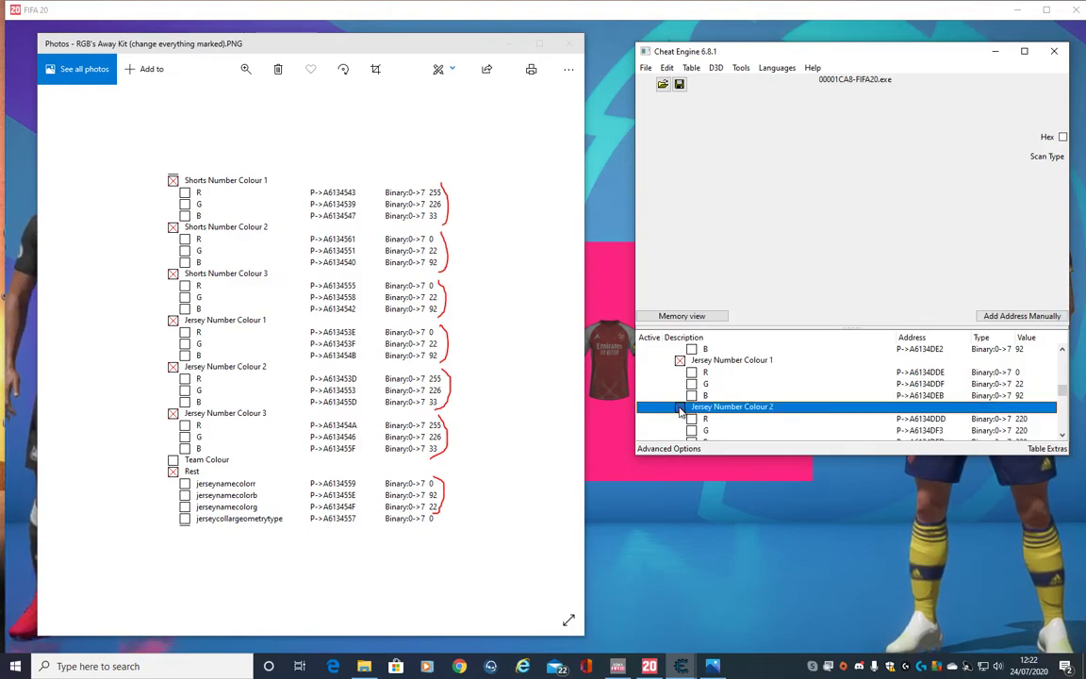
scroll(795, 412, "down", 1)
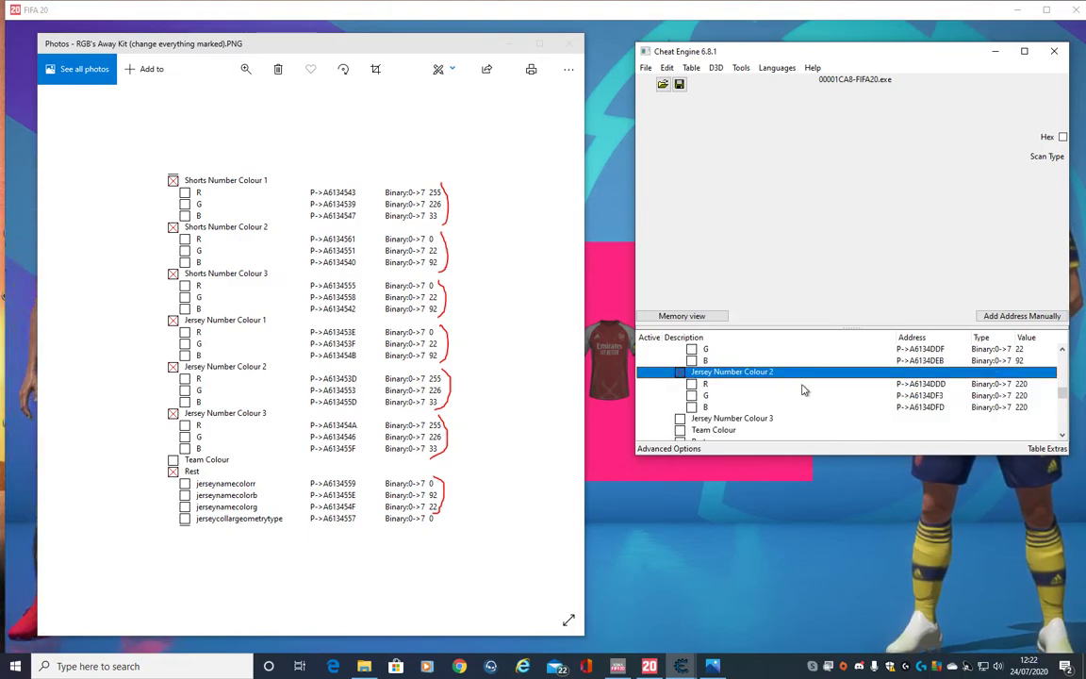
double_click(1024, 387)
key("Return")
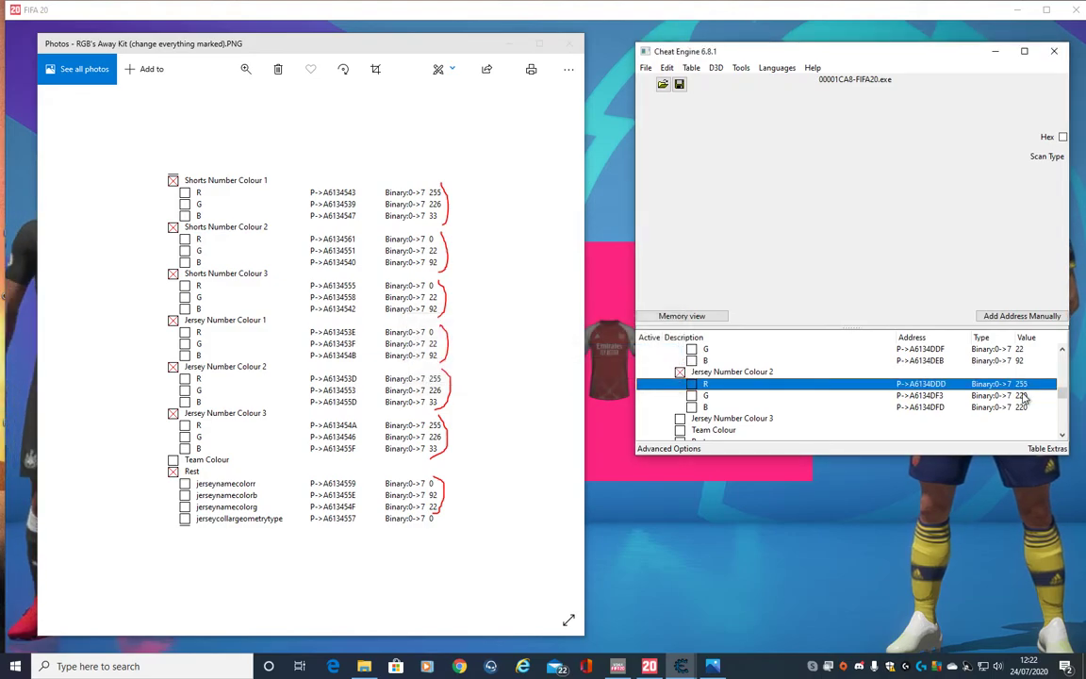
double_click(1024, 397)
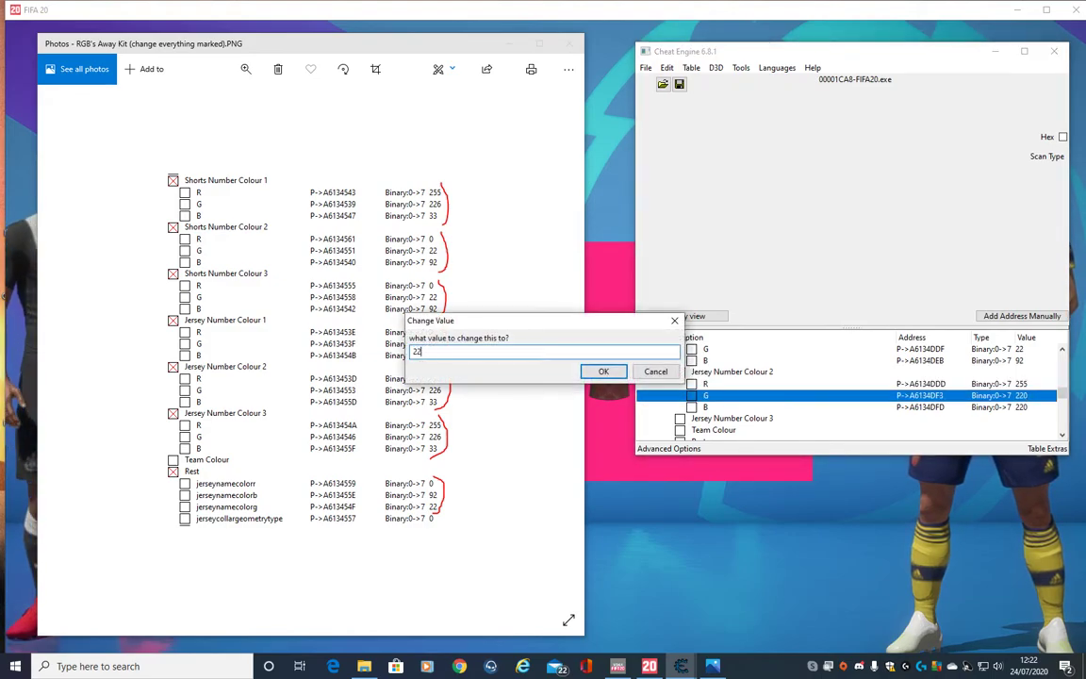
type("226")
key("Return")
double_click(1022, 407)
type("33")
key("Return")
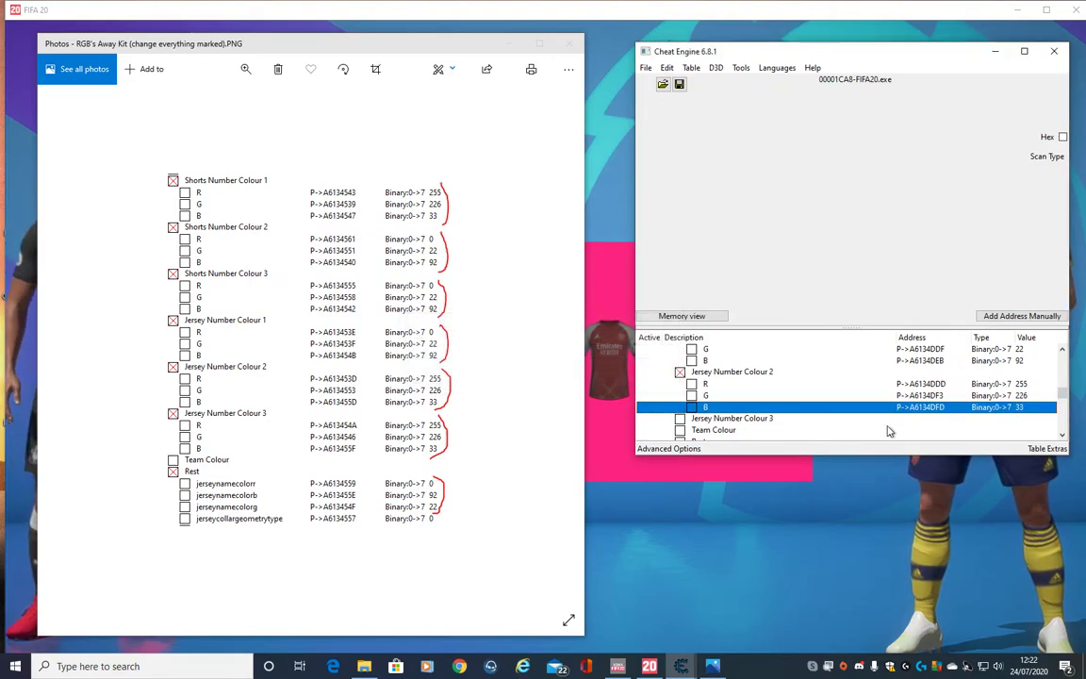
Expand Jersey Number Colour 3 and set it to R 255, G 226, B 33
left_click(686, 419)
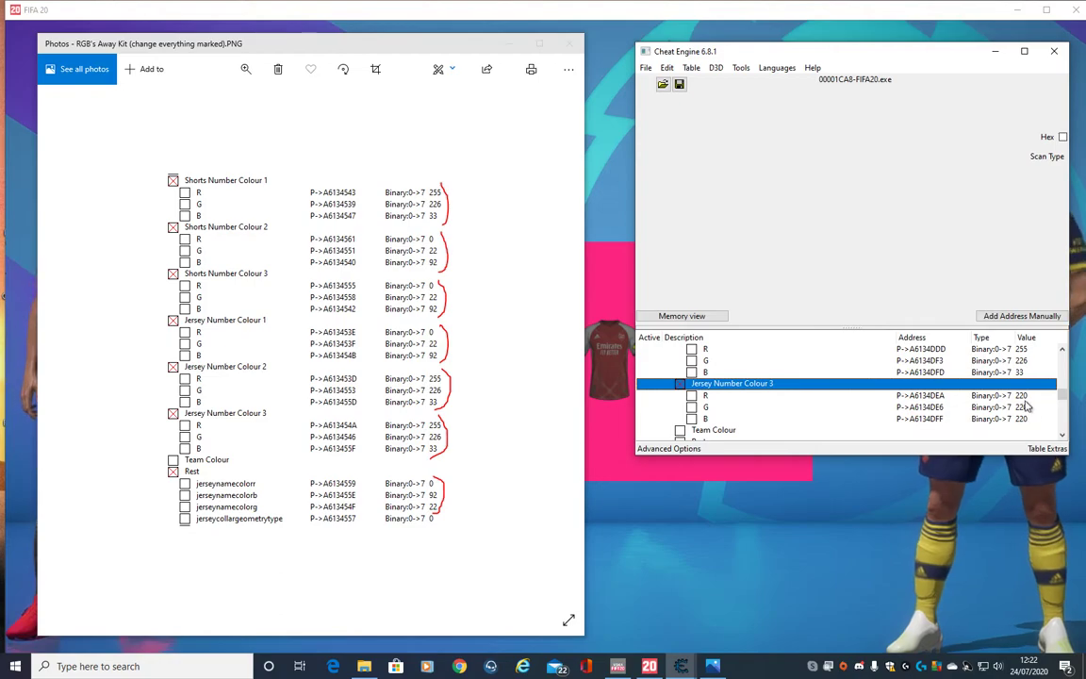
double_click(1022, 396)
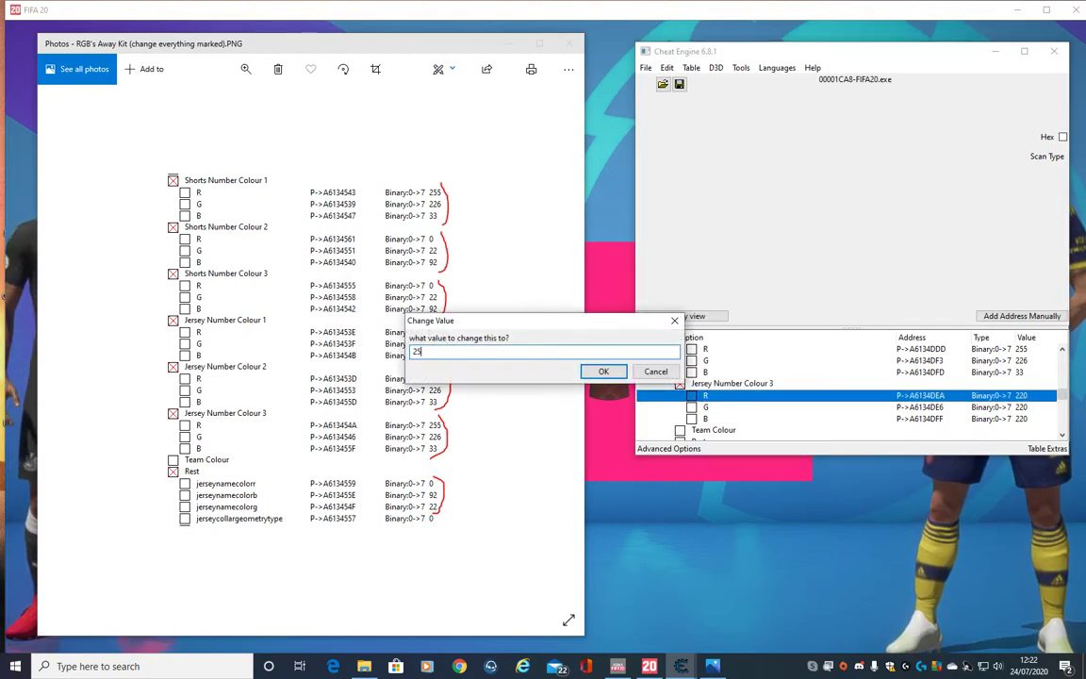
key("Return")
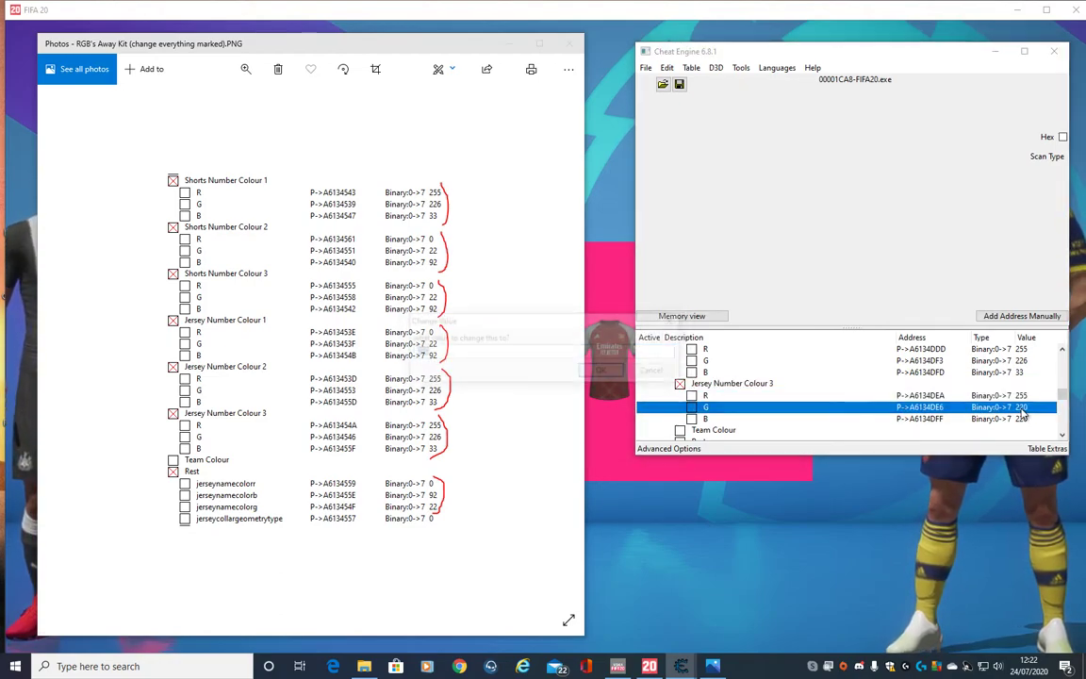
double_click(1022, 408)
key("Return")
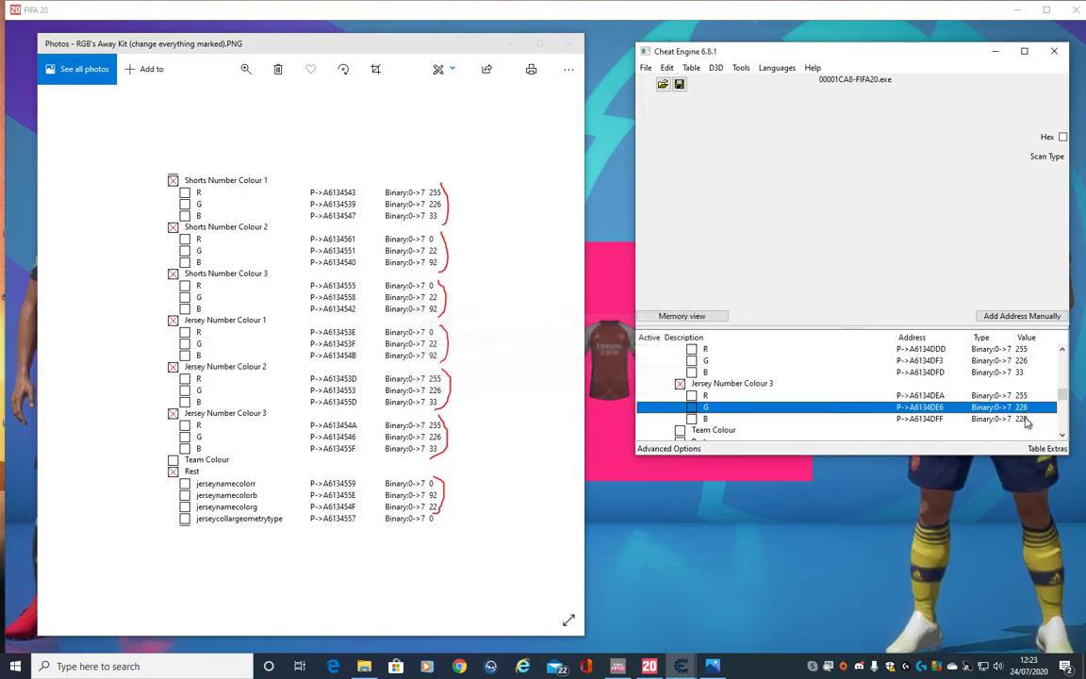
double_click(1023, 421)
type("33")
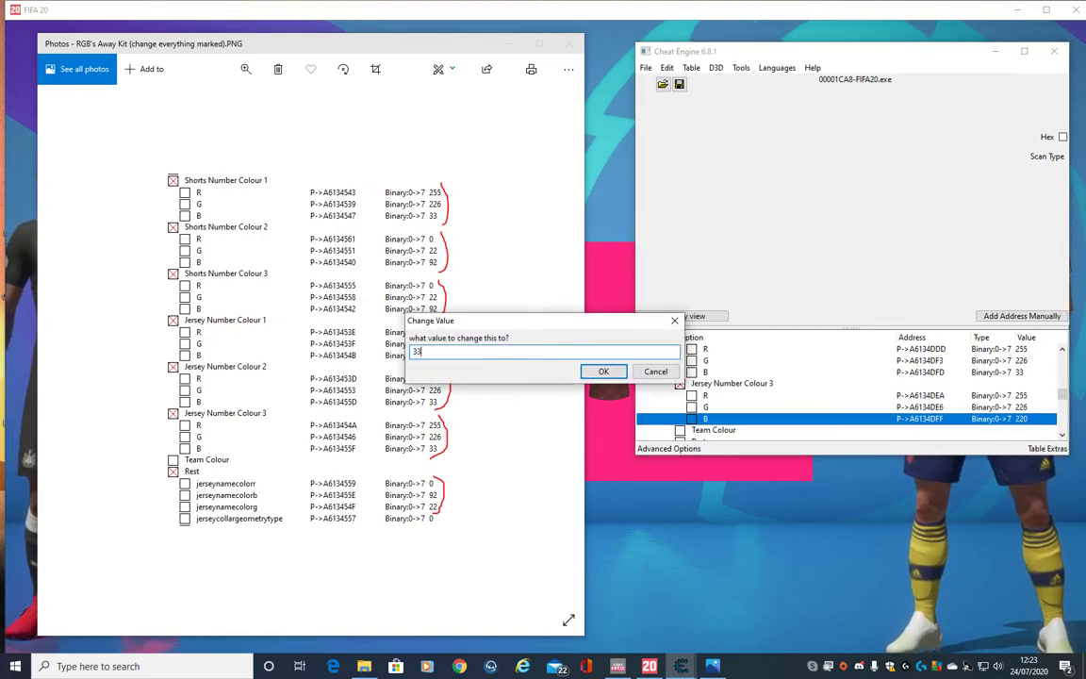
key("Return")
In the Rest group, set jersey name colour to R 0, B 92, G 22
scroll(729, 415, "down", 1)
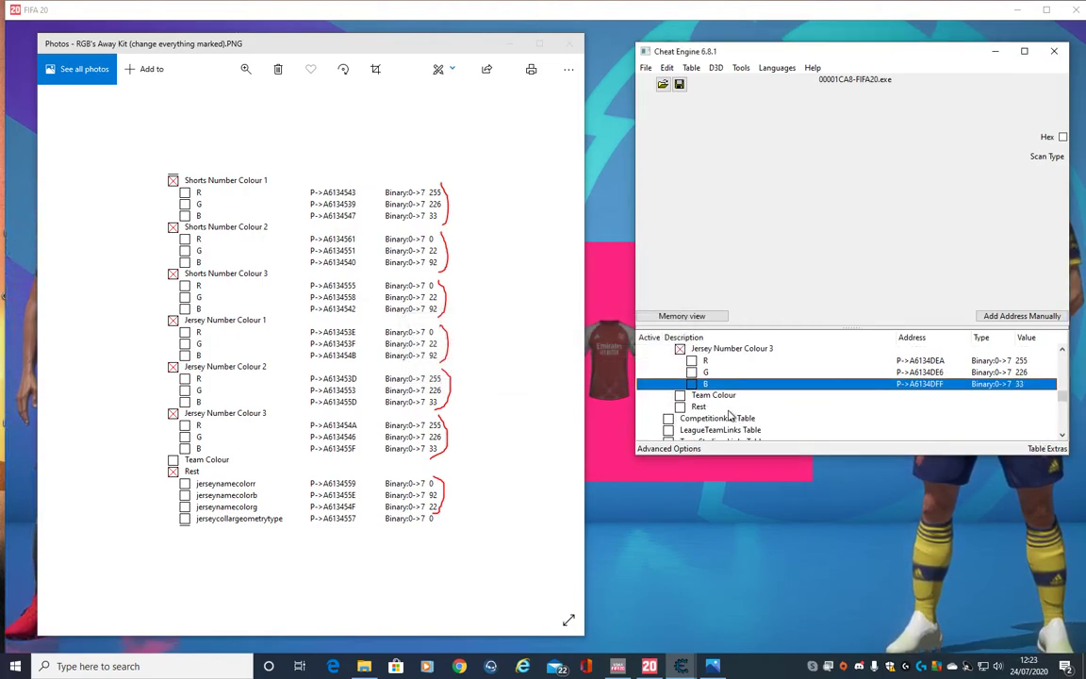
left_click(681, 408)
scroll(1031, 355, "down", 1)
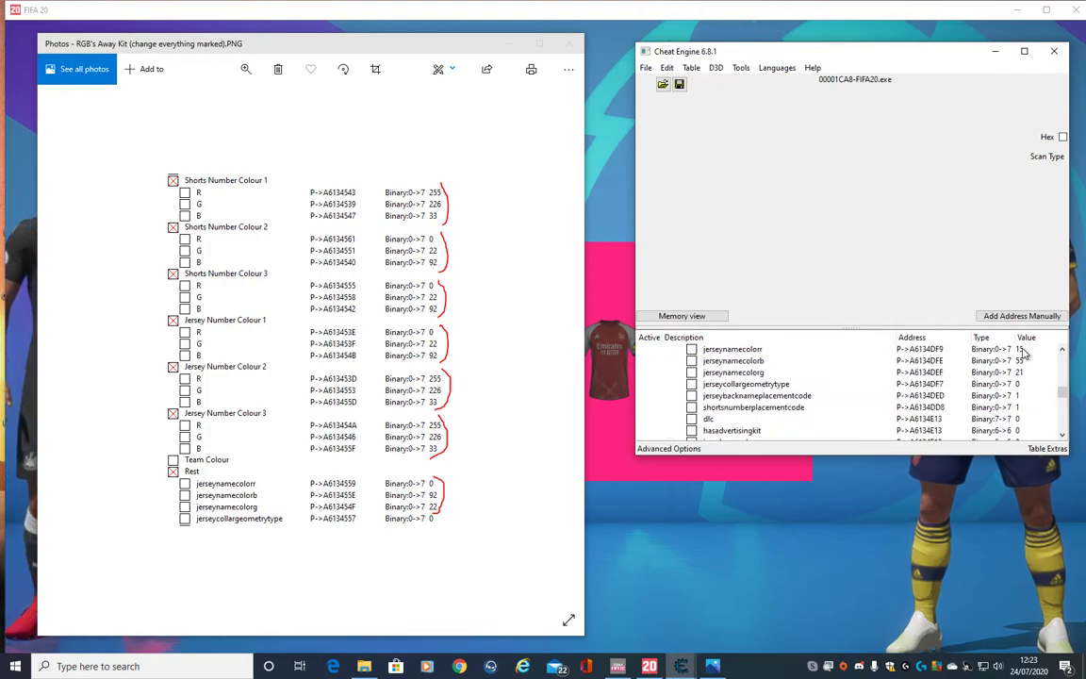
double_click(1025, 350)
type("0")
key("Return")
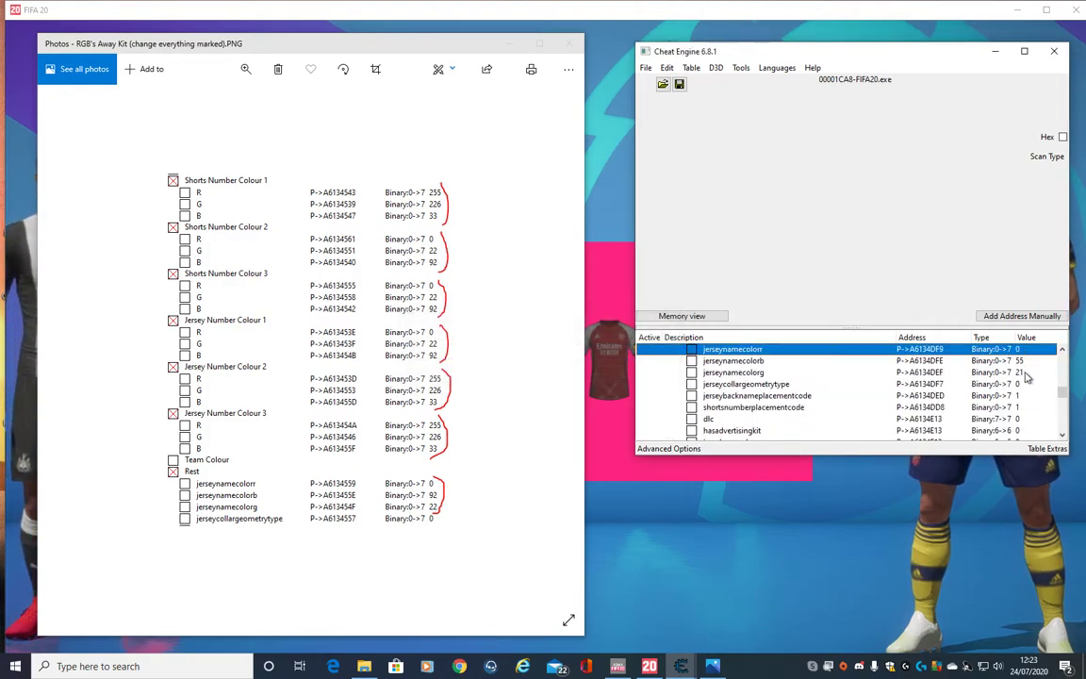
double_click(1021, 362)
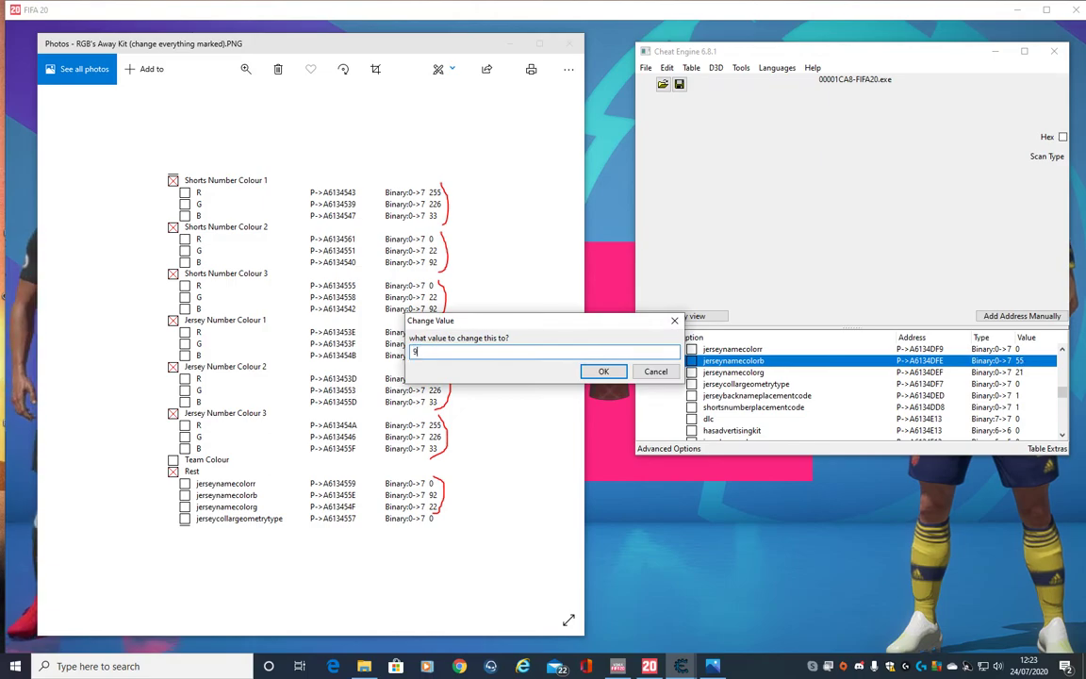
key("Return")
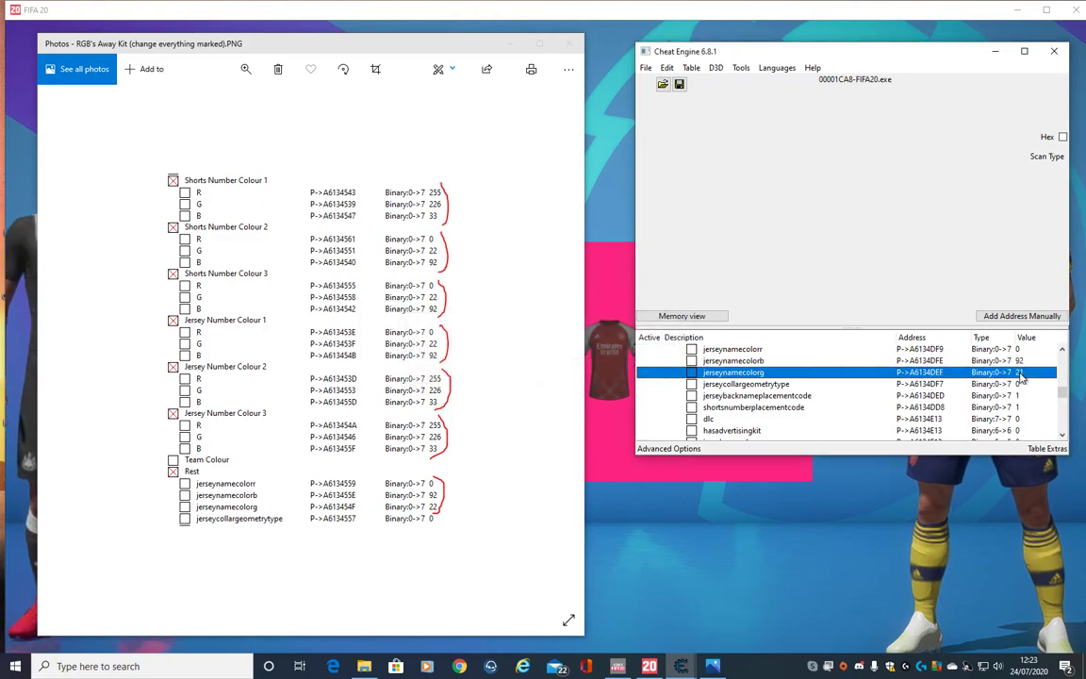
double_click(1019, 373)
type("2")
key("Return")
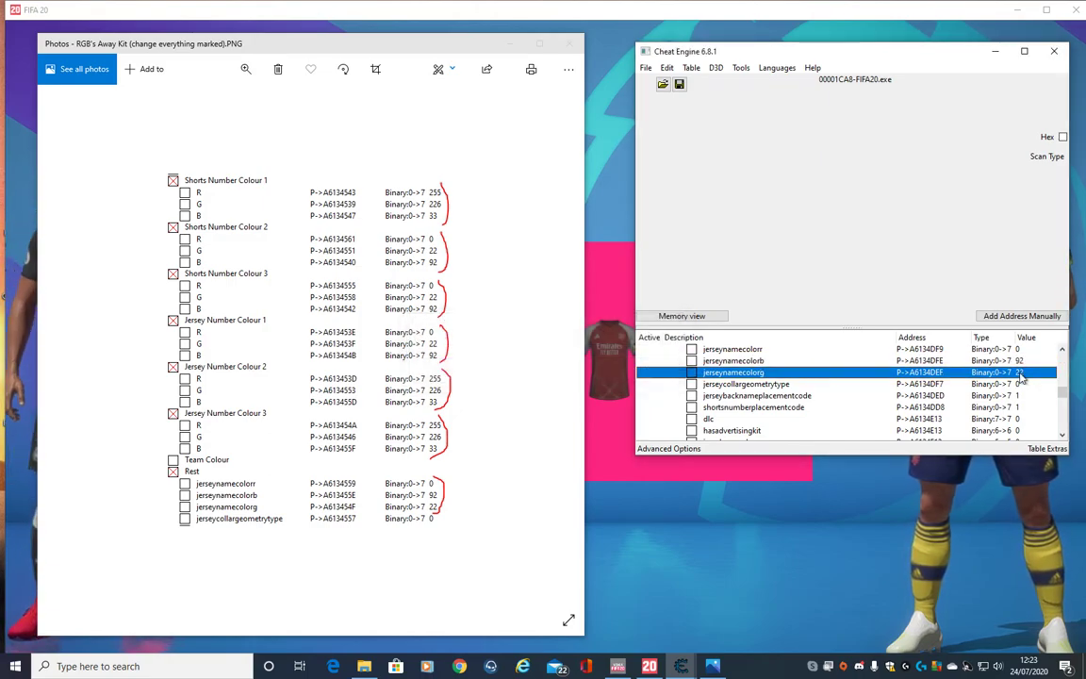
left_click(878, 525)
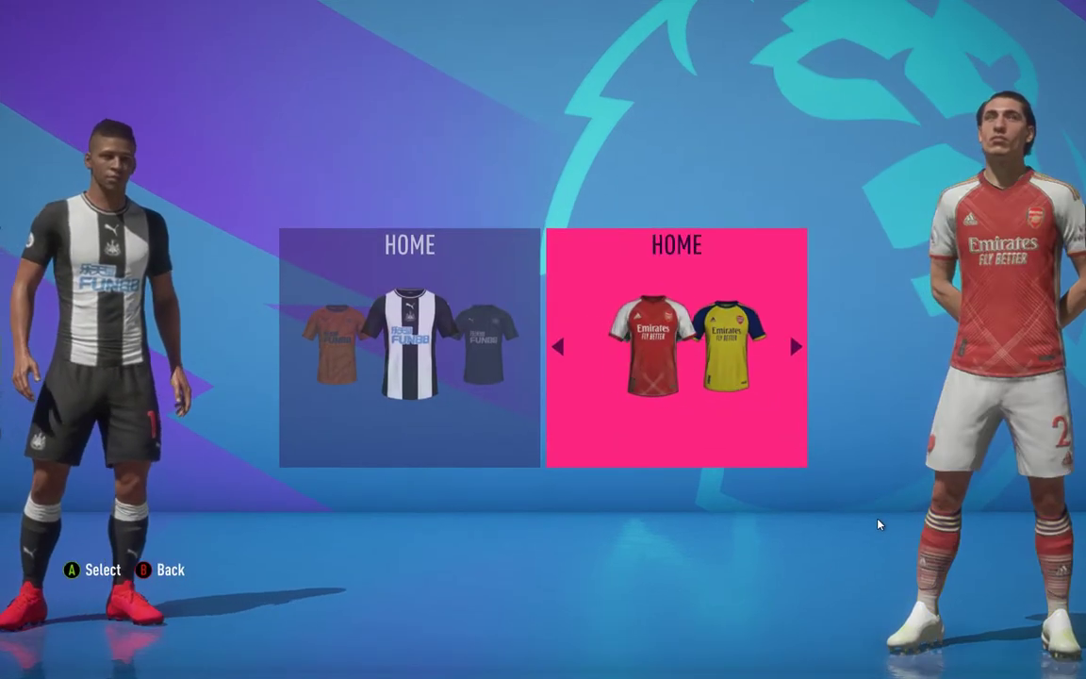
Cycle Arsenal through the yellow away kit to the black-and-green alternate kit
key("Right")
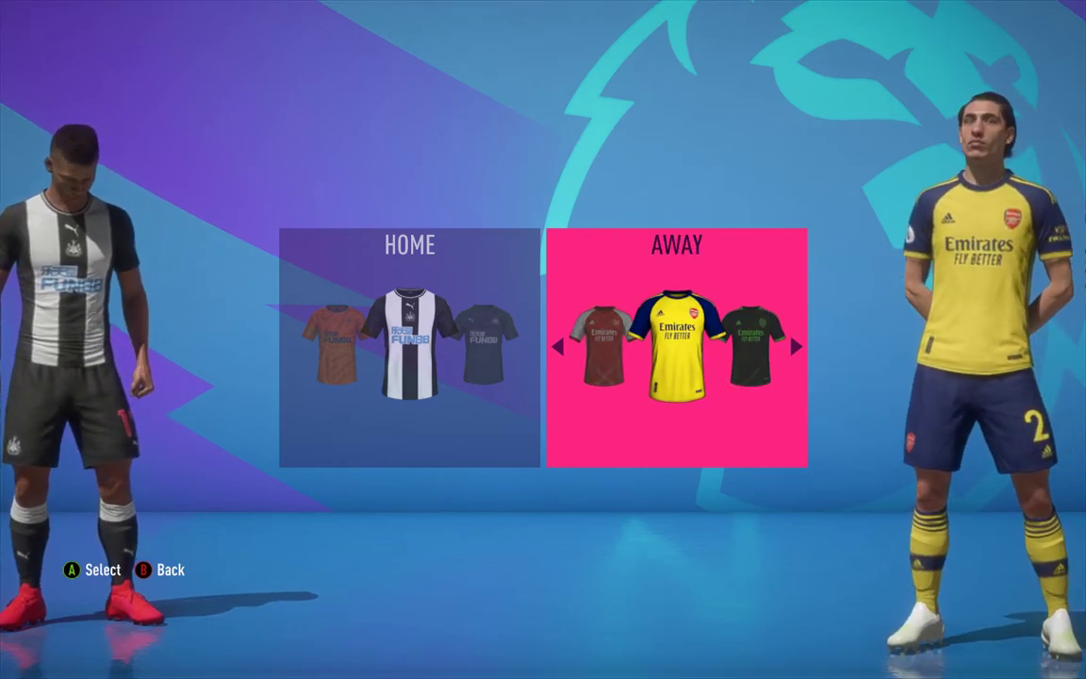
key("Right")
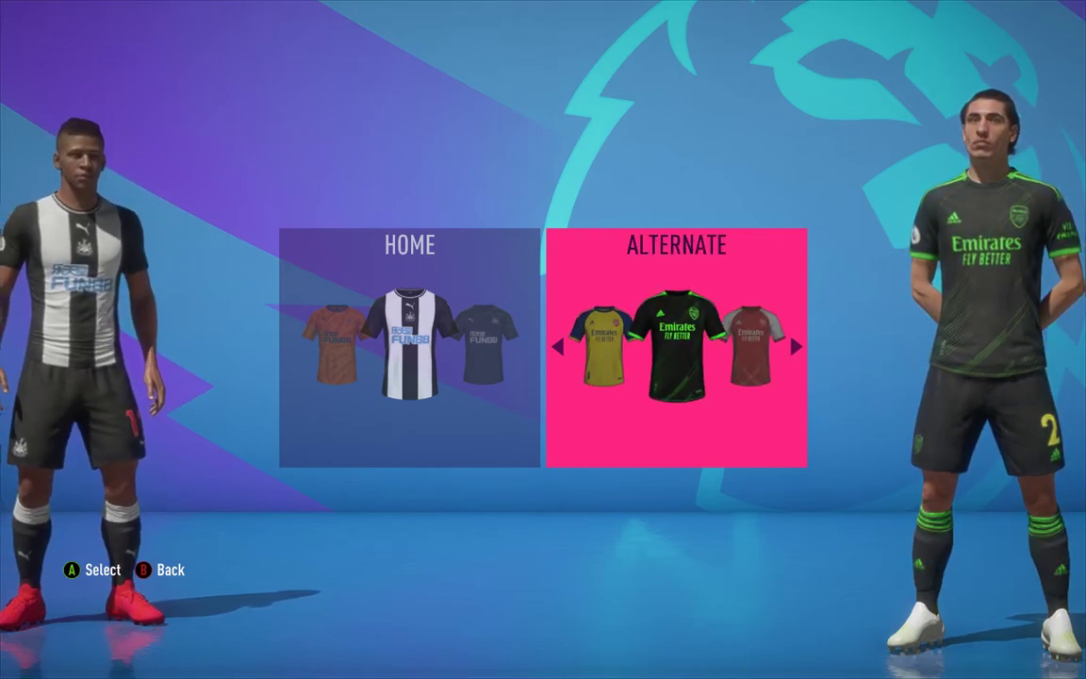
Close the away-kit image and open RGB's Third Kit (change everything marked) reference image
key("alt+Tab")
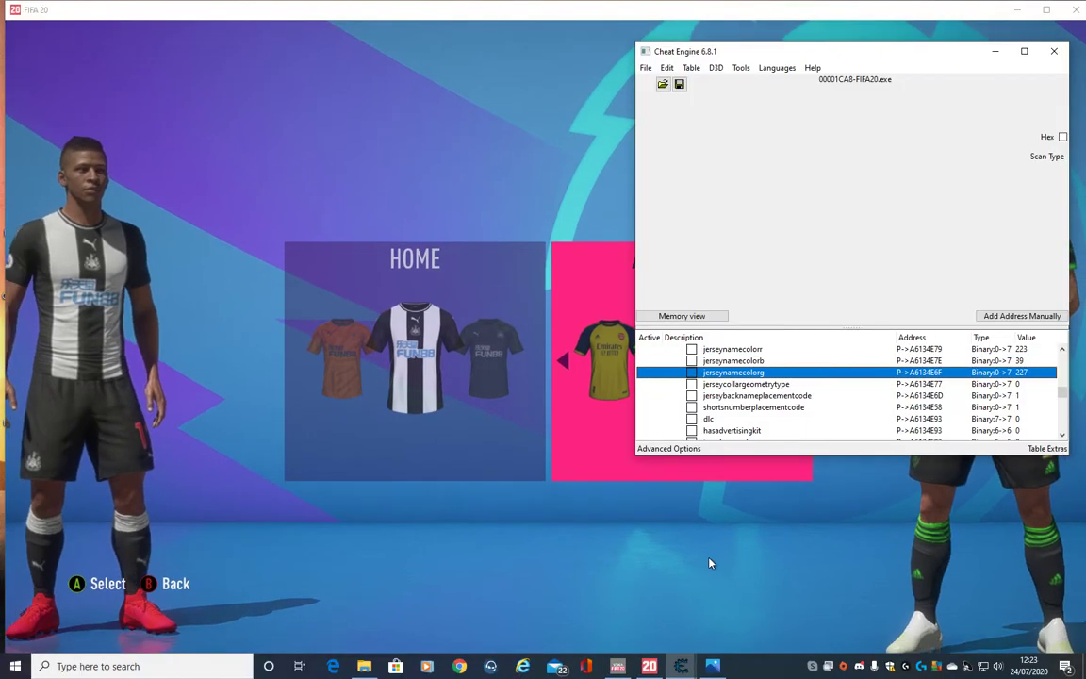
left_click(713, 665)
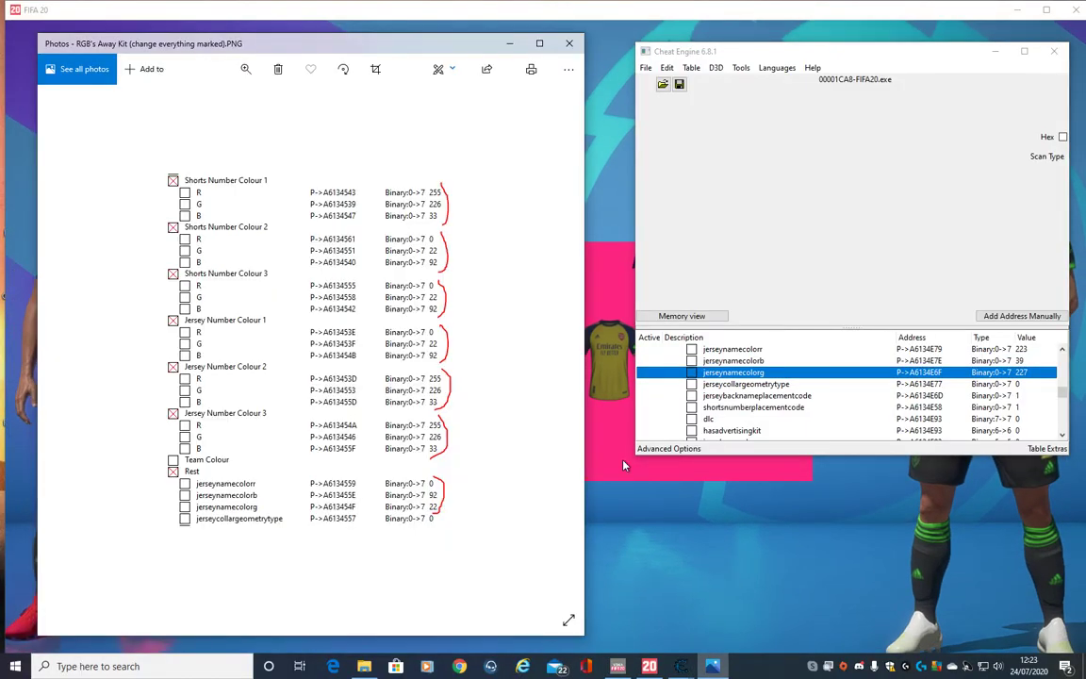
left_click(565, 34)
left_click(364, 666)
double_click(342, 168)
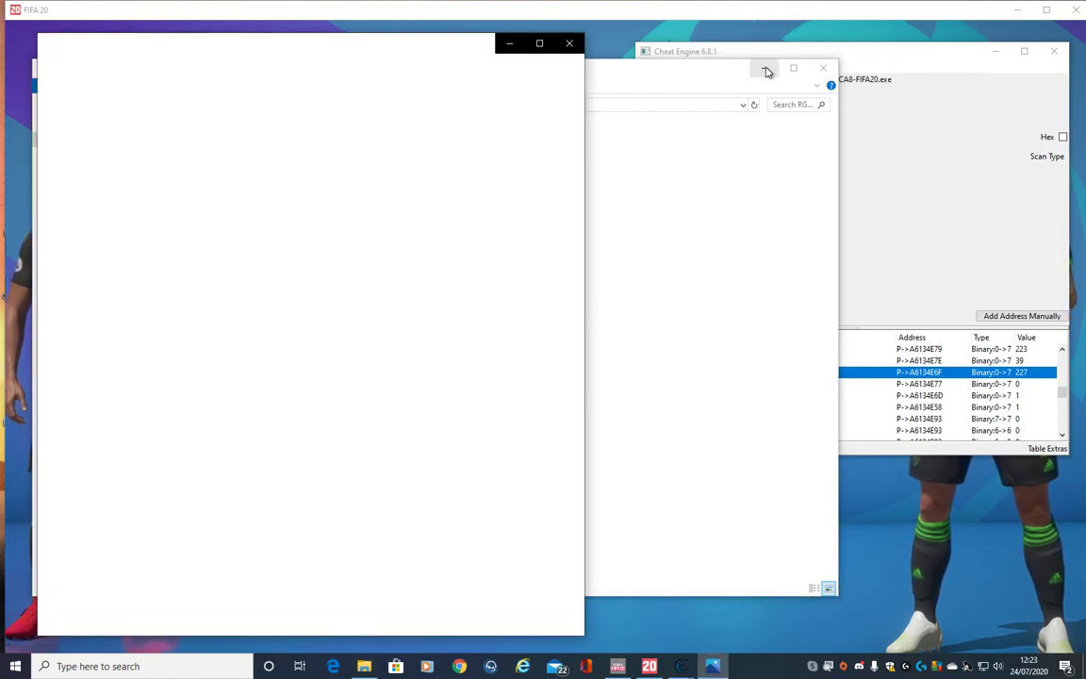
left_click(765, 69)
scroll(782, 387, "down", 5)
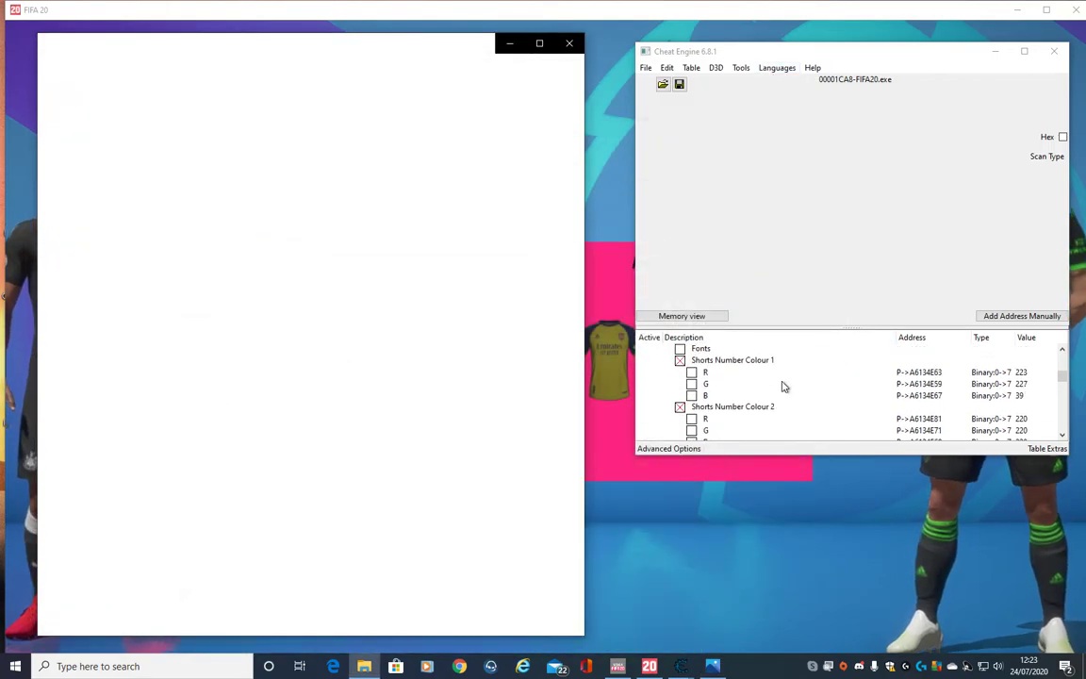
scroll(782, 387, "up", 1)
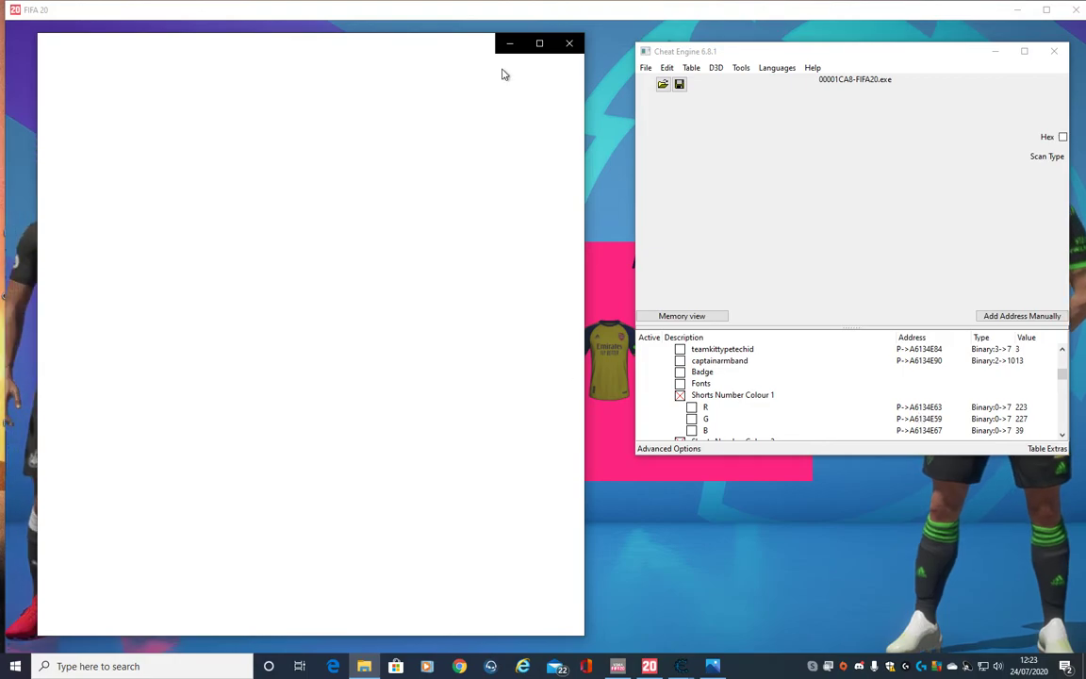
left_click(570, 43)
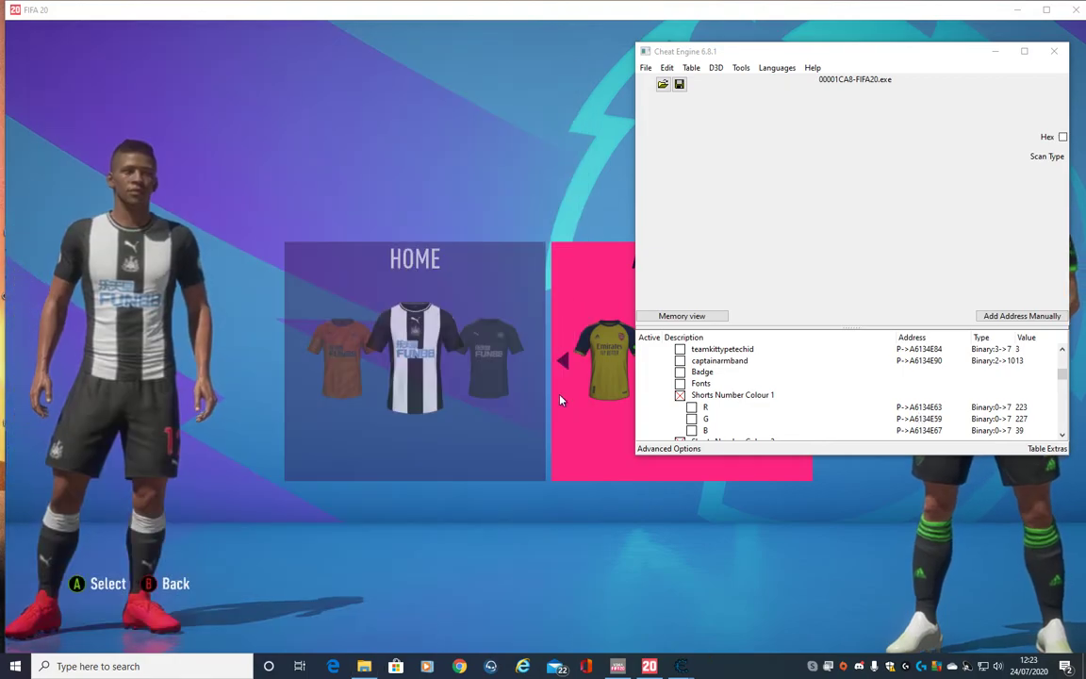
left_click(364, 667)
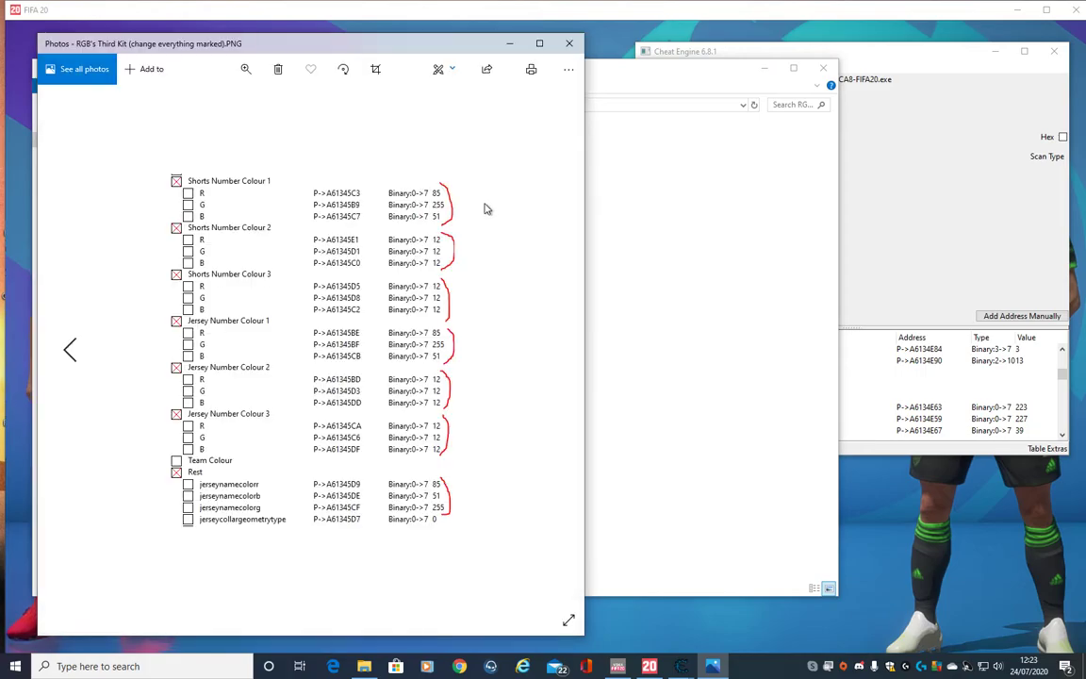
Set Shorts Number Colour 1 to 85, 255, 51 in the Cheat Engine table
left_click(765, 72)
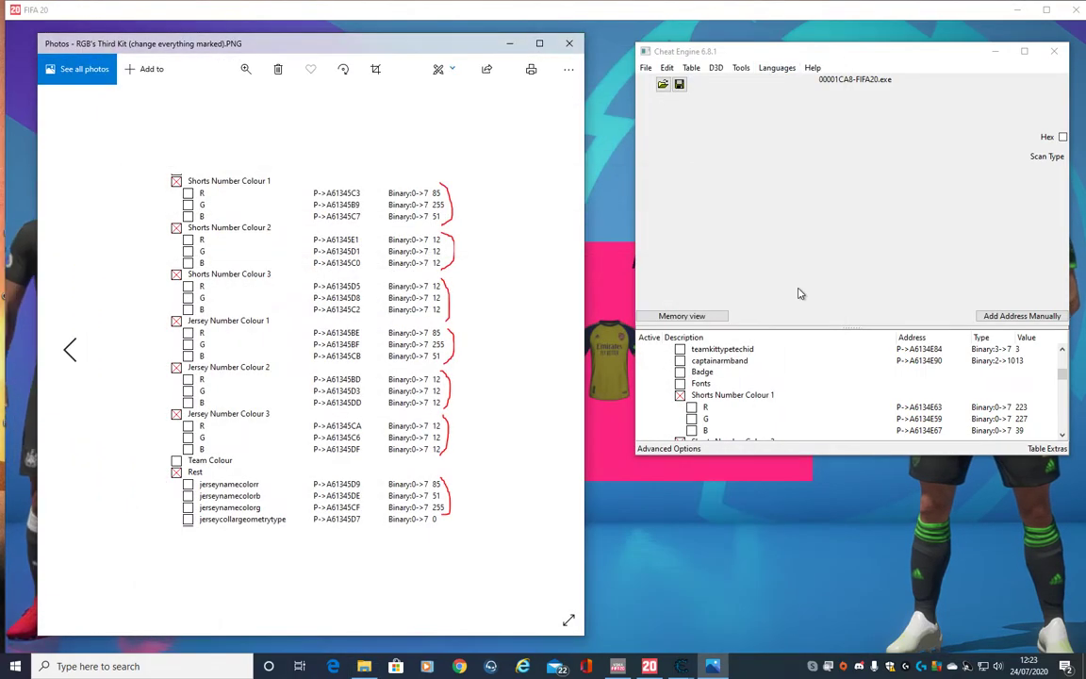
double_click(1024, 409)
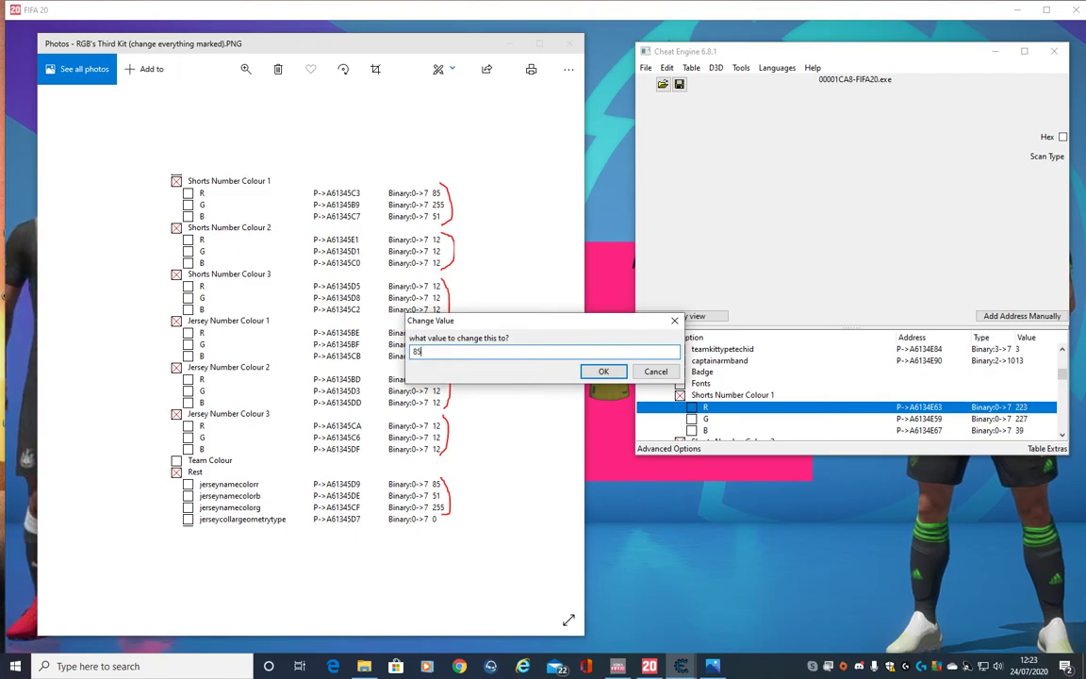
key("Return")
double_click(1027, 420)
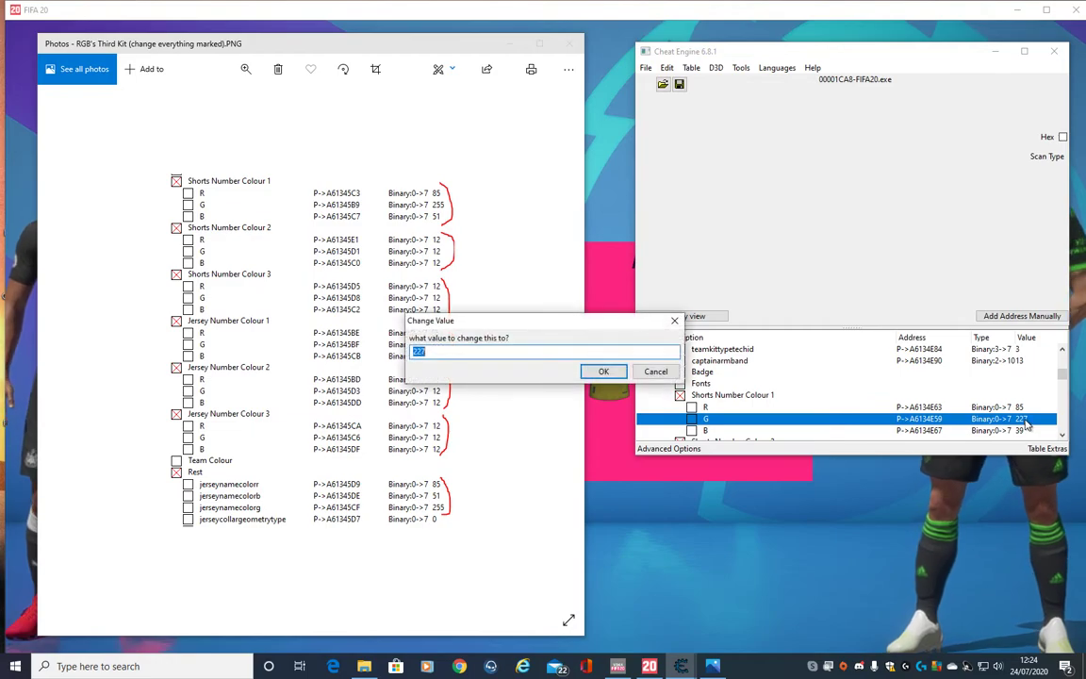
key("Return")
double_click(1027, 430)
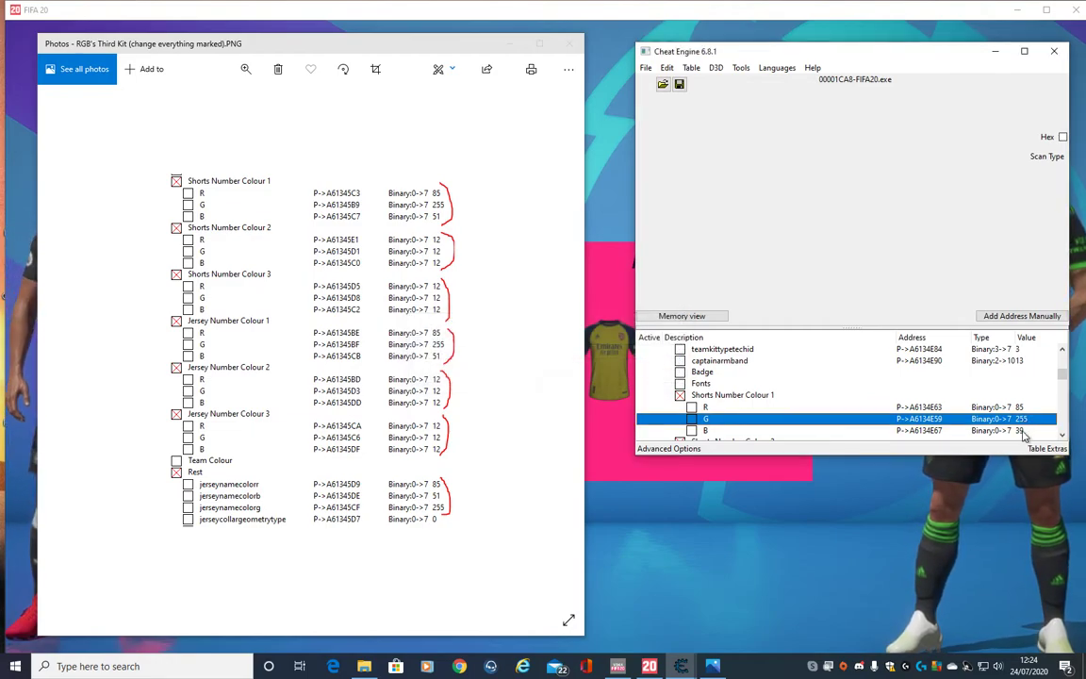
type("51")
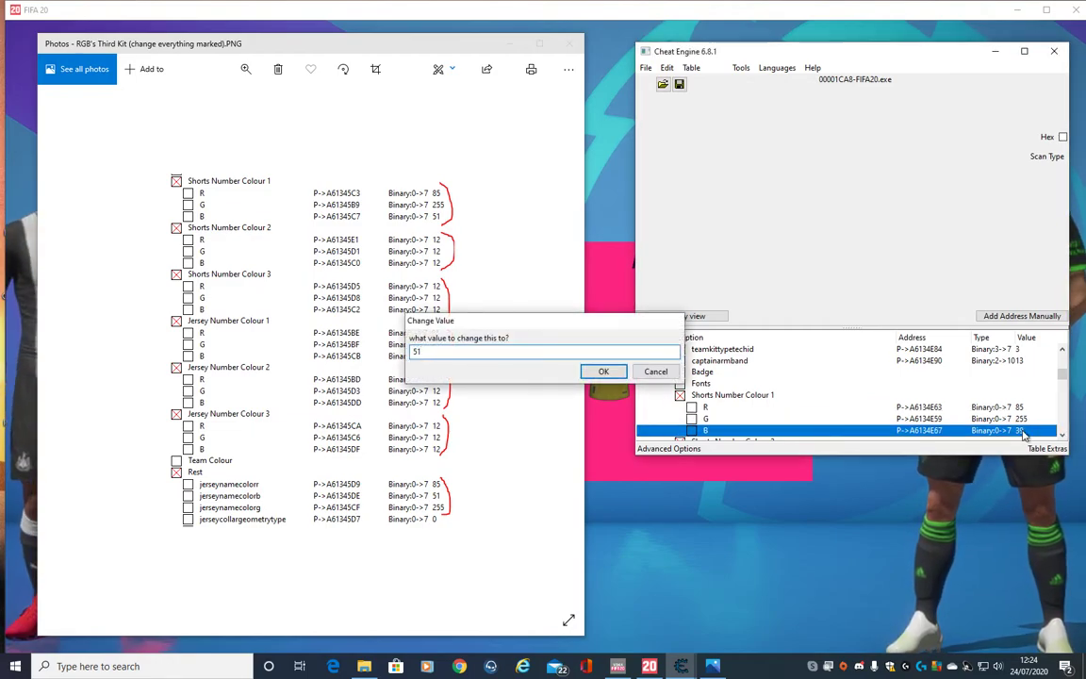
key("Return")
Set Shorts Number Colour 2 to 12, 12, 12
scroll(1016, 427, "down", 1)
scroll(1018, 415, "down", 1)
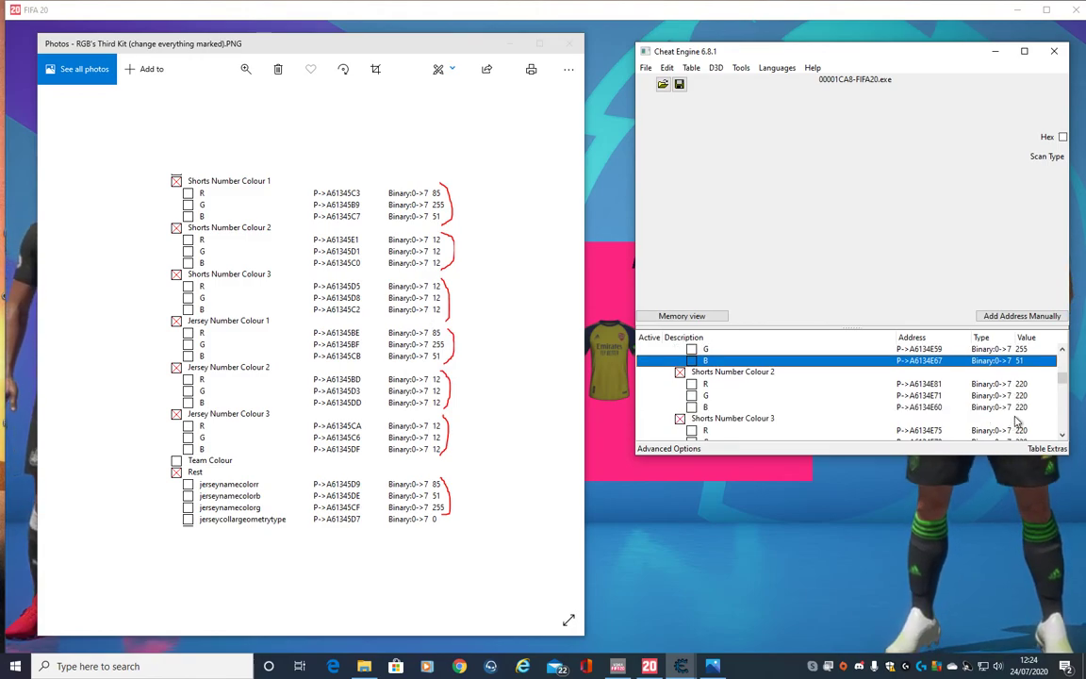
double_click(1023, 385)
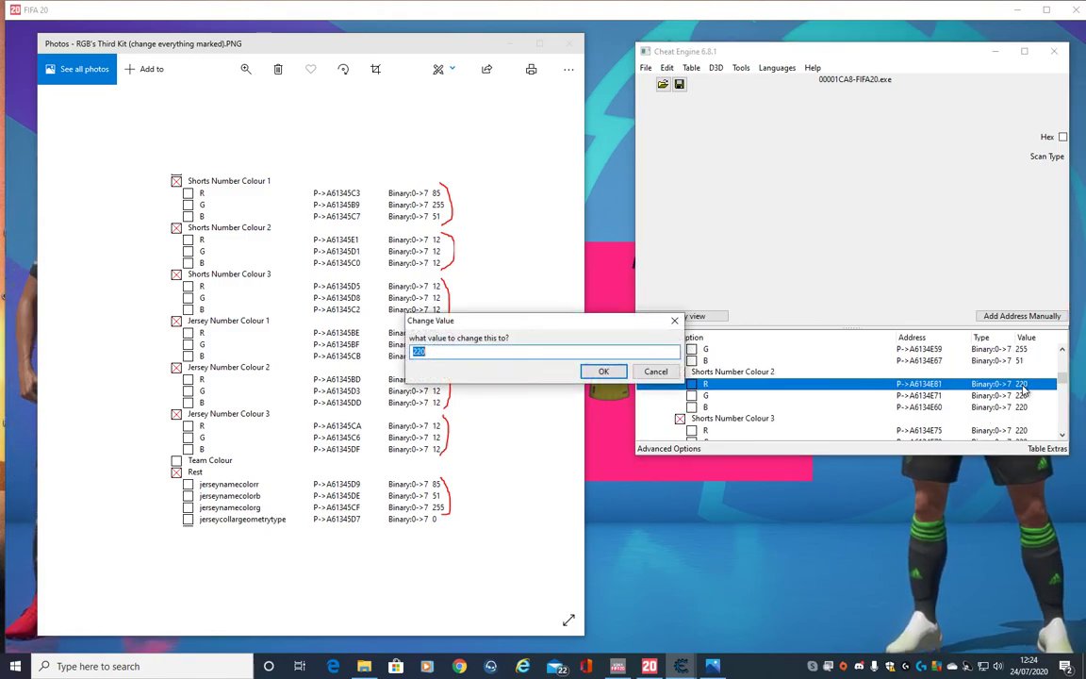
key("Return")
double_click(1023, 396)
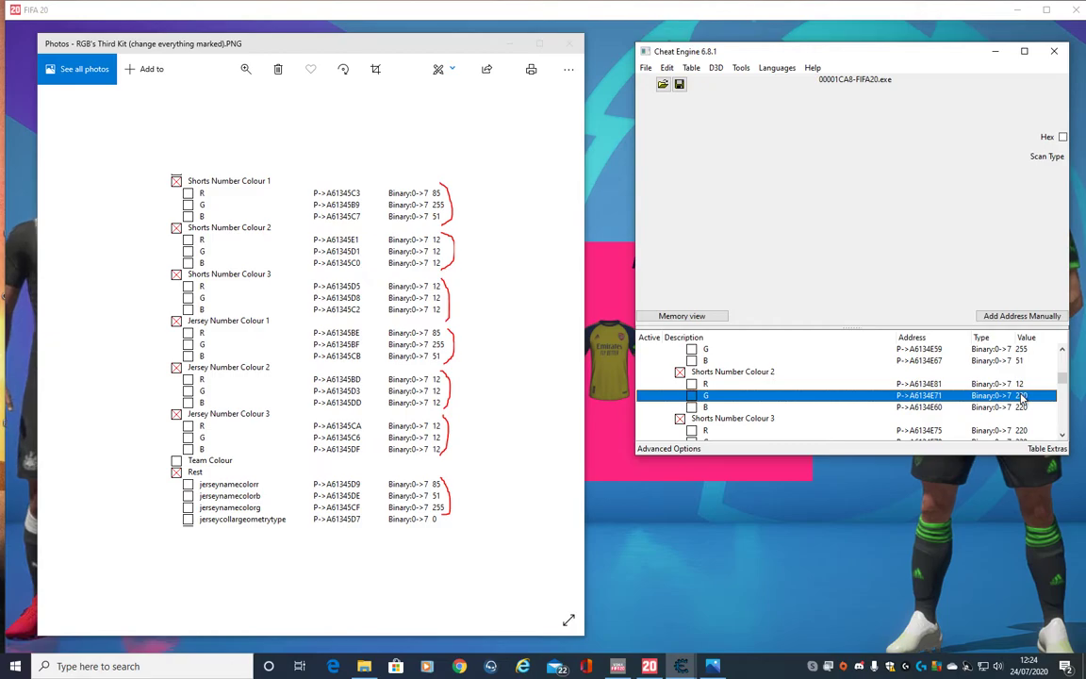
type("12")
key("Return")
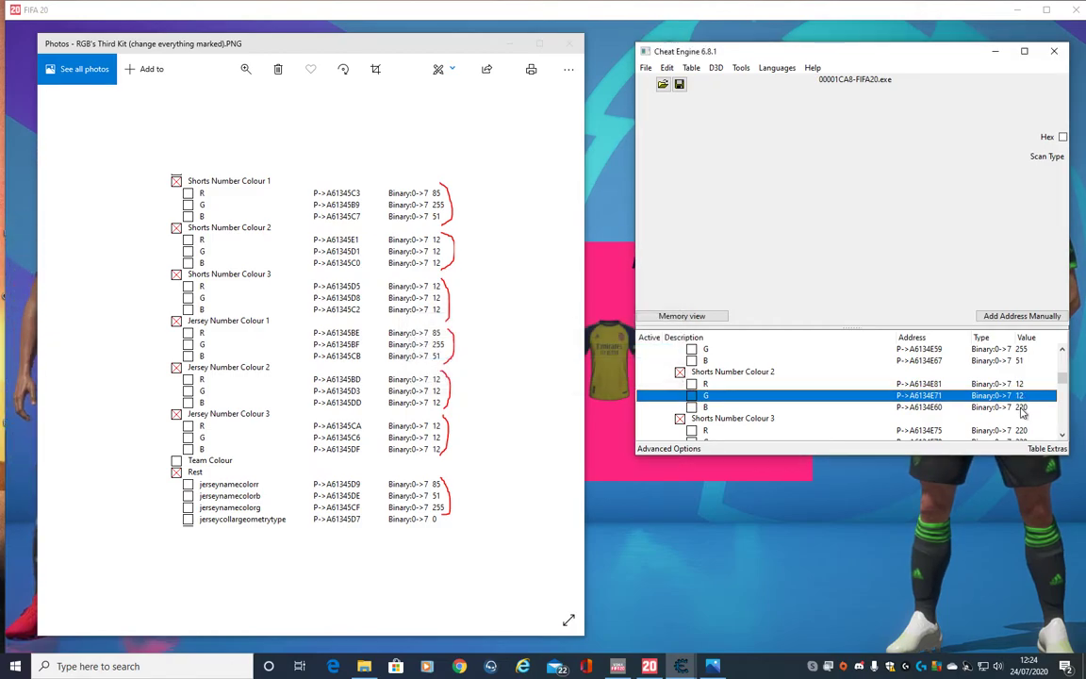
double_click(1022, 407)
type("12")
key("Return")
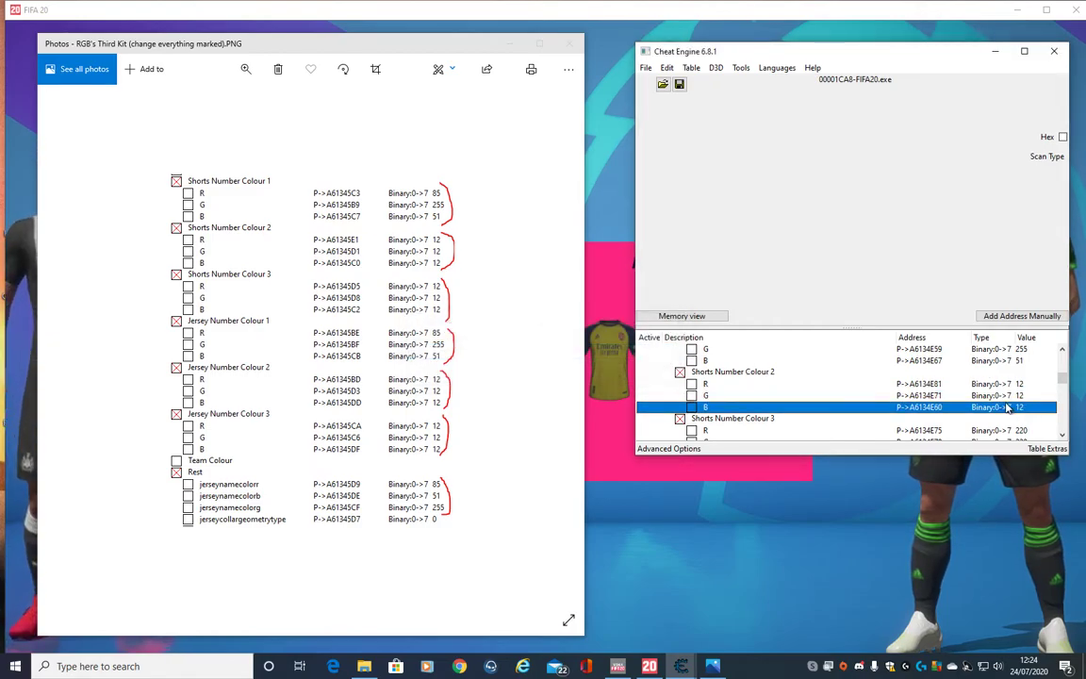
Enter 85, 255, 51 for Shorts Number Colour 3
scroll(1009, 408, "down", 1)
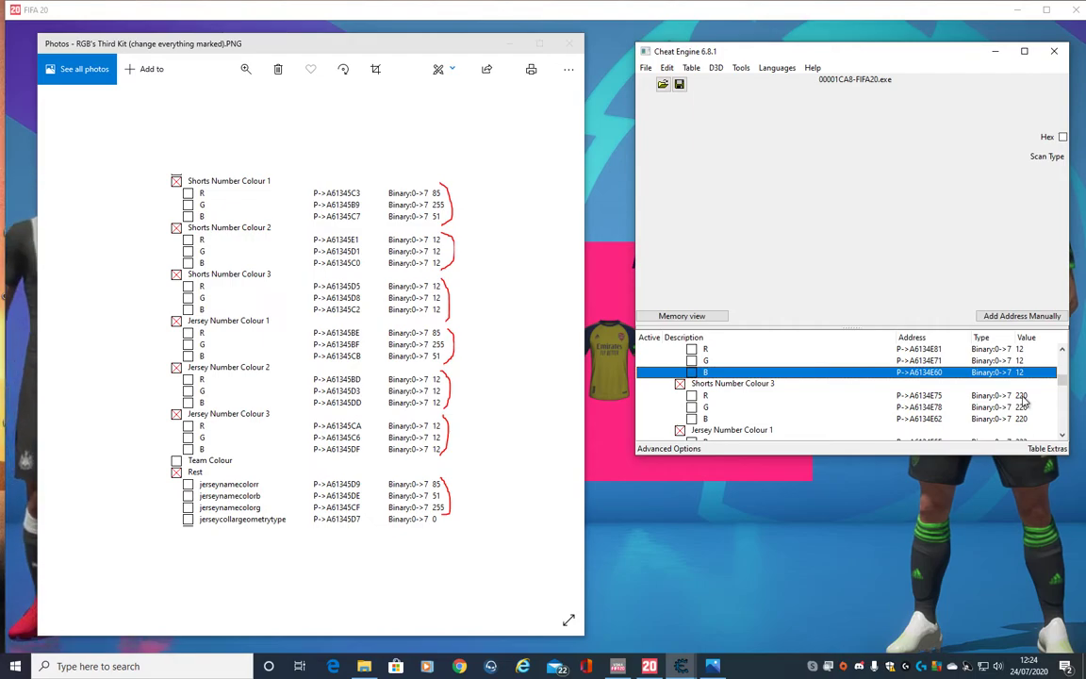
double_click(1023, 396)
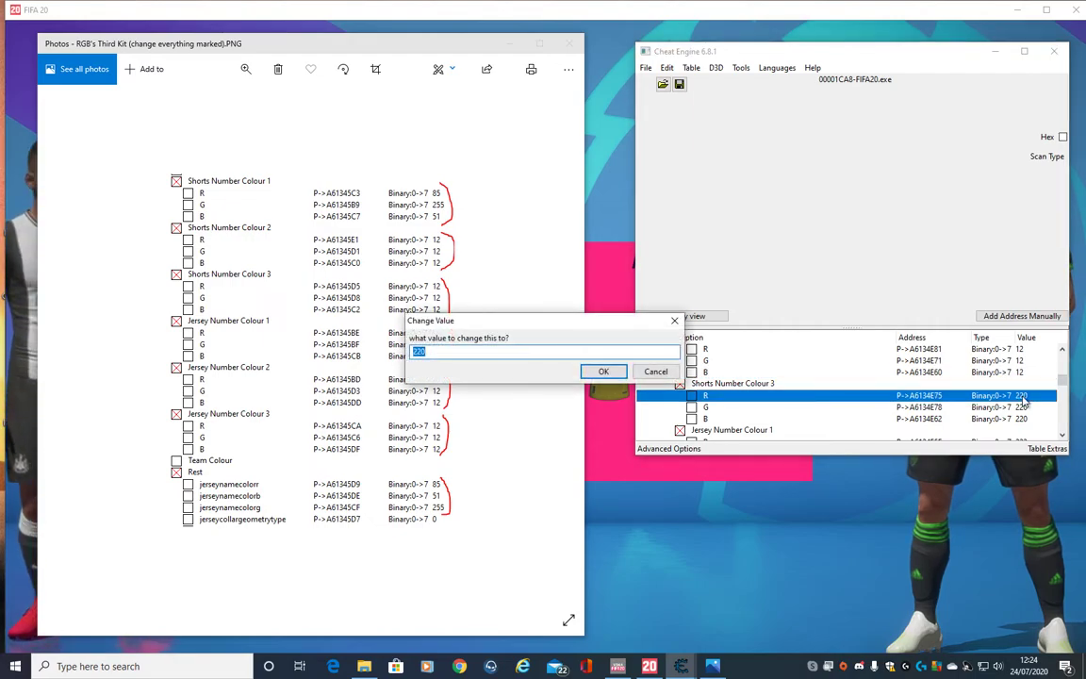
key("Return")
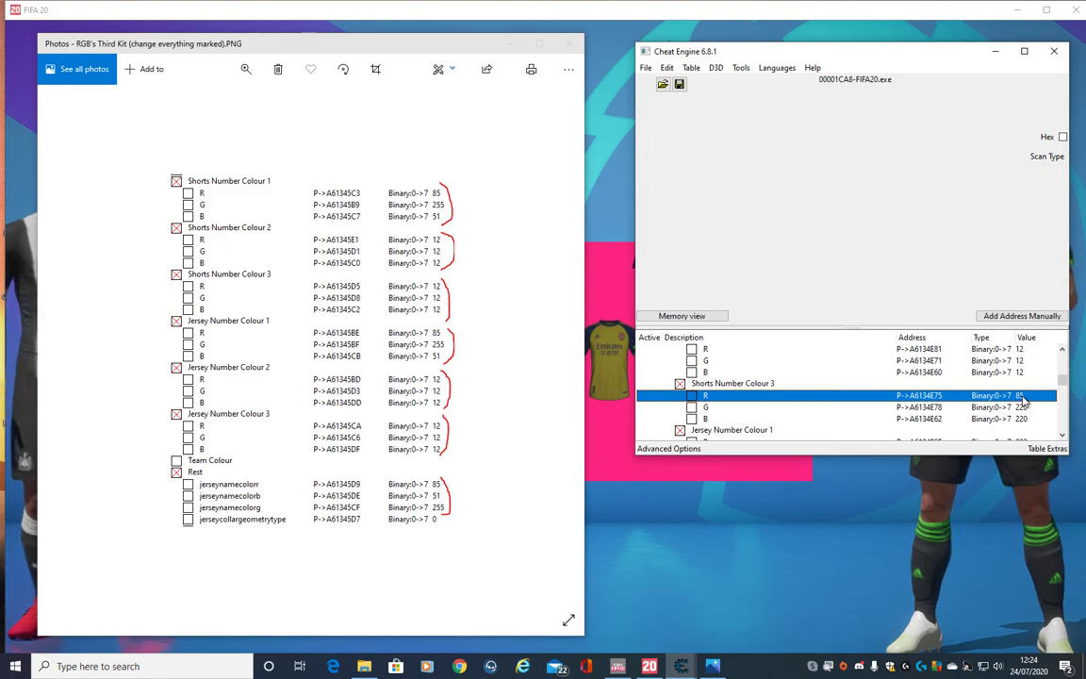
double_click(1023, 407)
type("255")
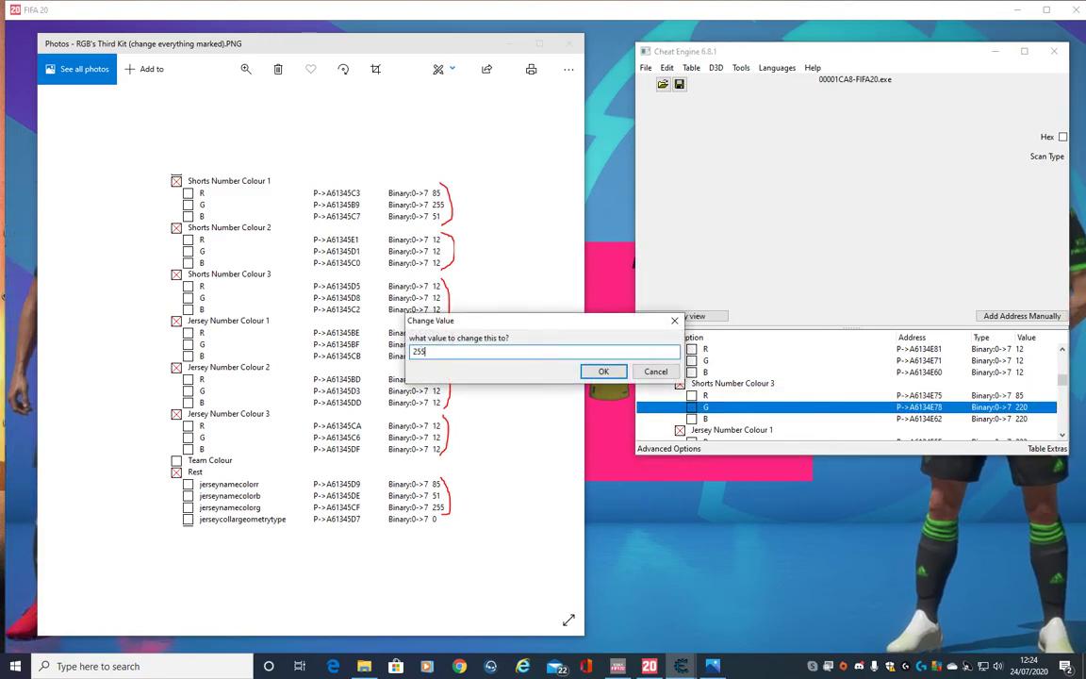
key("Return")
double_click(1023, 419)
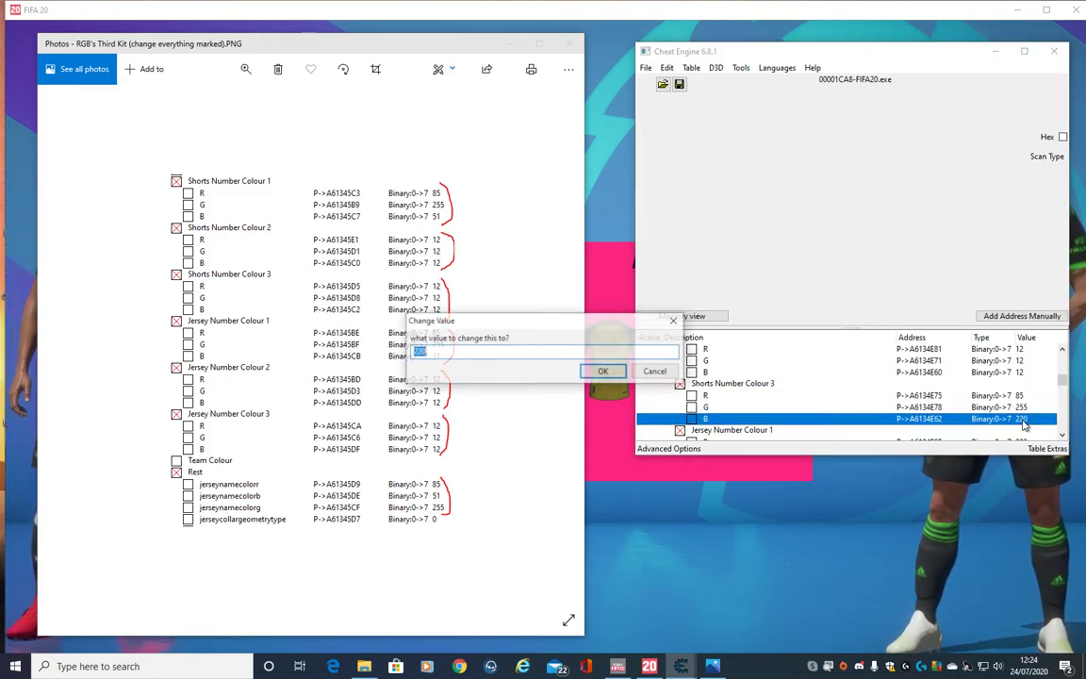
type("51")
key("Return")
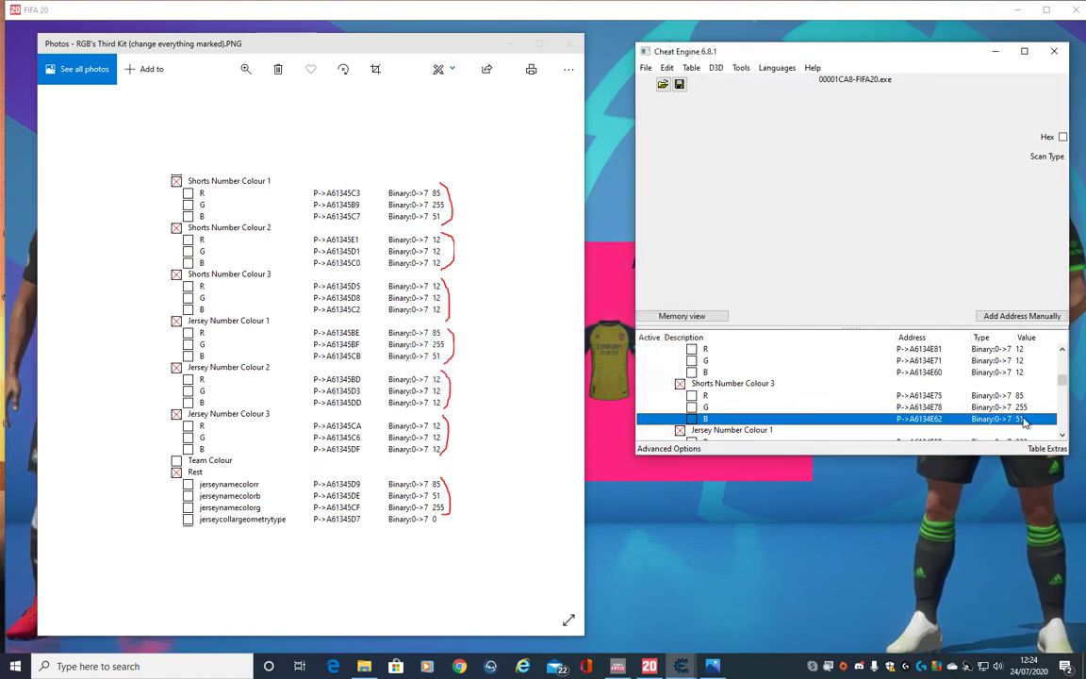
Correct Shorts Number Colour 3 to 12, 12, 12
scroll(1023, 421, "down", 1)
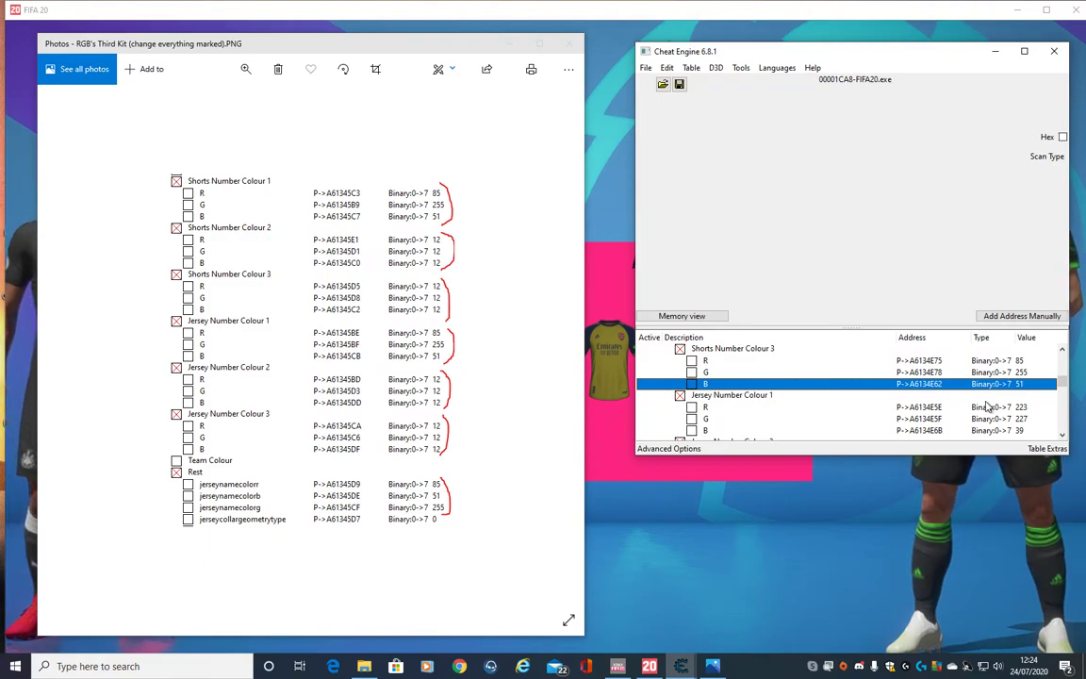
scroll(987, 406, "up", 1)
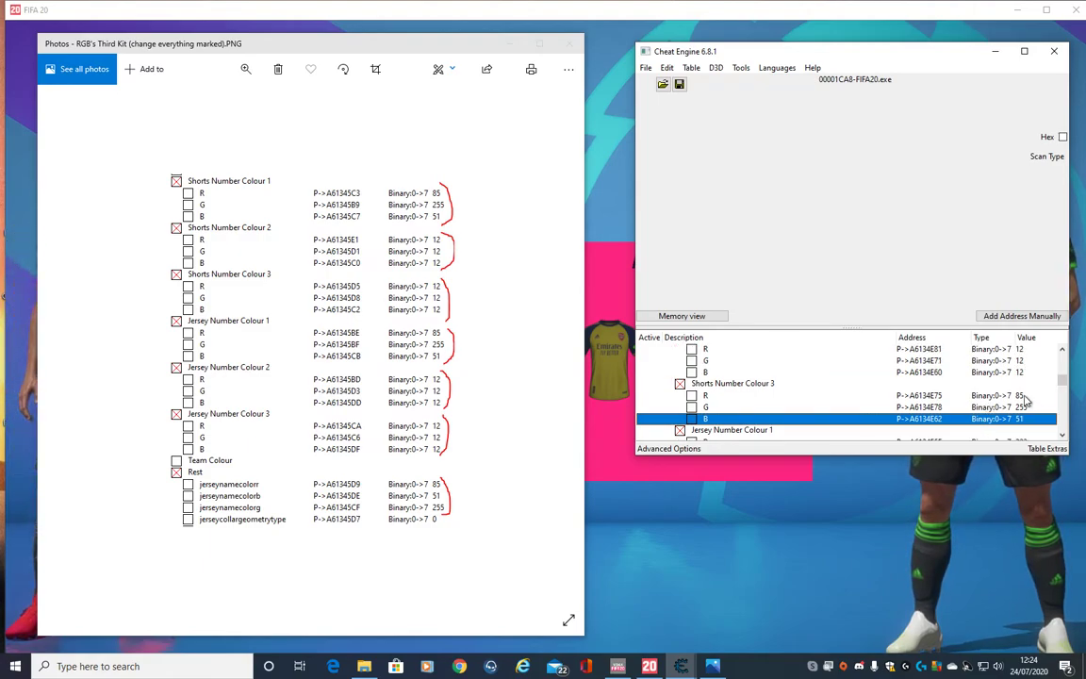
double_click(1024, 396)
type("12")
key("Return")
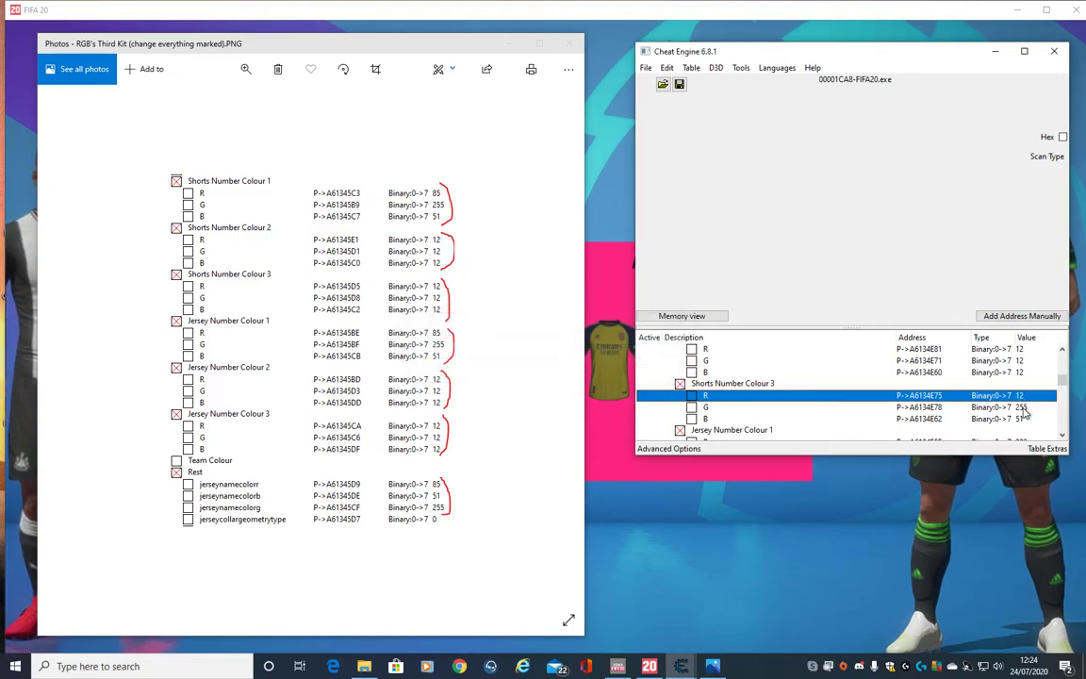
key("Down")
key("Return")
type("12")
key("Return")
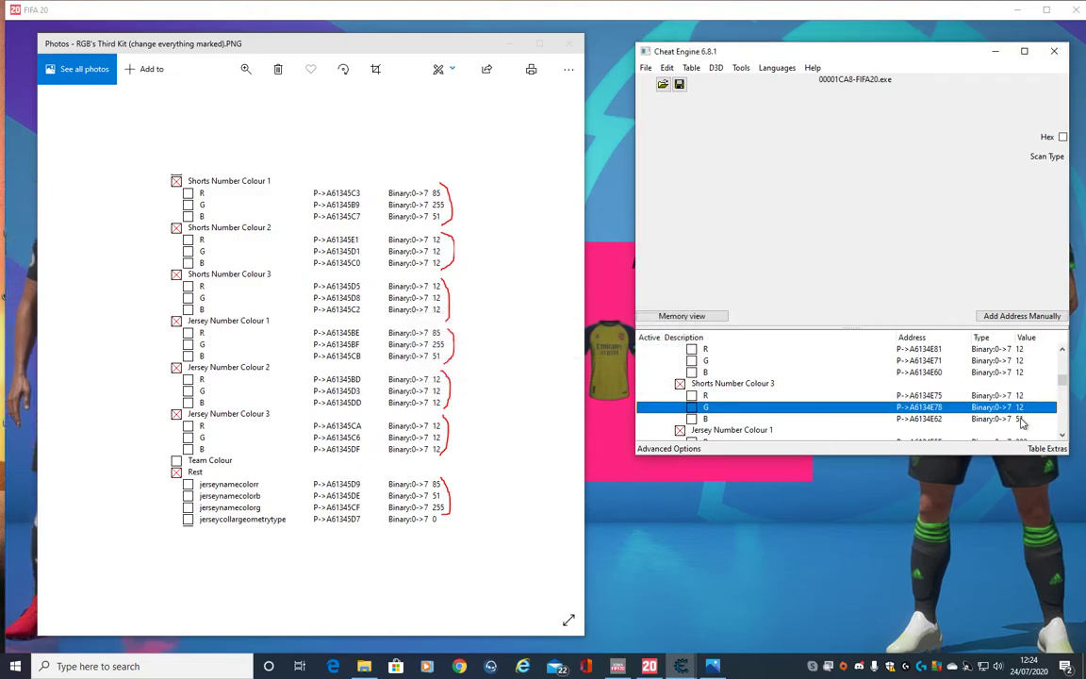
key("Down")
key("Return")
type("12")
key("Return")
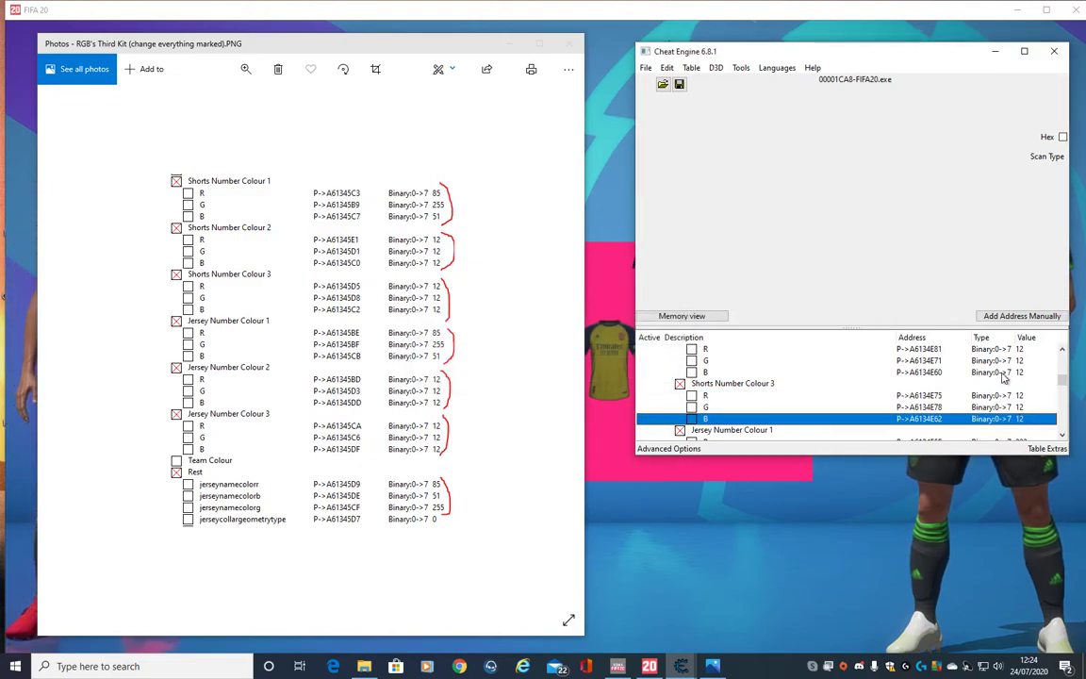
scroll(1004, 377, "down", 1)
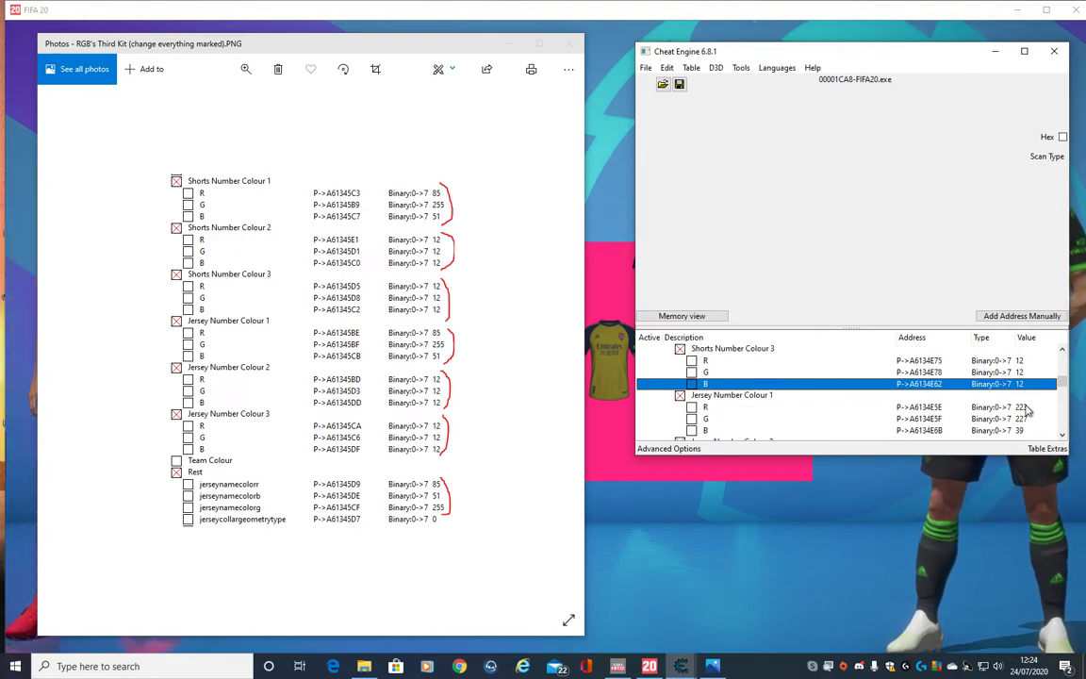
Set Jersey Number Colour 1 to 85, 255, 51
double_click(1028, 408)
type("85")
key("Return")
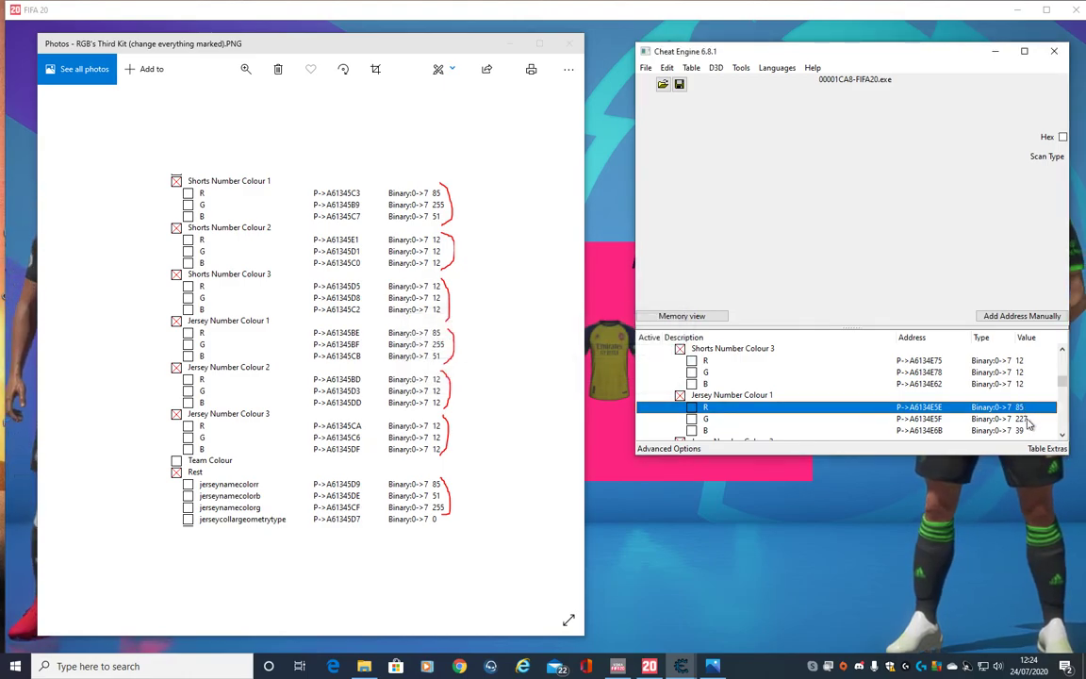
double_click(1027, 418)
type("255")
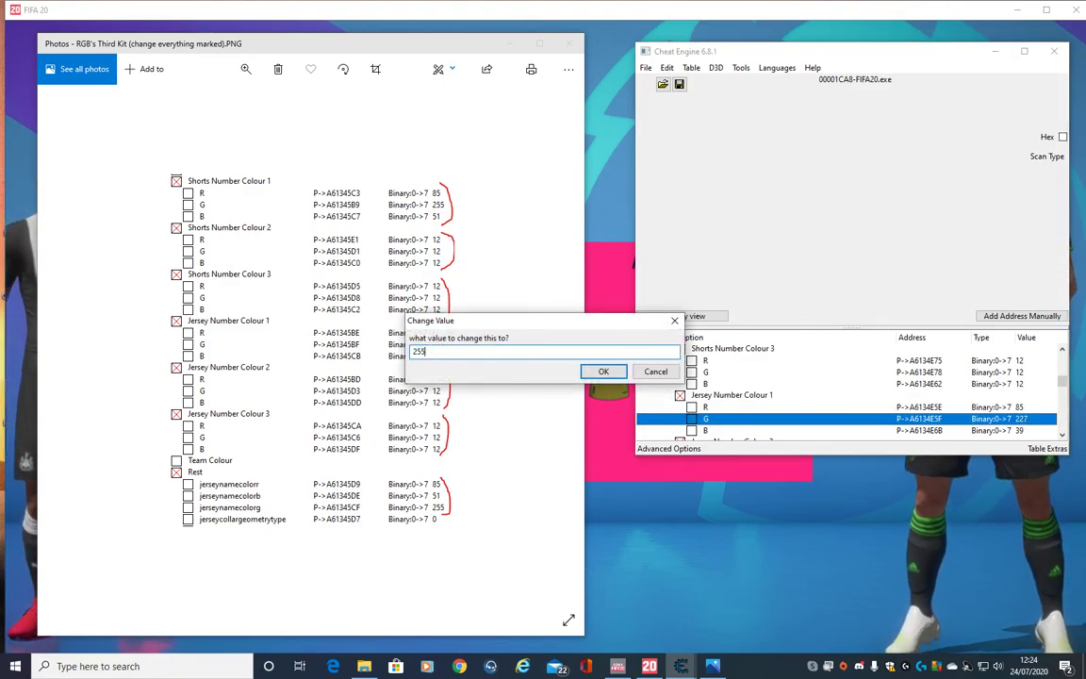
key("Return")
double_click(1020, 431)
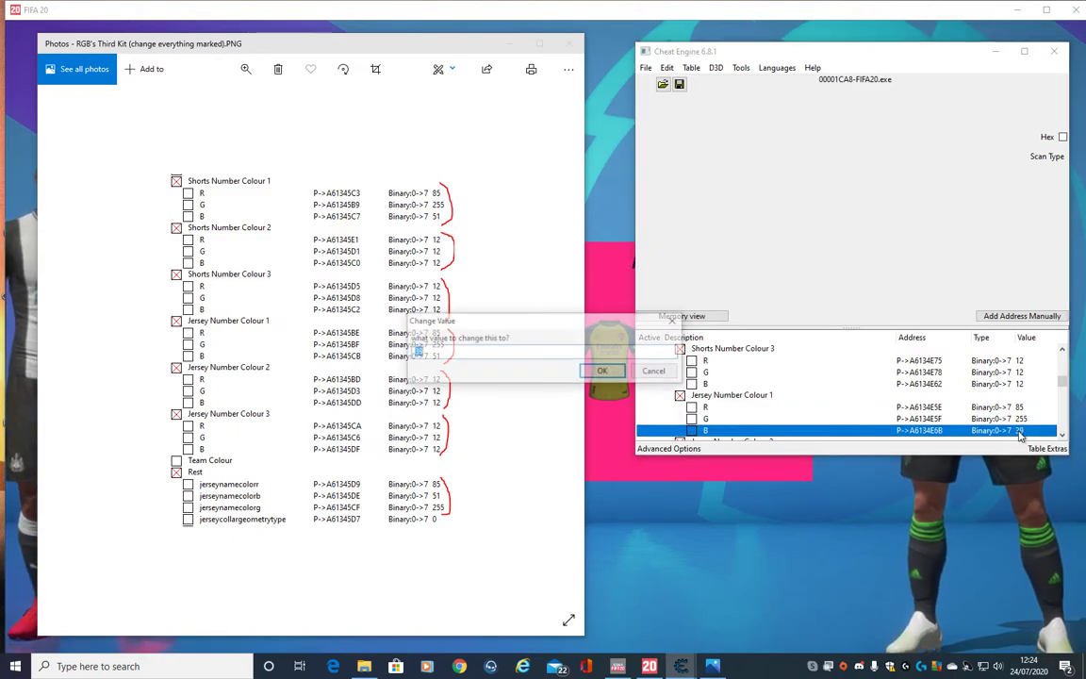
key("Return")
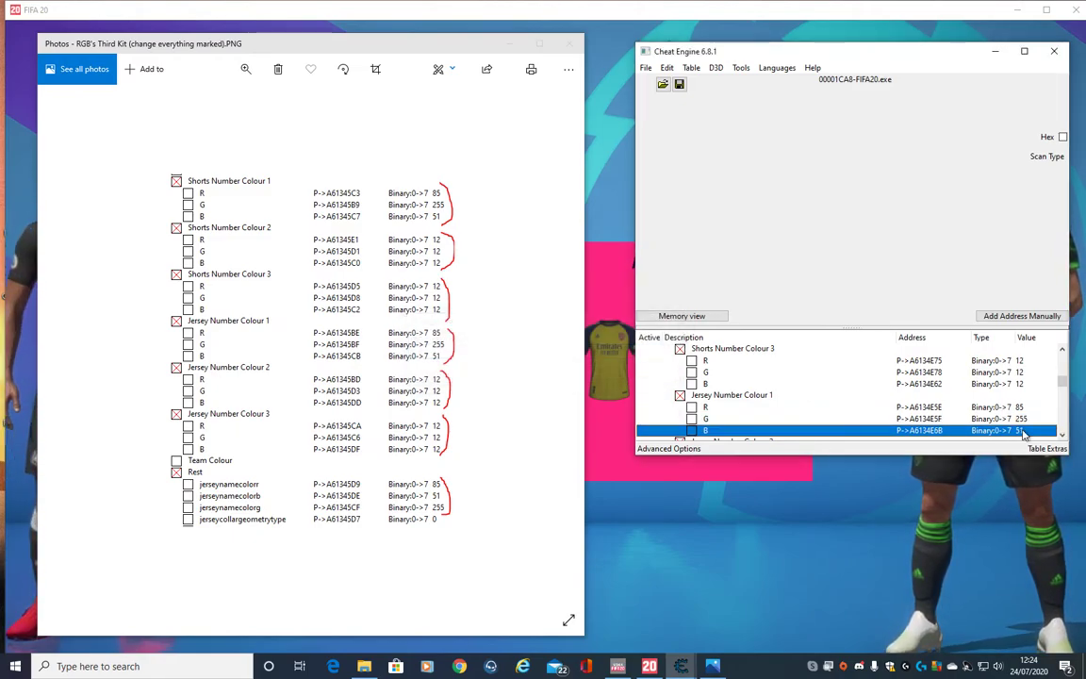
Set Jersey Number Colour 2 to 12, 12, 12
scroll(982, 414, "down", 2)
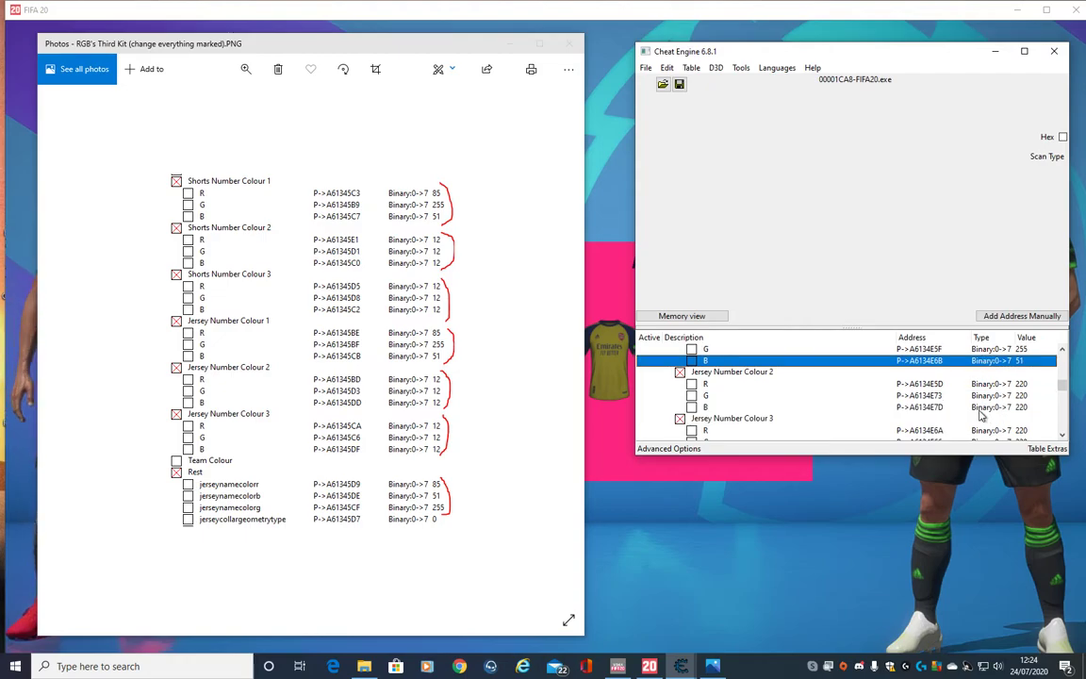
double_click(1023, 385)
type("12")
key("Return")
double_click(1024, 396)
type("12")
key("Return")
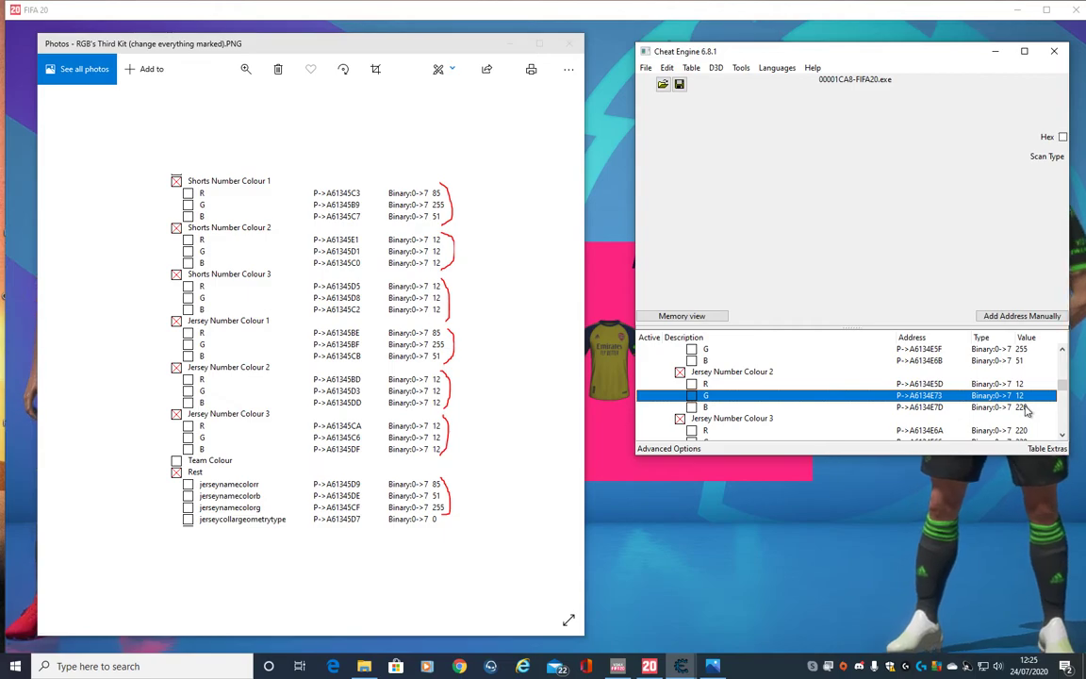
double_click(1023, 408)
type("12")
key("Return")
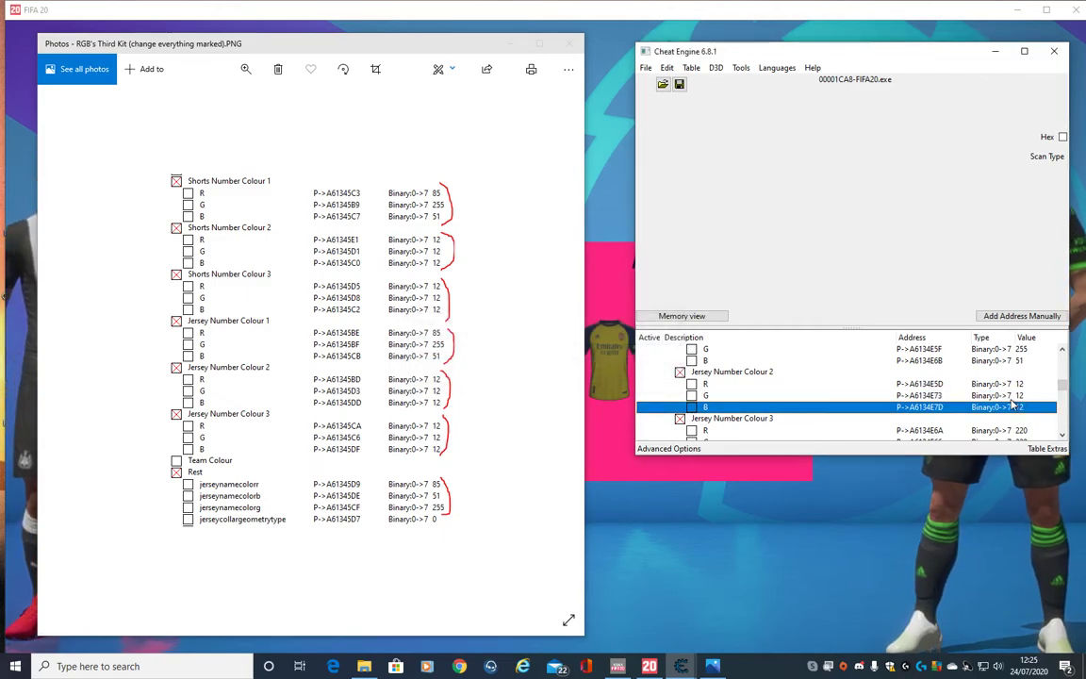
Set Jersey Number Colour 3 to 12, 12, 12
scroll(1014, 403, "down", 1)
double_click(1024, 396)
type("12")
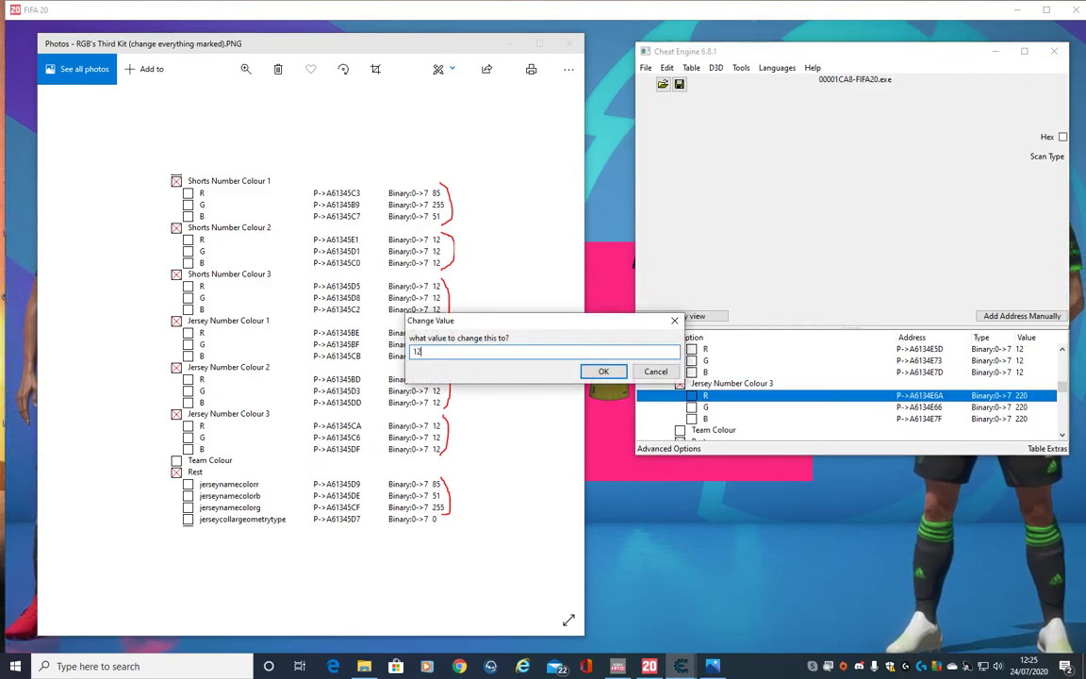
key("Return")
double_click(1024, 406)
type("12")
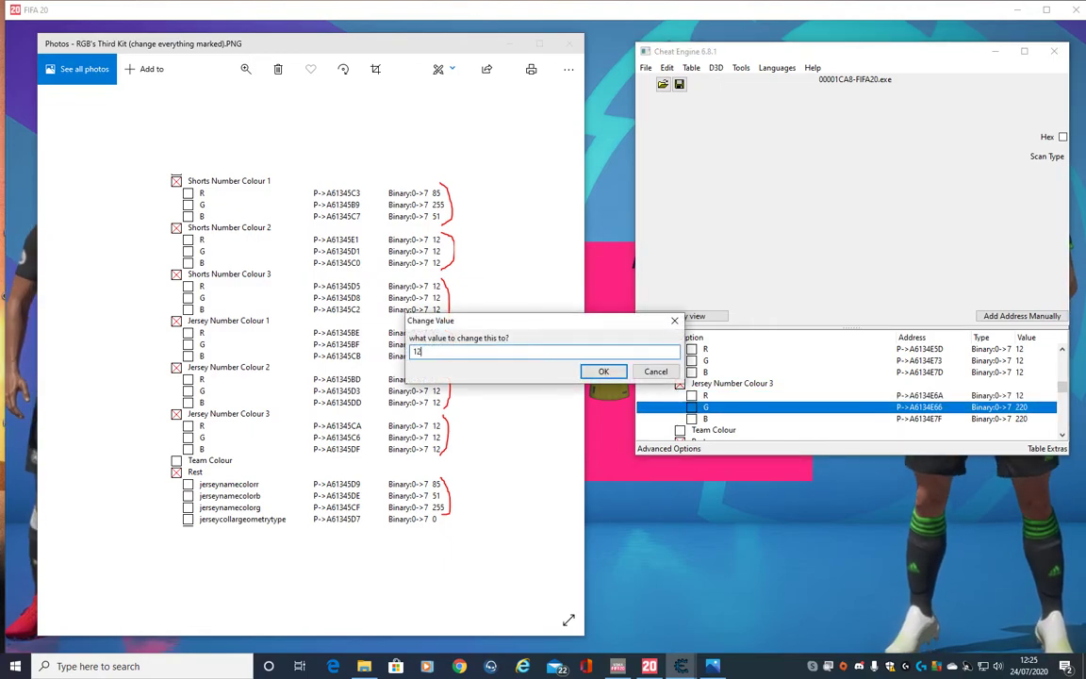
key("Return")
double_click(1023, 419)
type("12")
key("Return")
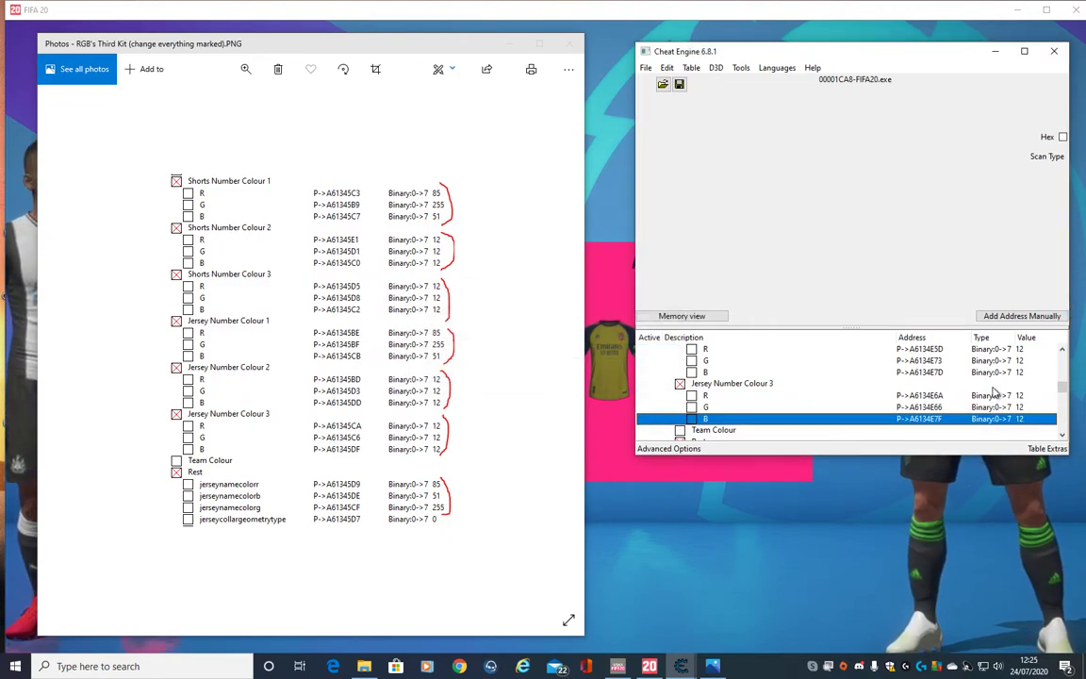
Set the jersey name colour to red 85, blue 51, green 255
scroll(995, 391, "down", 1)
scroll(809, 404, "down", 1)
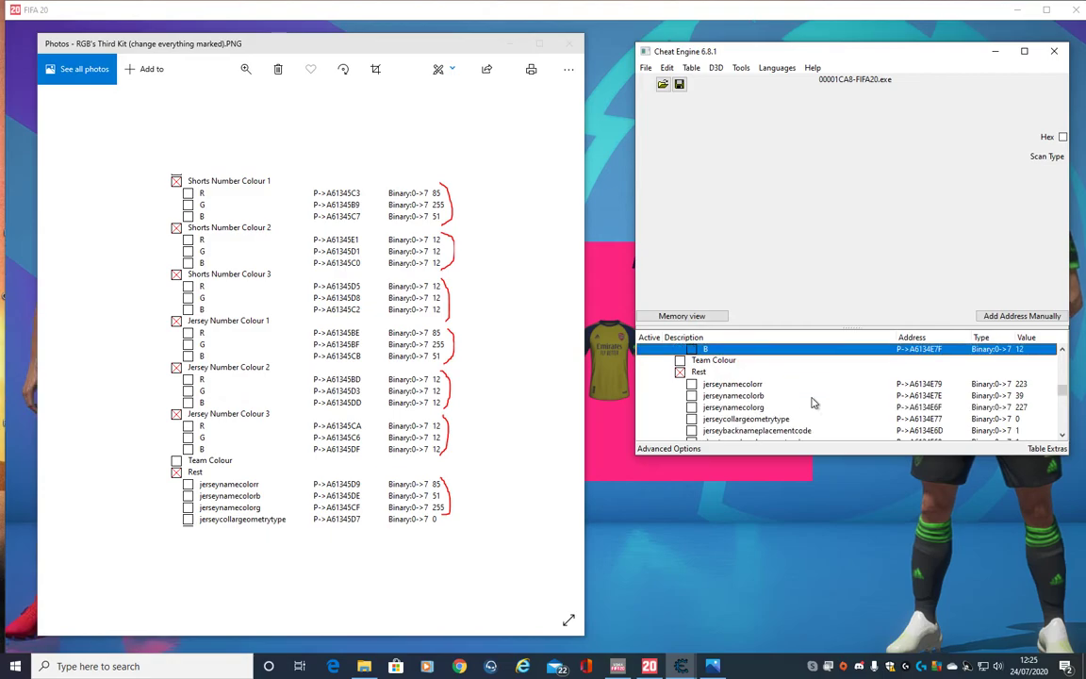
double_click(1017, 385)
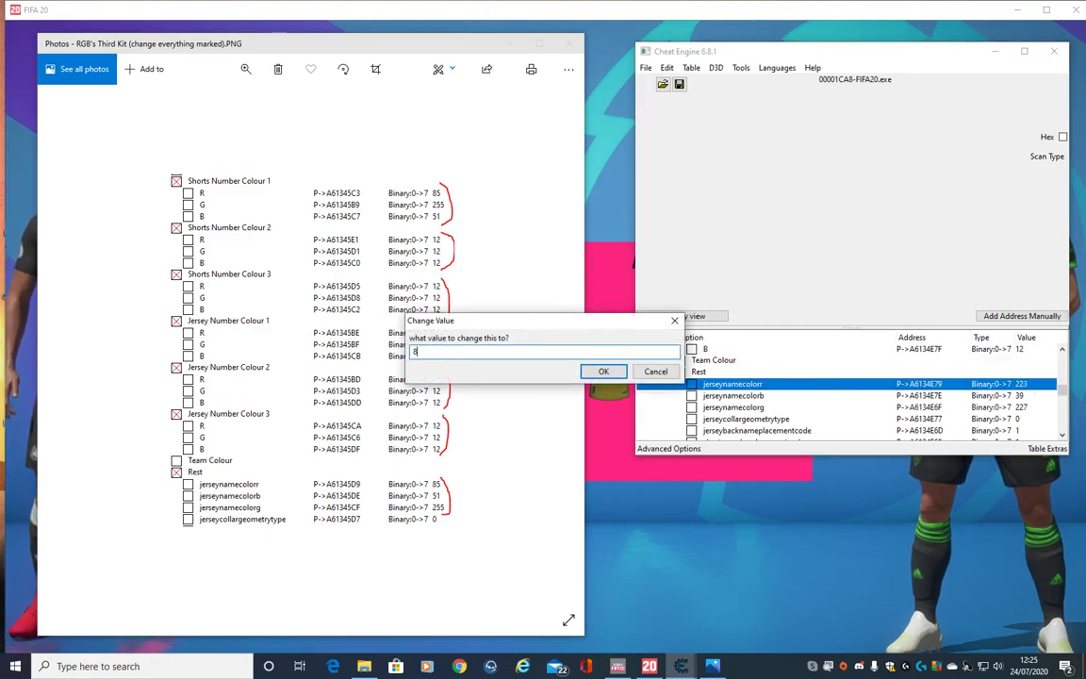
key("Return")
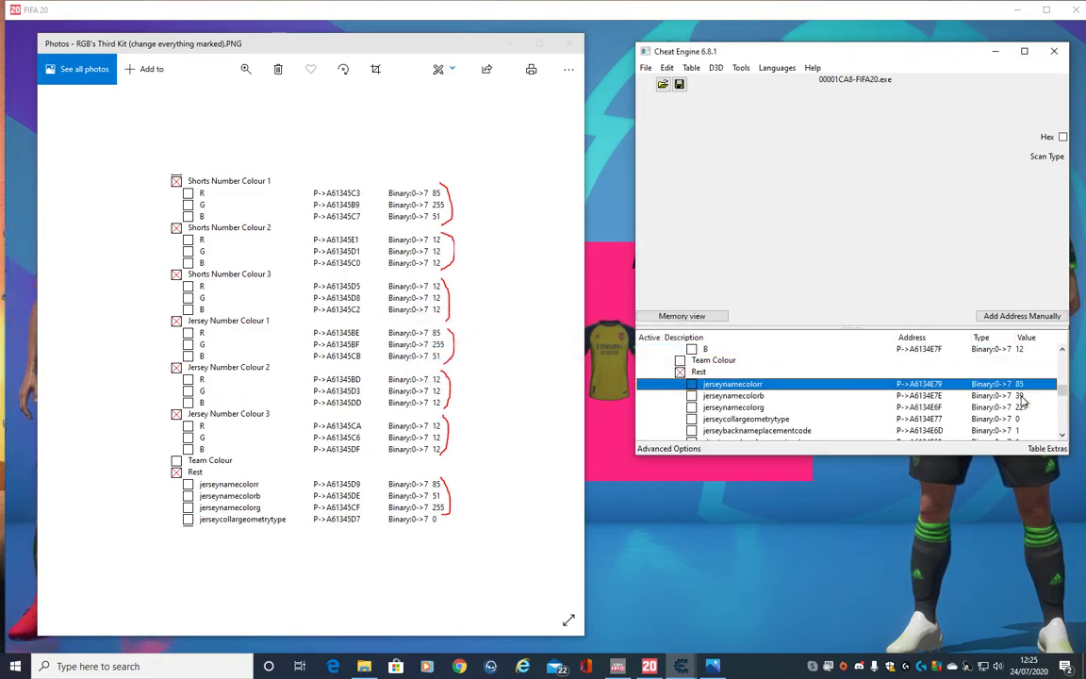
double_click(1022, 397)
key("Return")
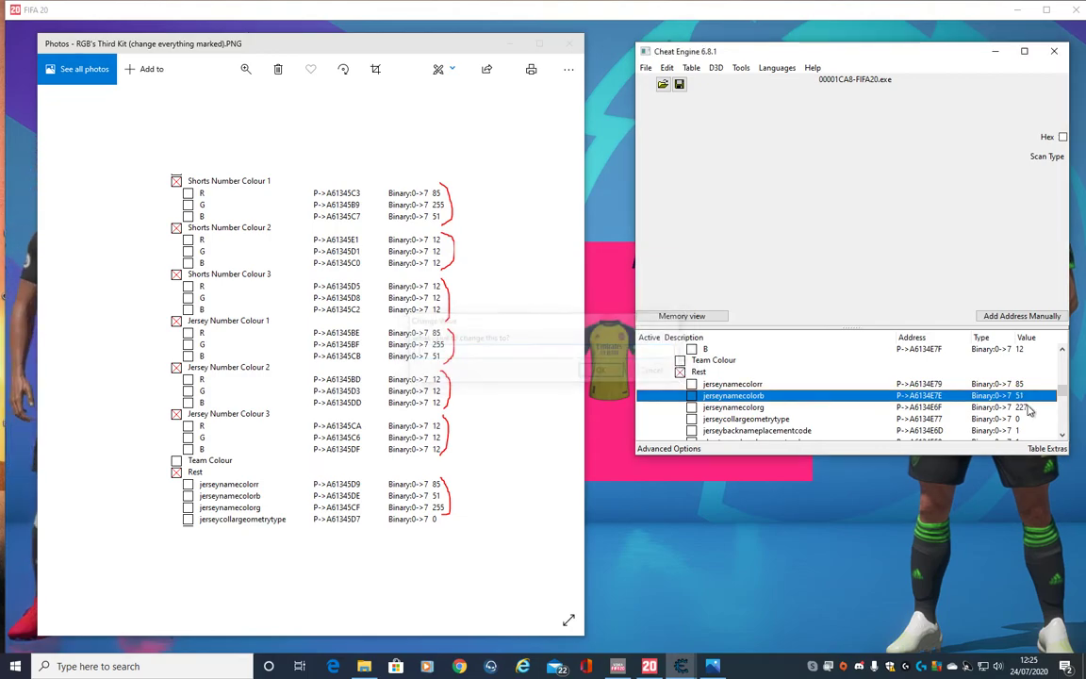
double_click(1023, 409)
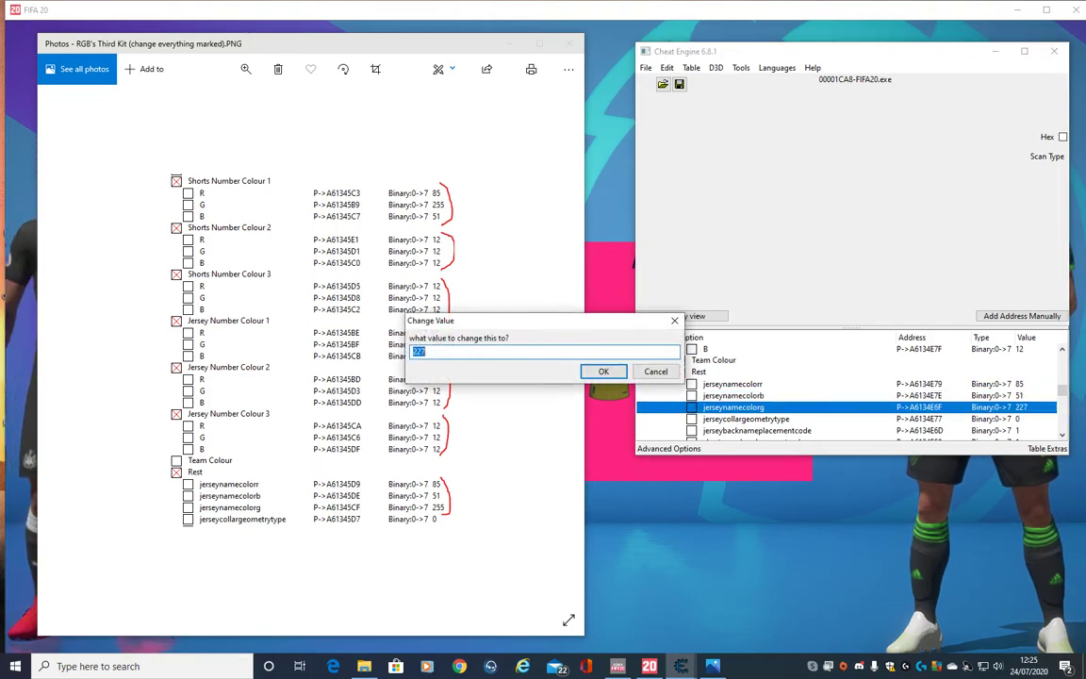
type("255")
key("Return")
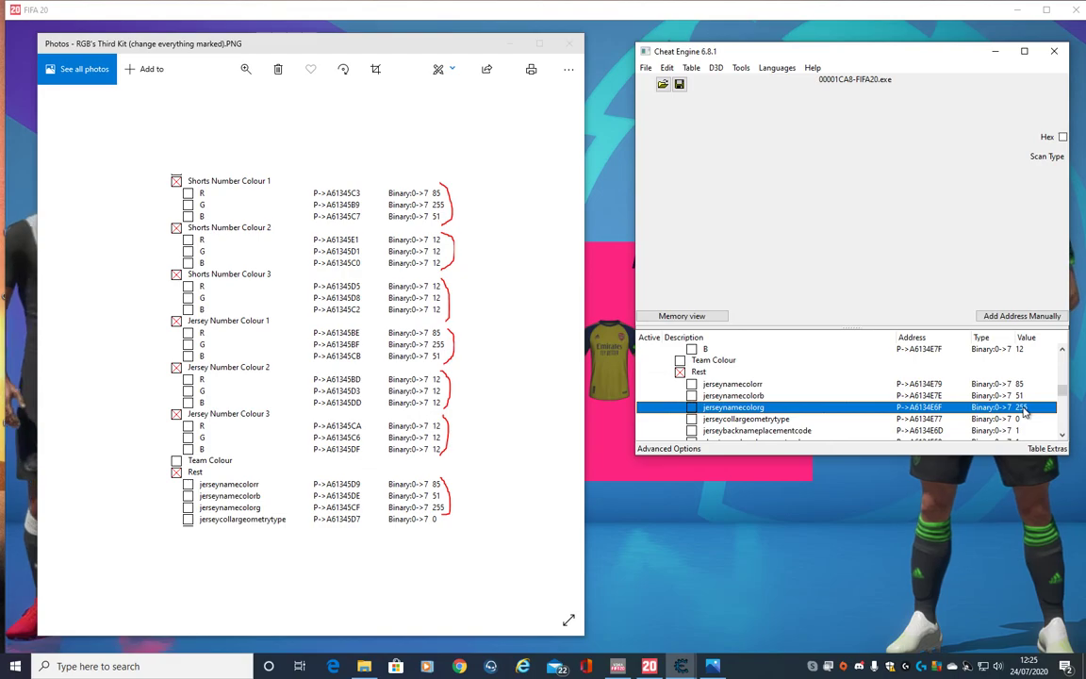
left_click(980, 517)
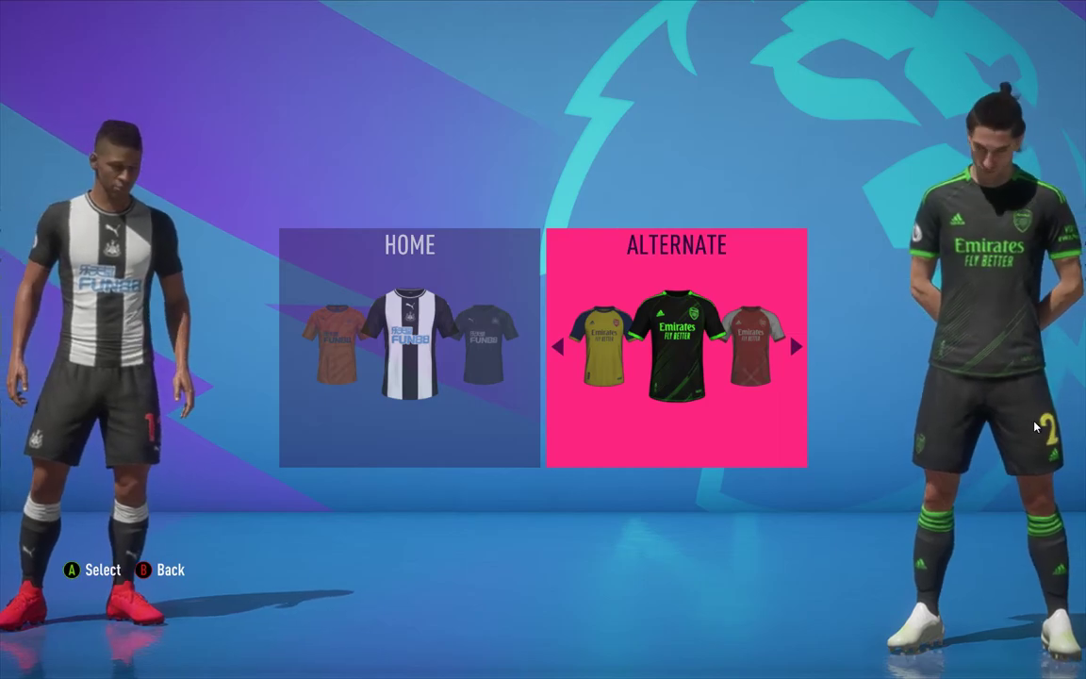
Preview the yellow Away kit, keep the black Alternate kit, and confirm kits and sides
key("Left")
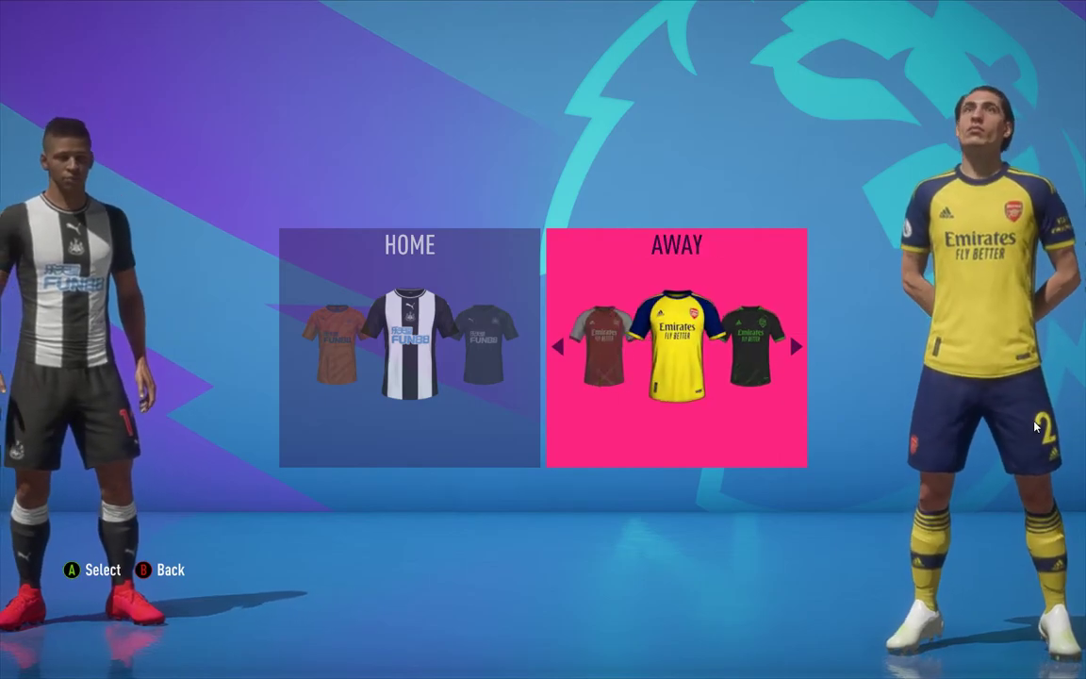
key("Right")
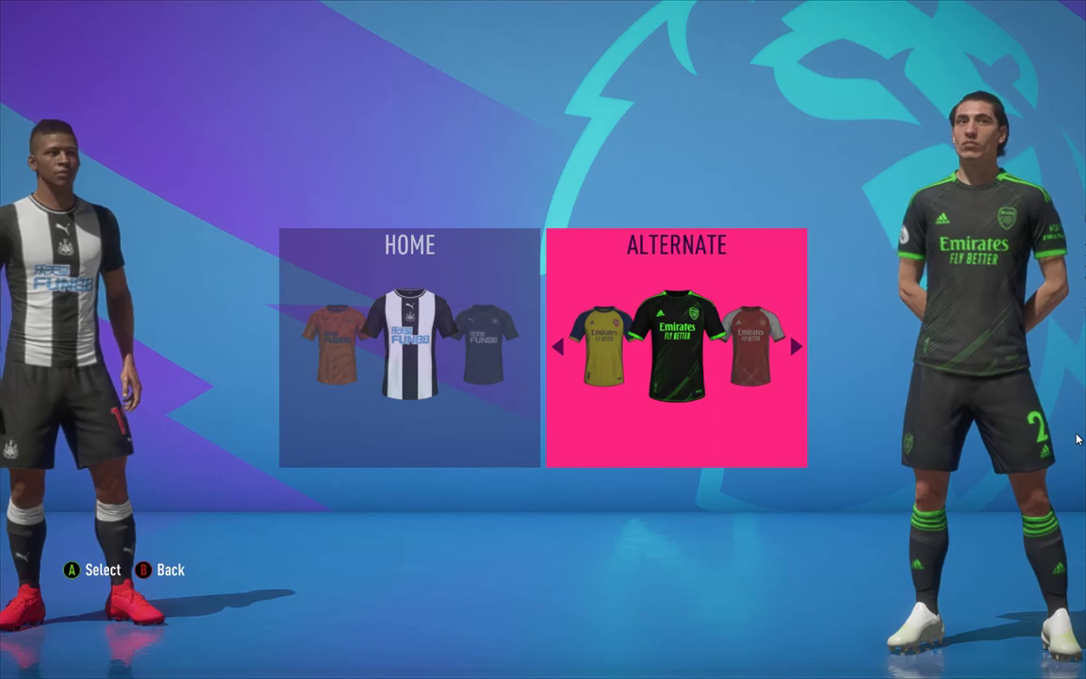
key("Return")
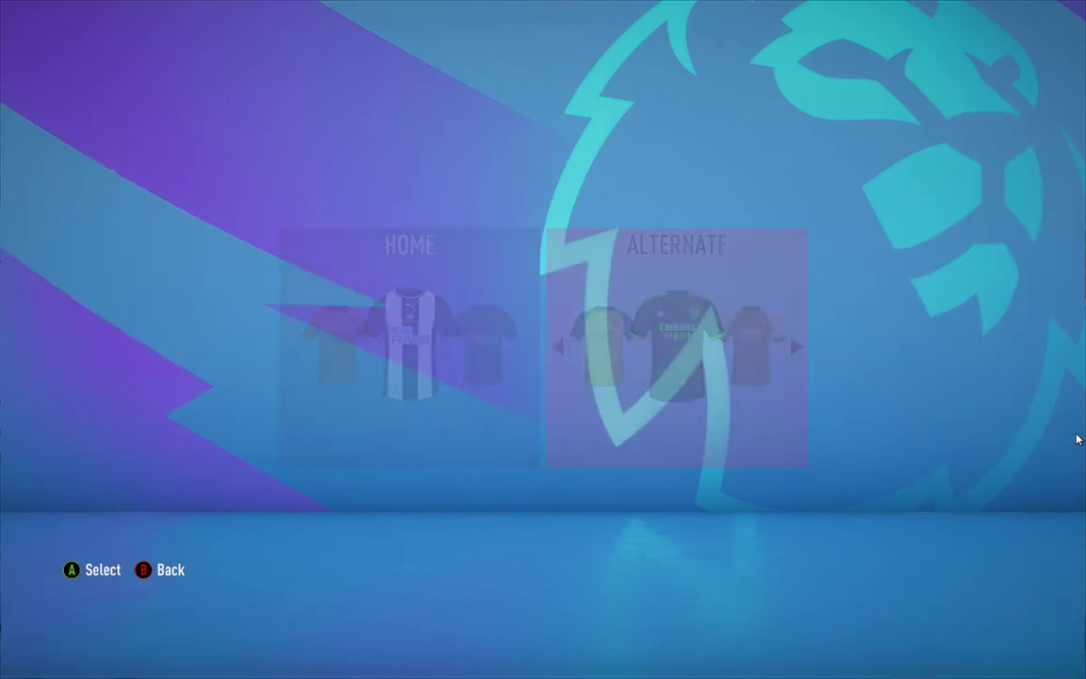
key("Return")
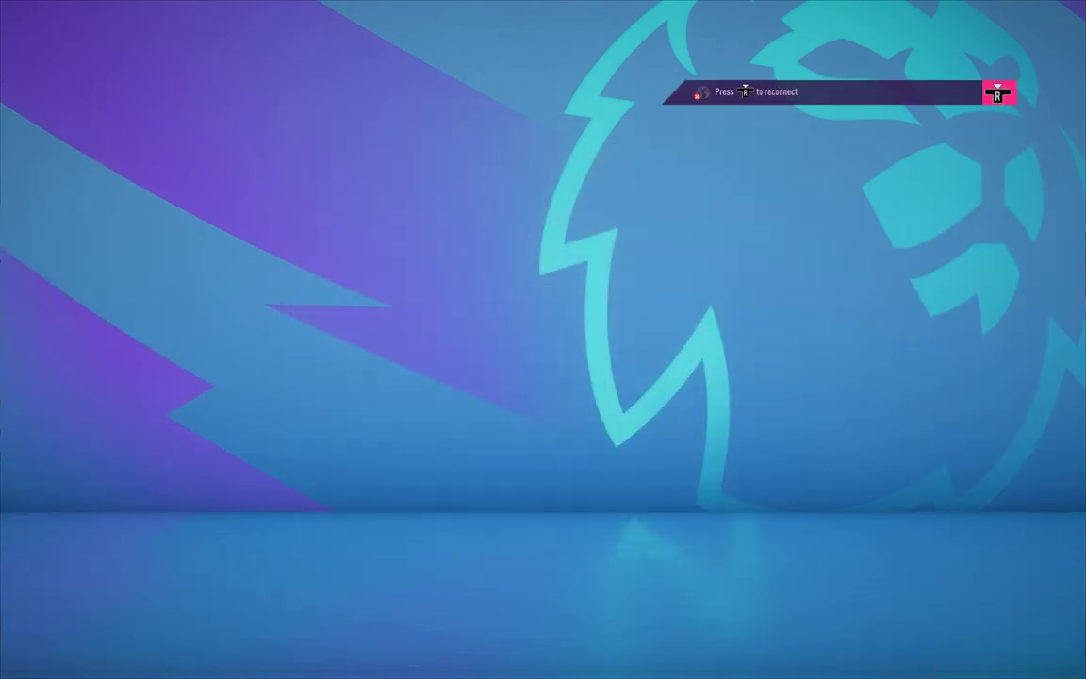
Save the career over the Realistic Arsenal 1 slot
key("x")
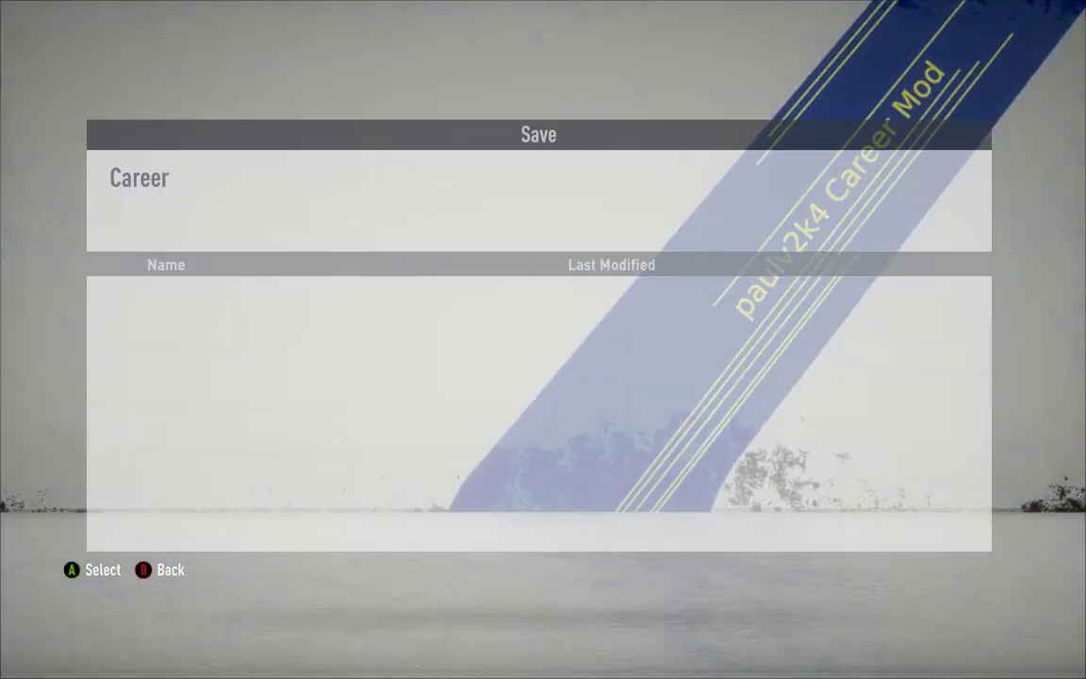
key("Down")
key("Return")
key("Return")
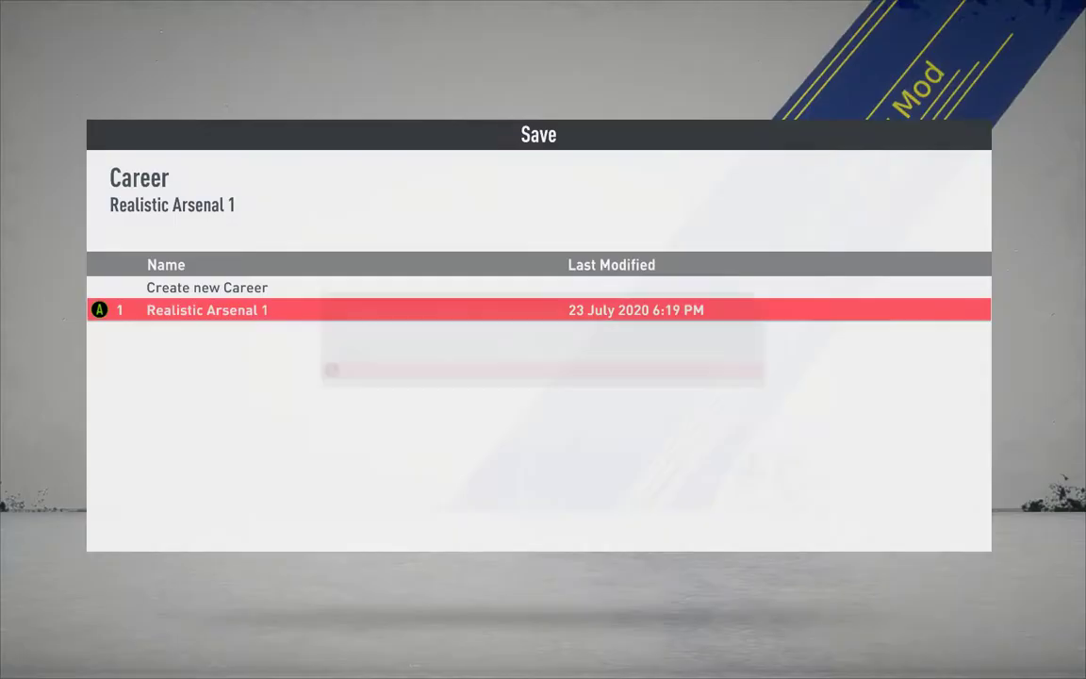
key("Return")
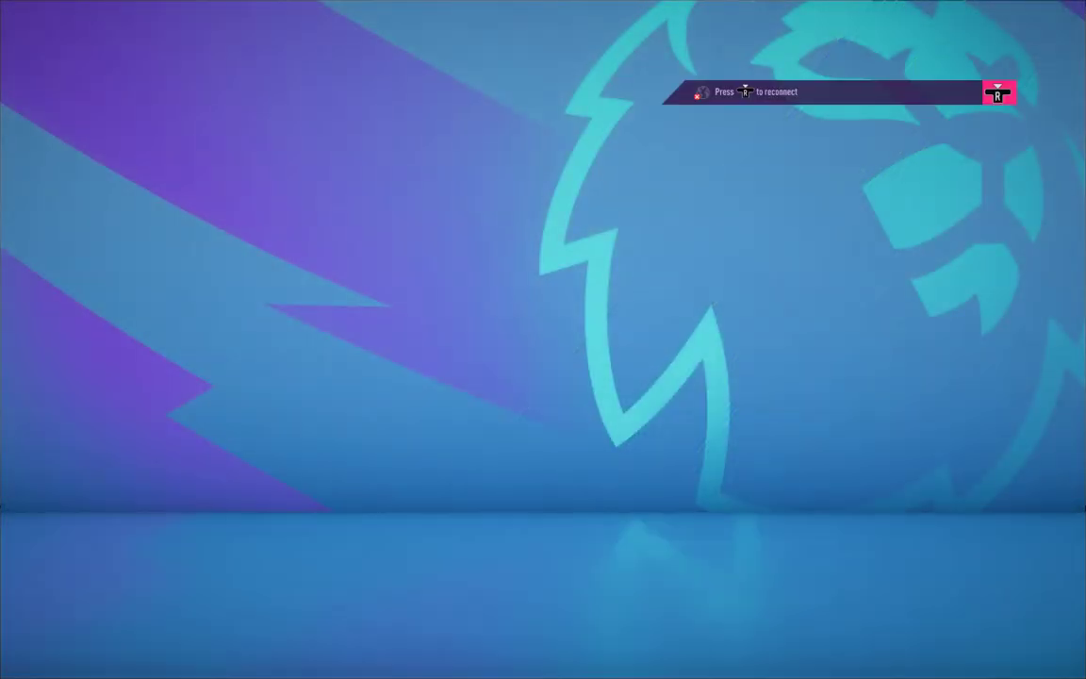
Save the career as a new save named 'Hard Gameplay Test'
key("x")
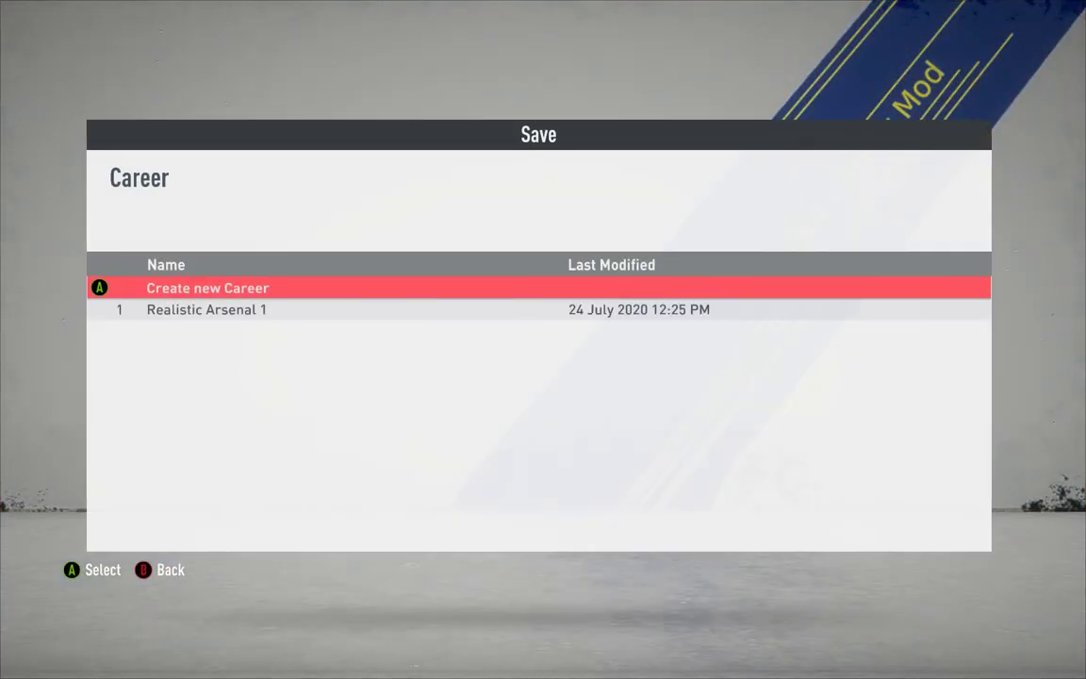
key("Return")
key("BackSpace")
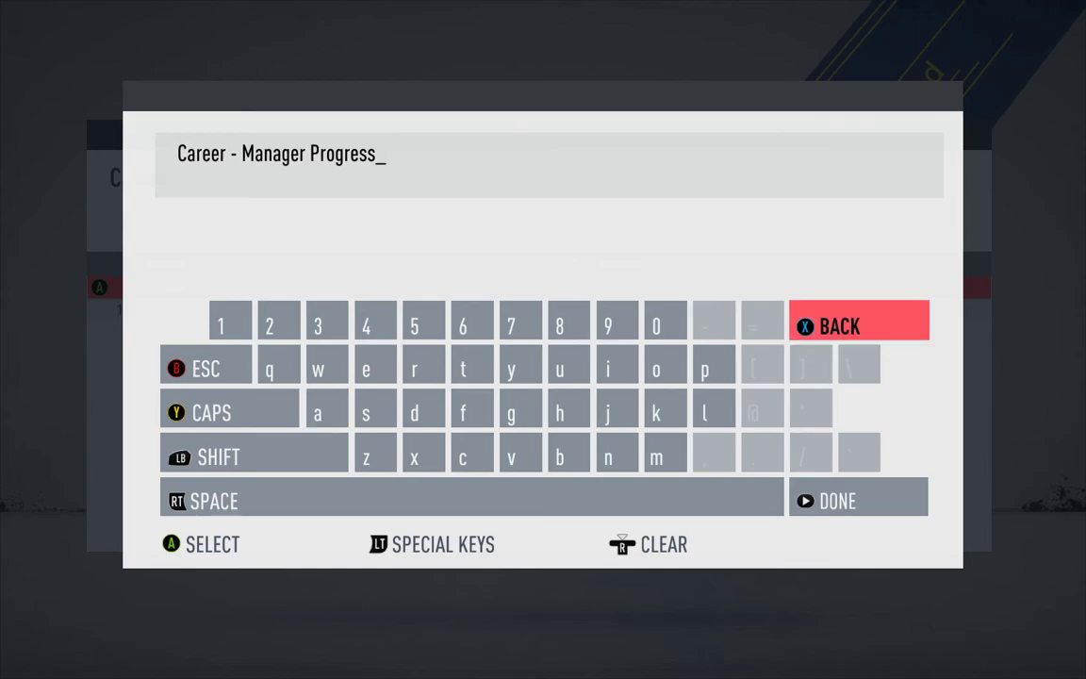
key("BackSpace")
key("BackSpace")
key("BackSpace")
key("BackSpace")
key("BackSpace")
key("BackSpace")
key("BackSpace")
key("BackSpace")
key("BackSpace")
key("BackSpace")
type("Hard ")
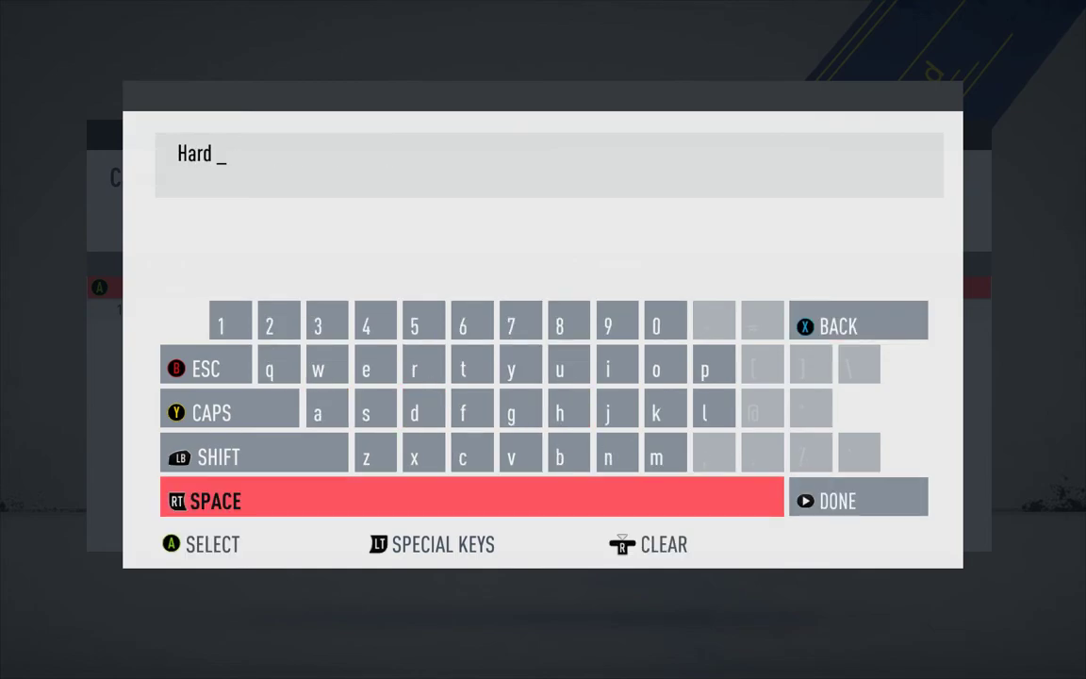
type("Ham")
key("BackSpace")
key("BackSpace")
key("BackSpace")
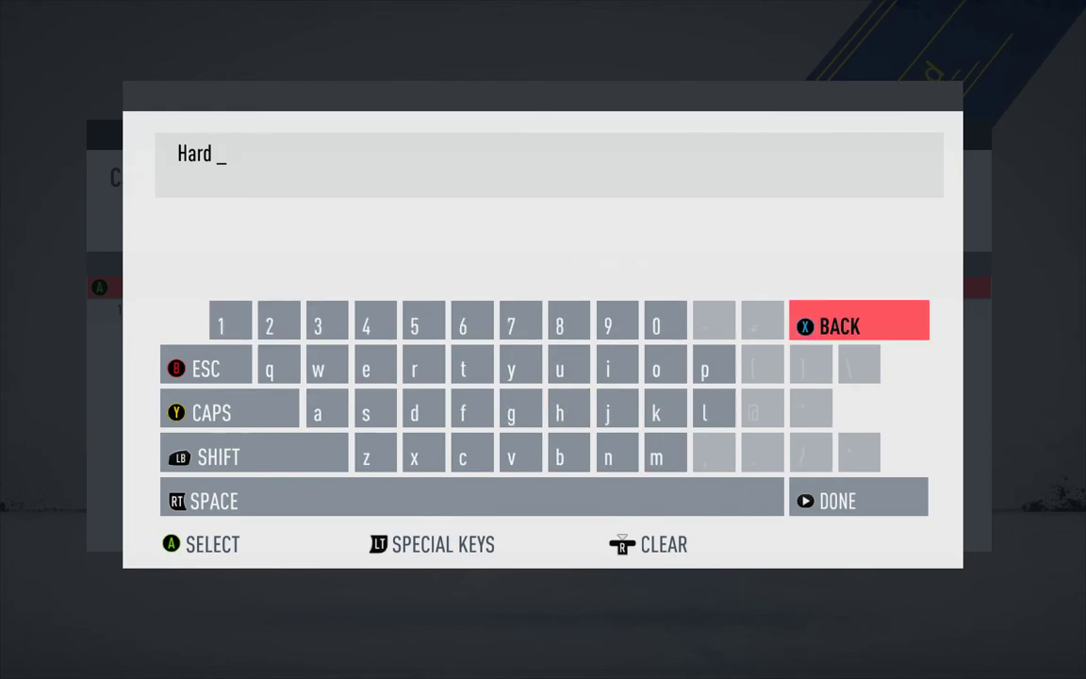
type("Gameplay Test")
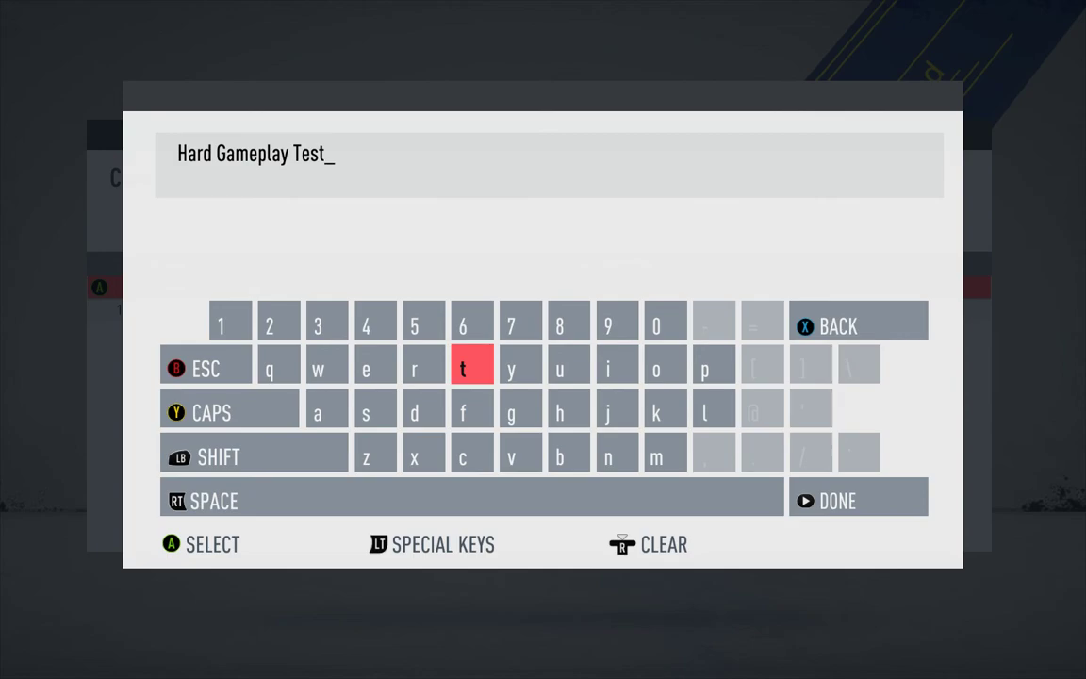
key("Return")
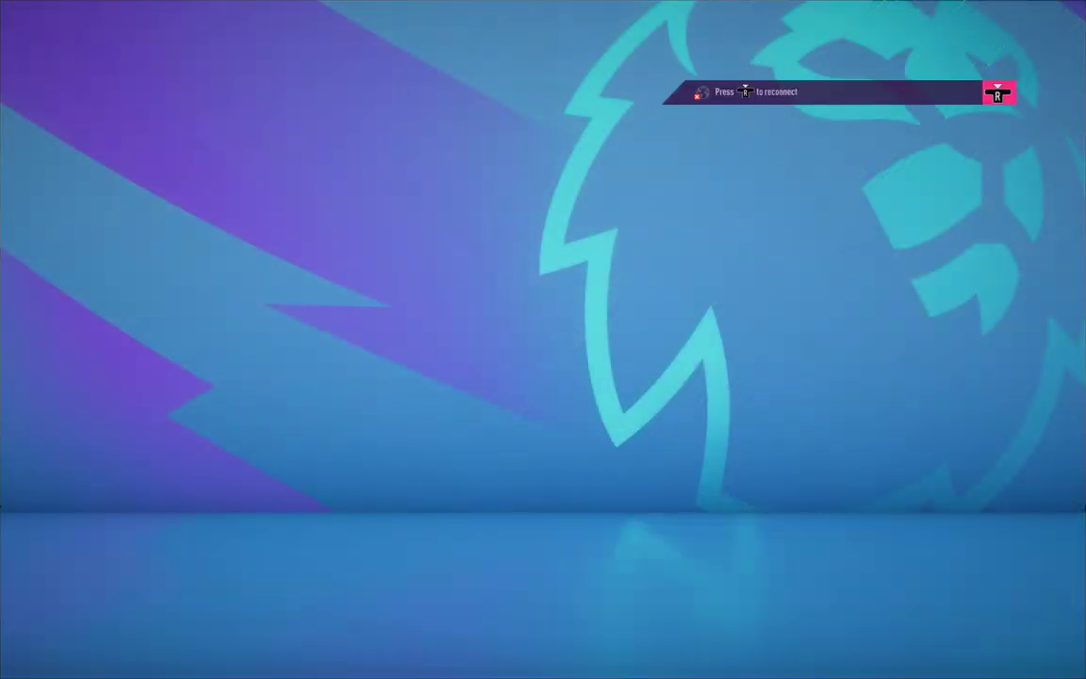